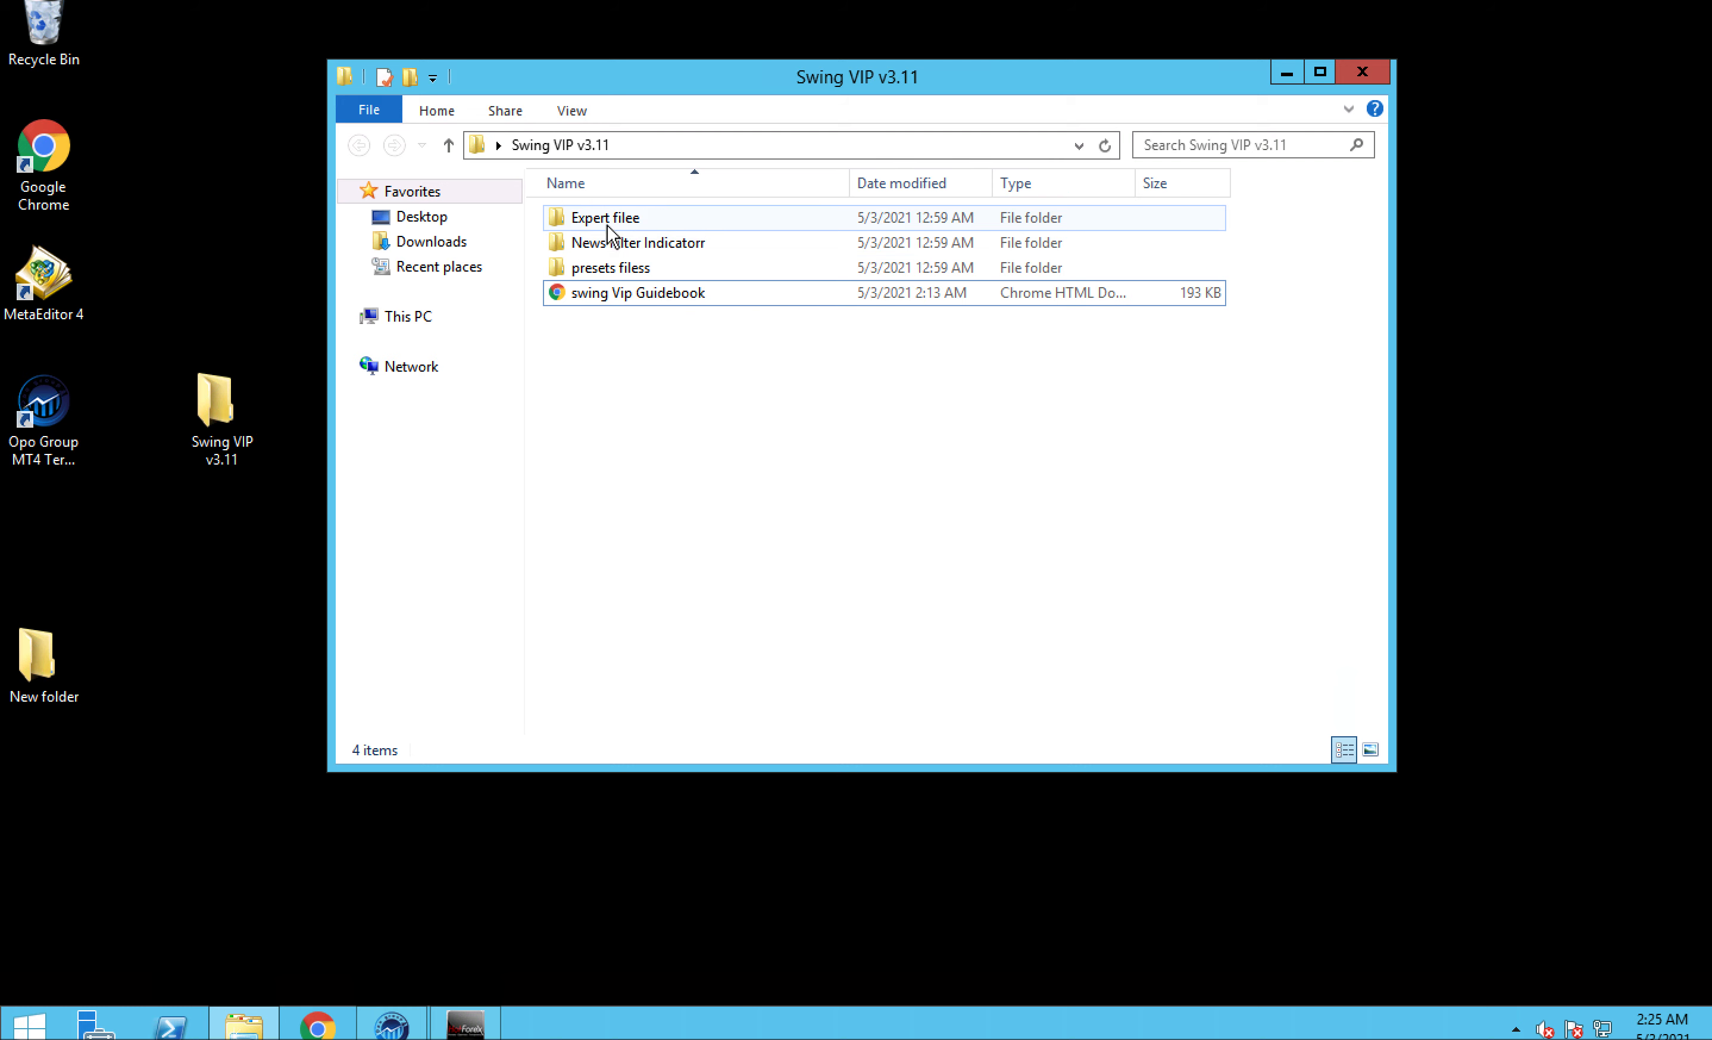
- Look through the Expert filee and presets filess folders inside Swing VIP v3.11
double_click(608, 219)
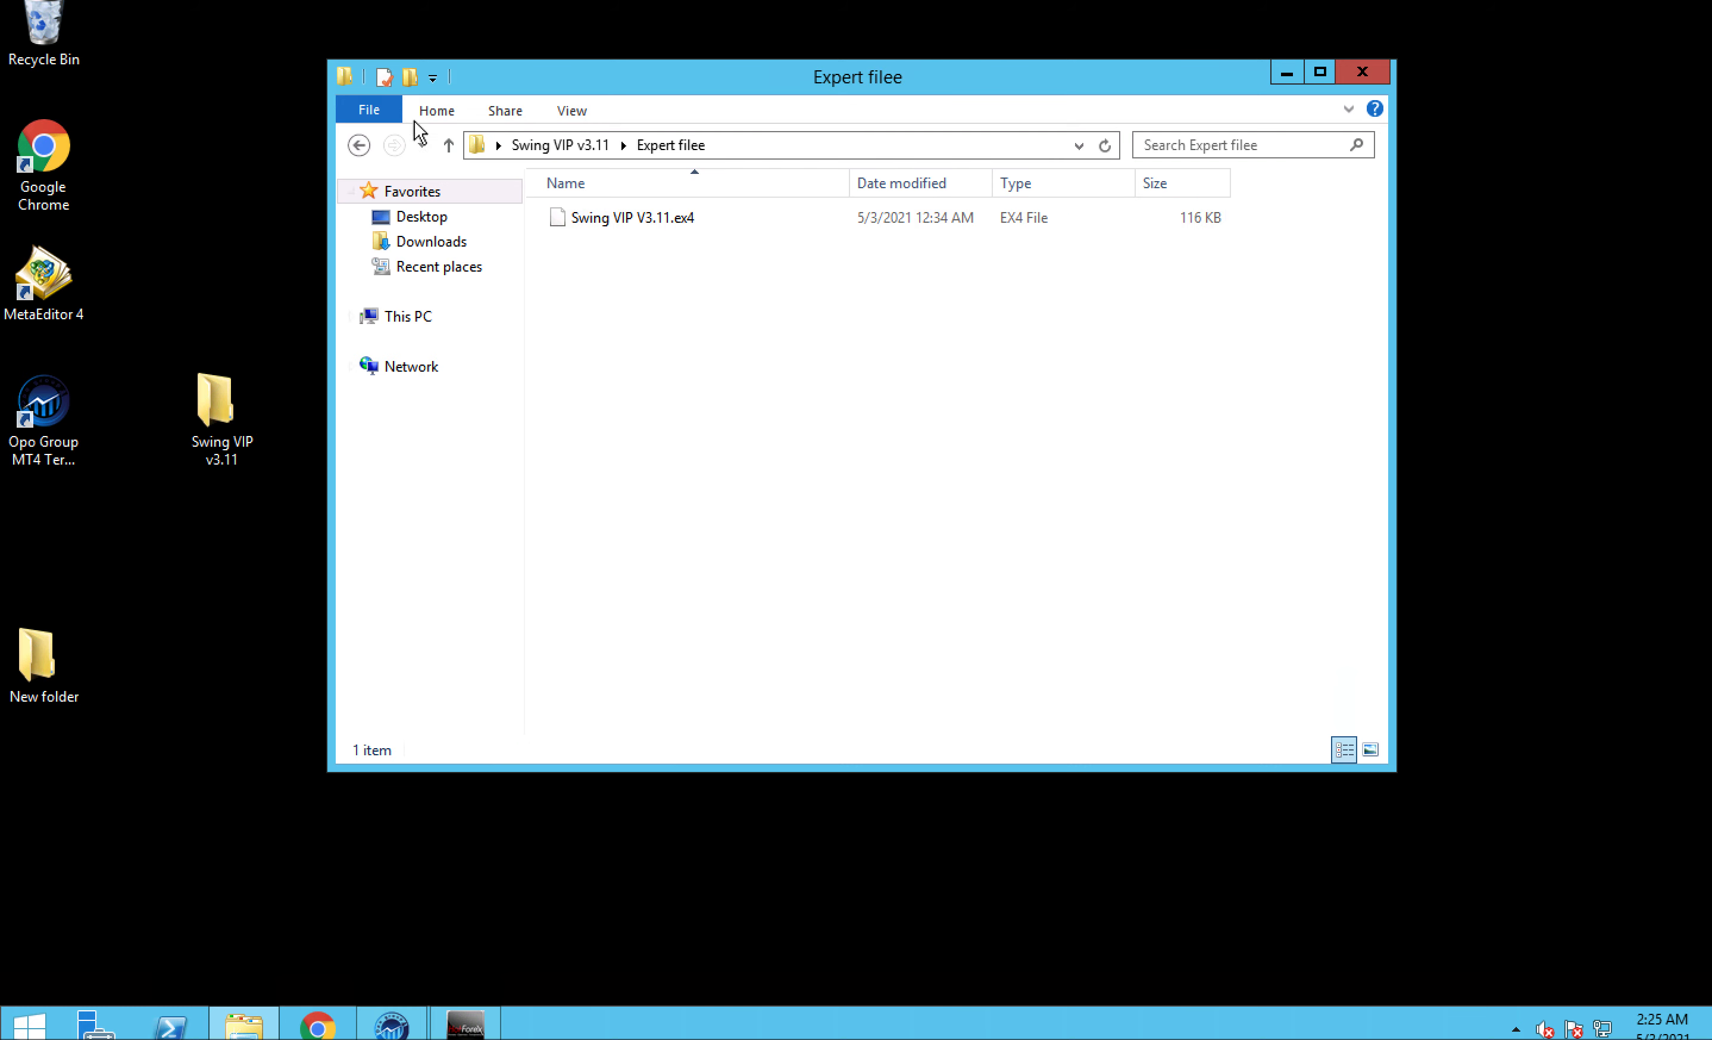
click(359, 146)
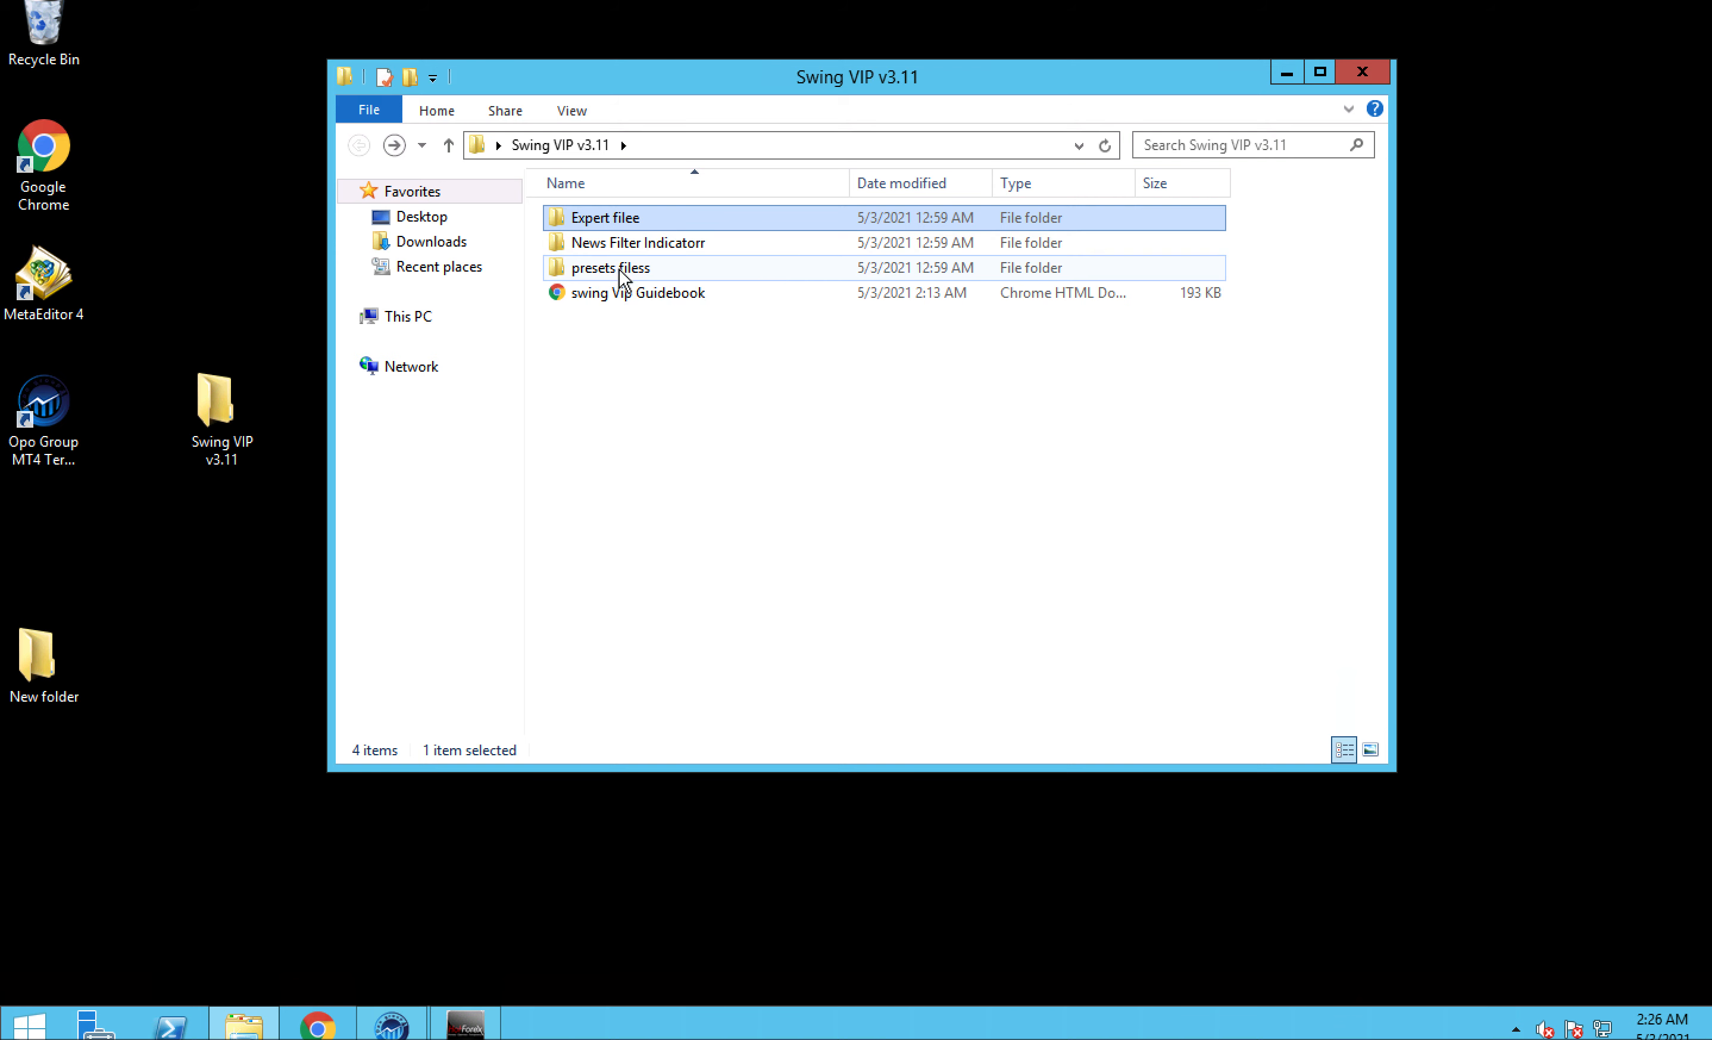
double_click(614, 269)
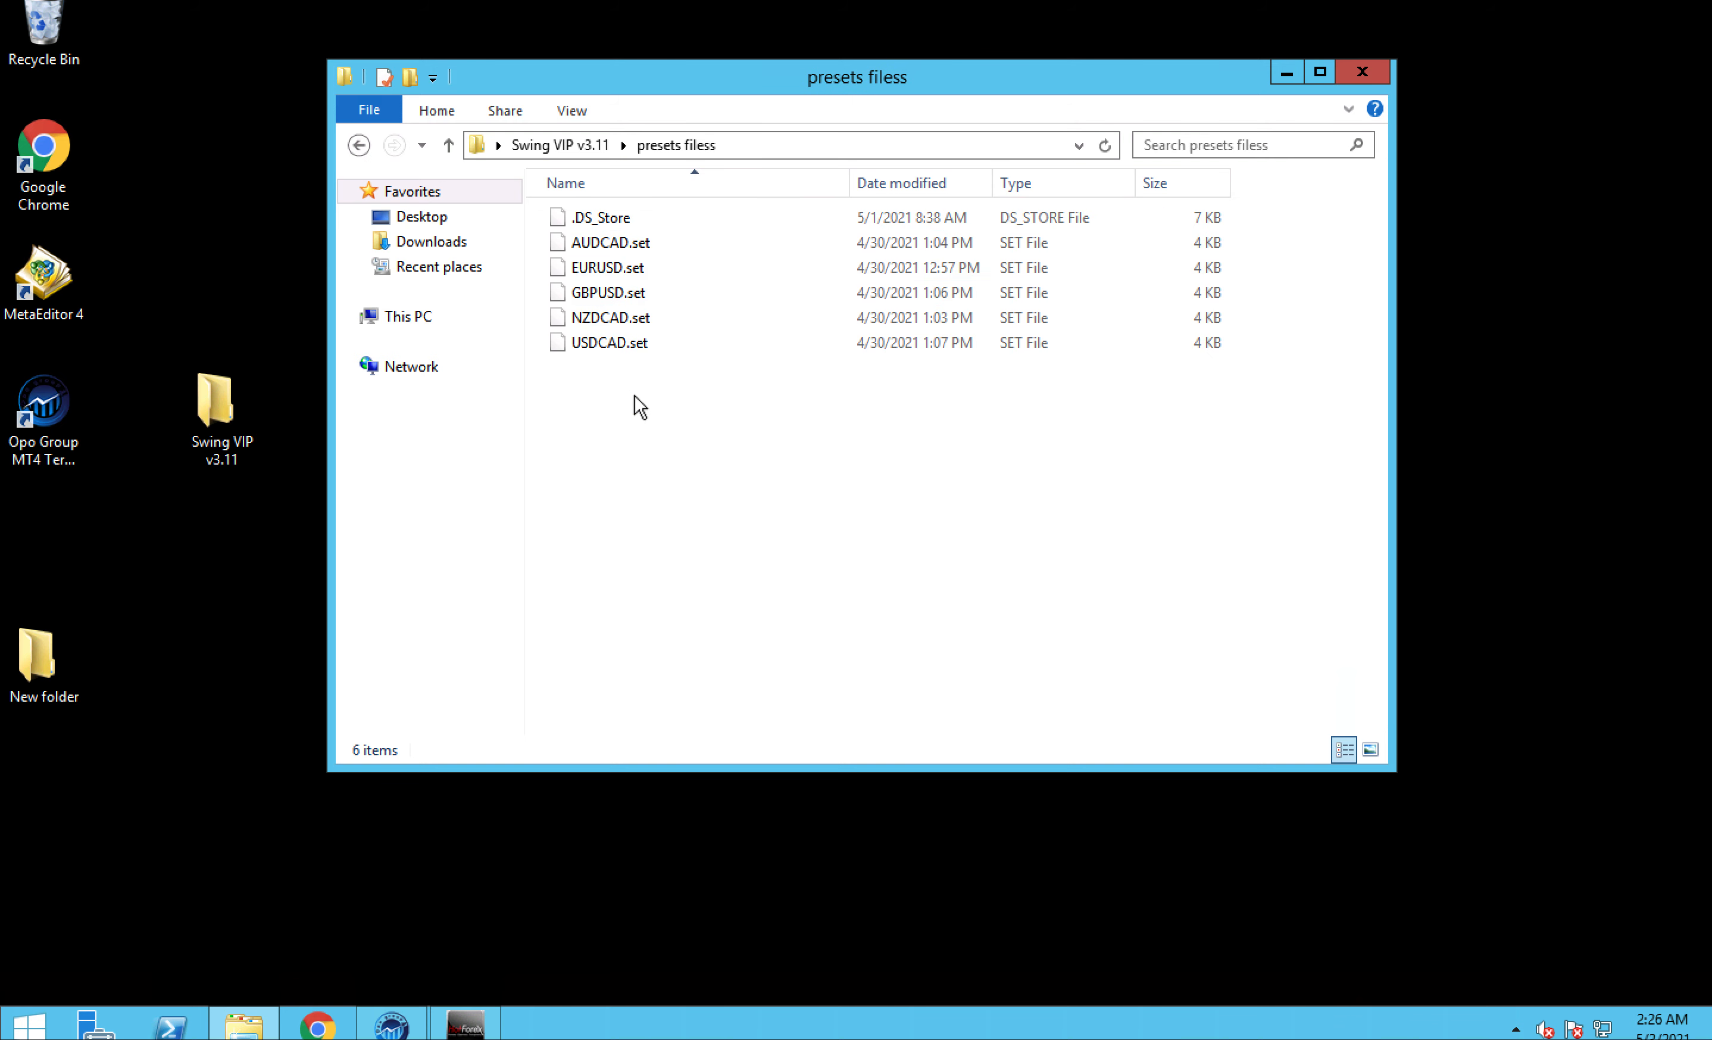
click(359, 145)
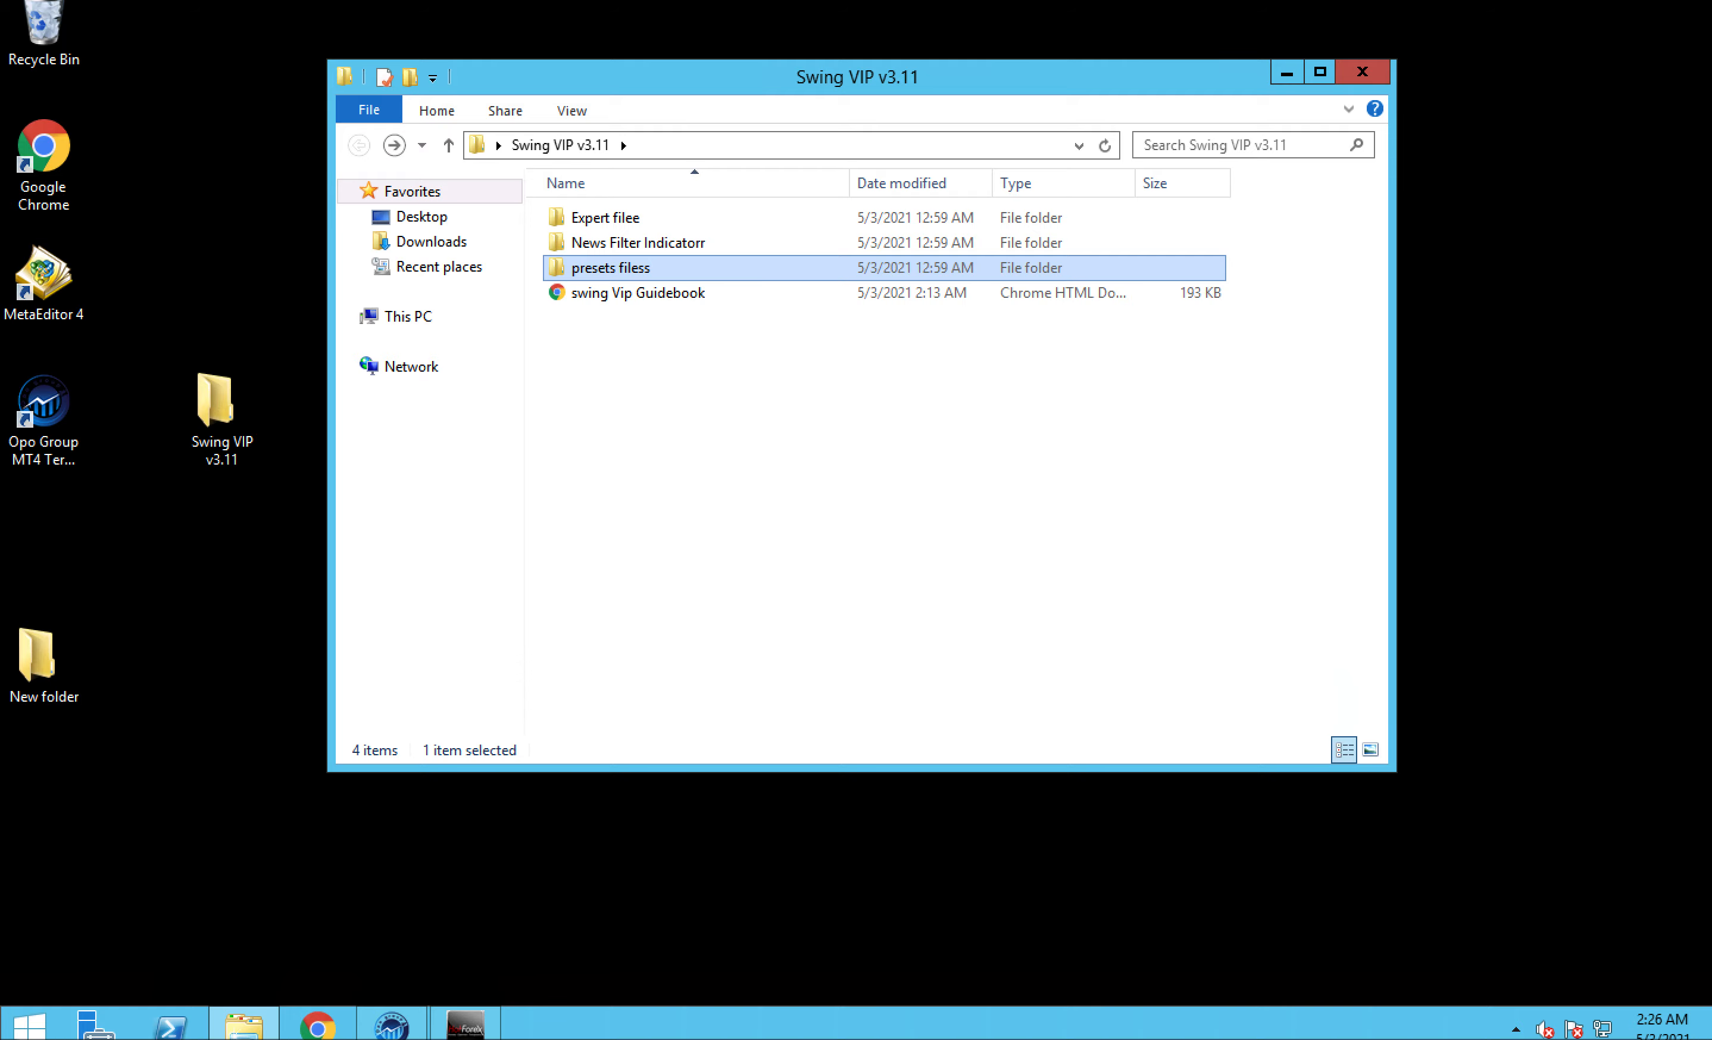
- Switch to the MT4 terminal, launch MetaEditor from the Indicators group and cancel its new-file wizard
click(467, 1023)
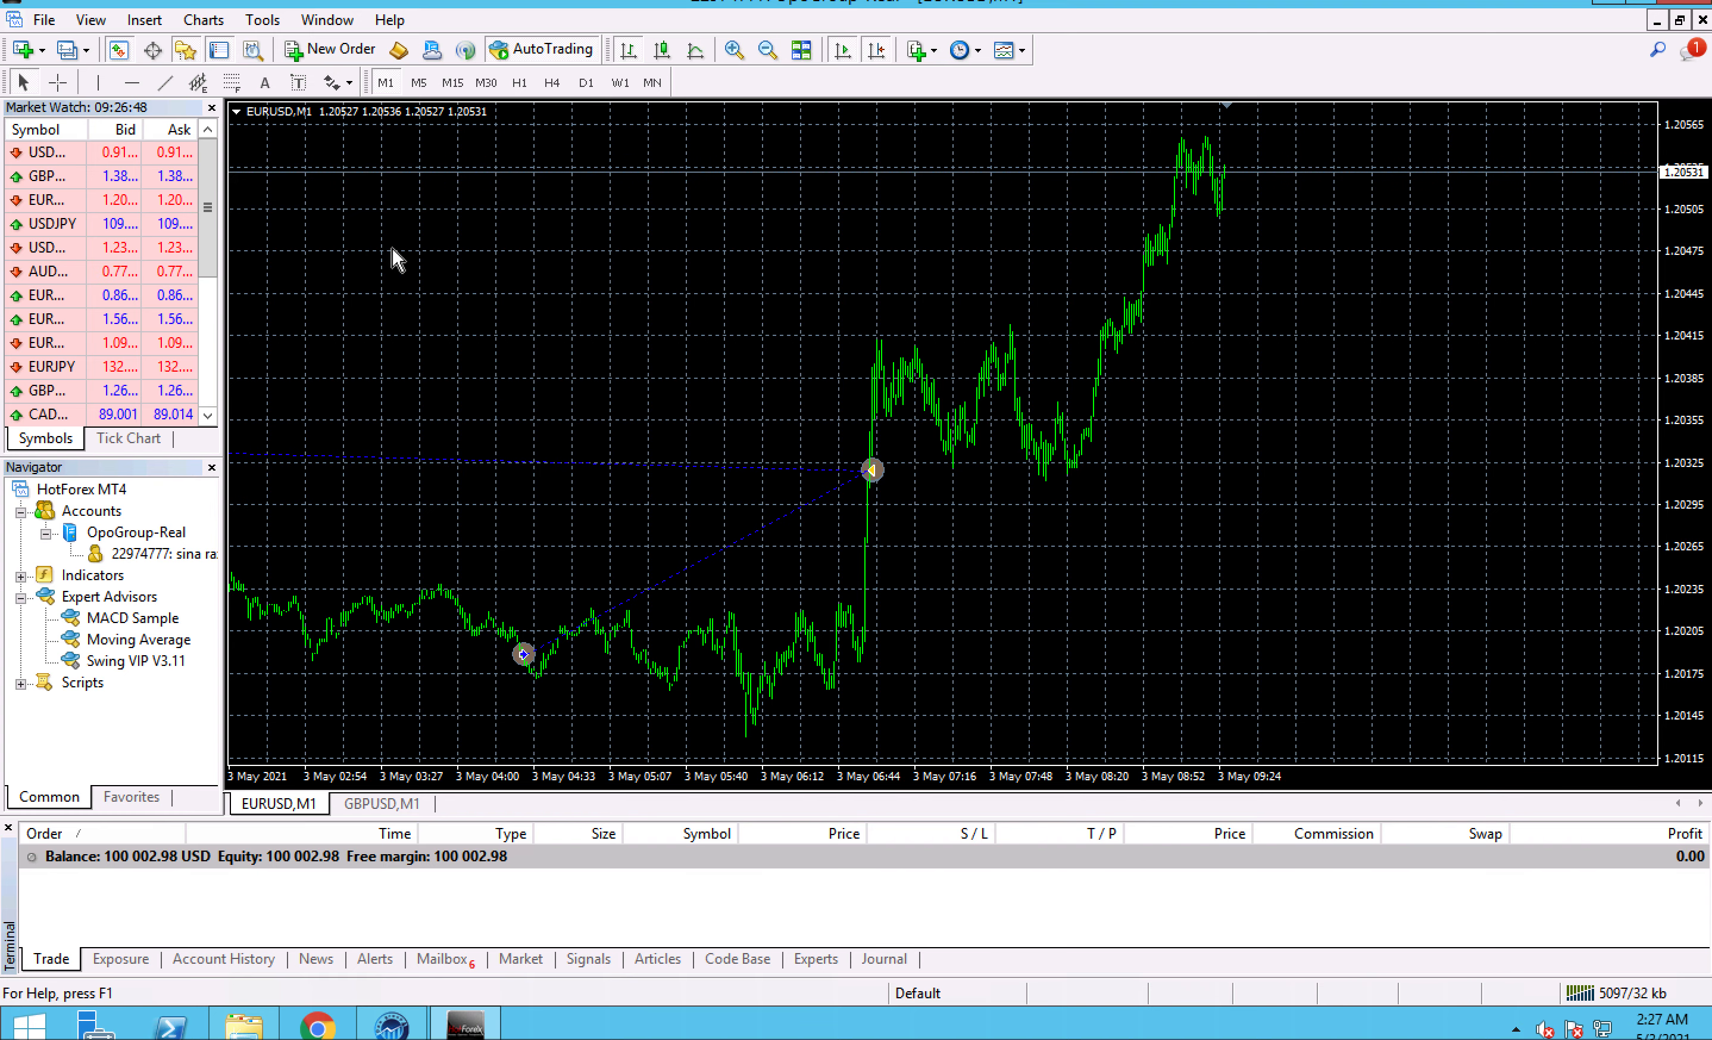
right_click(97, 582)
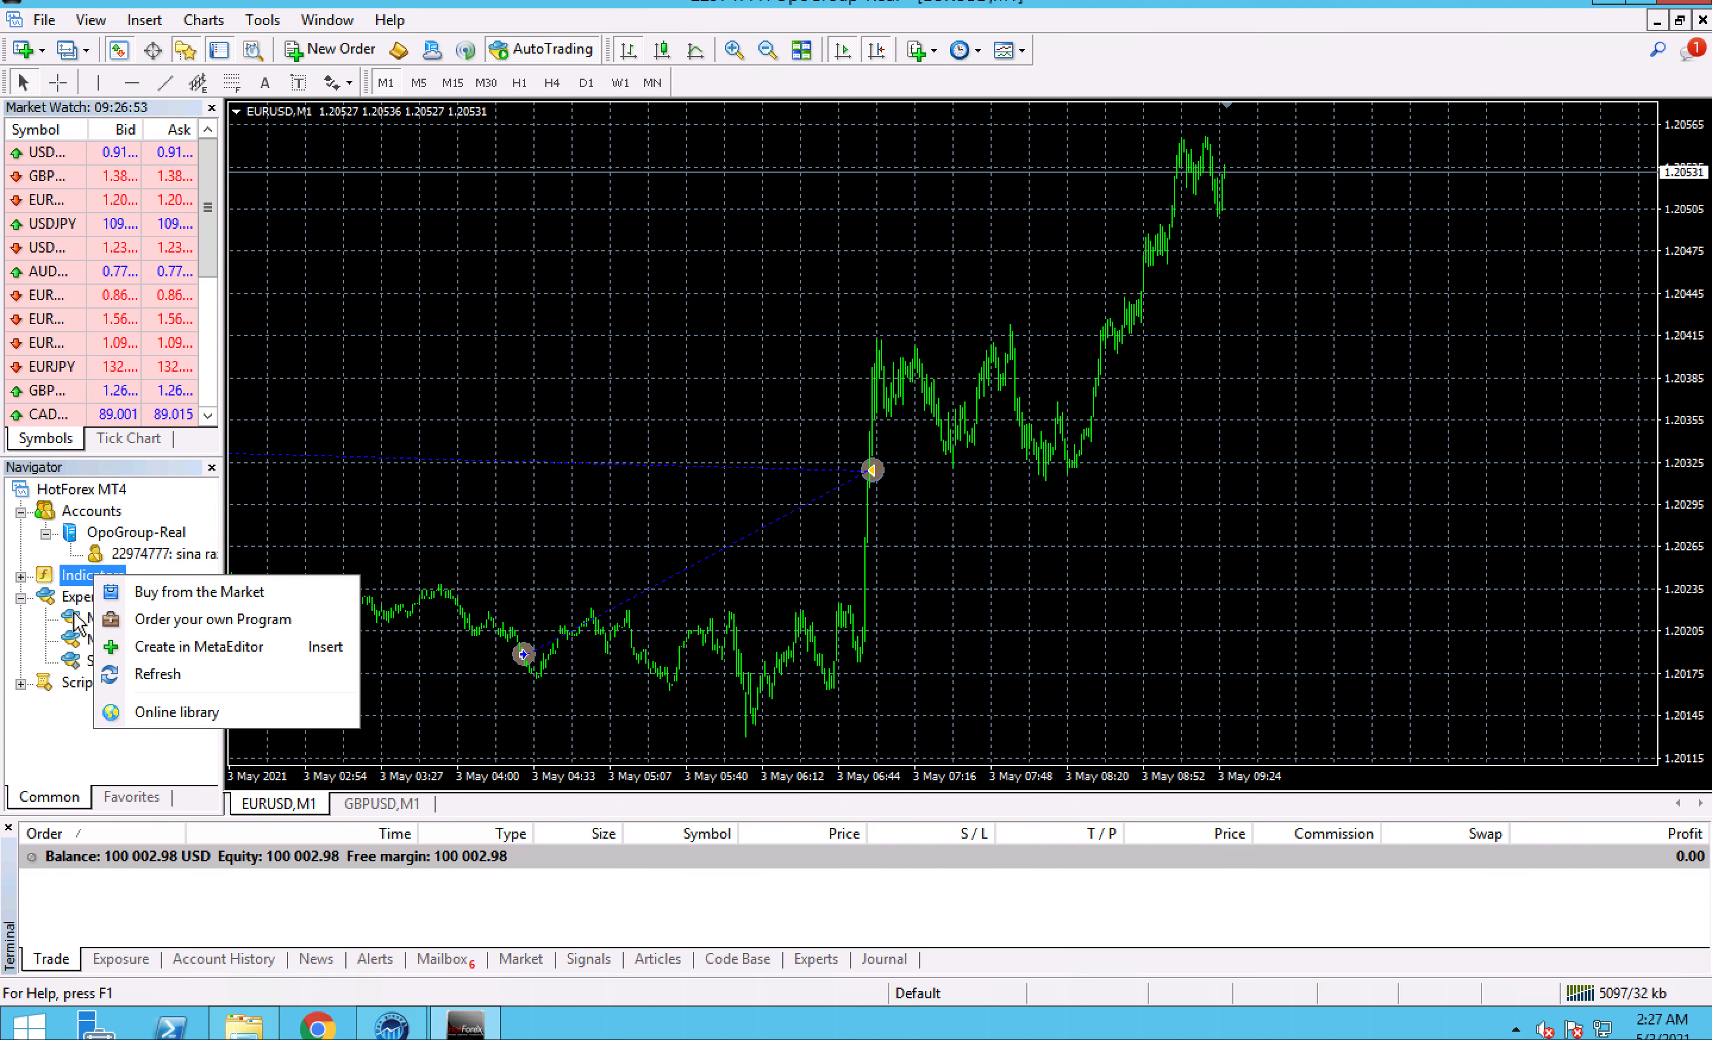
click(185, 650)
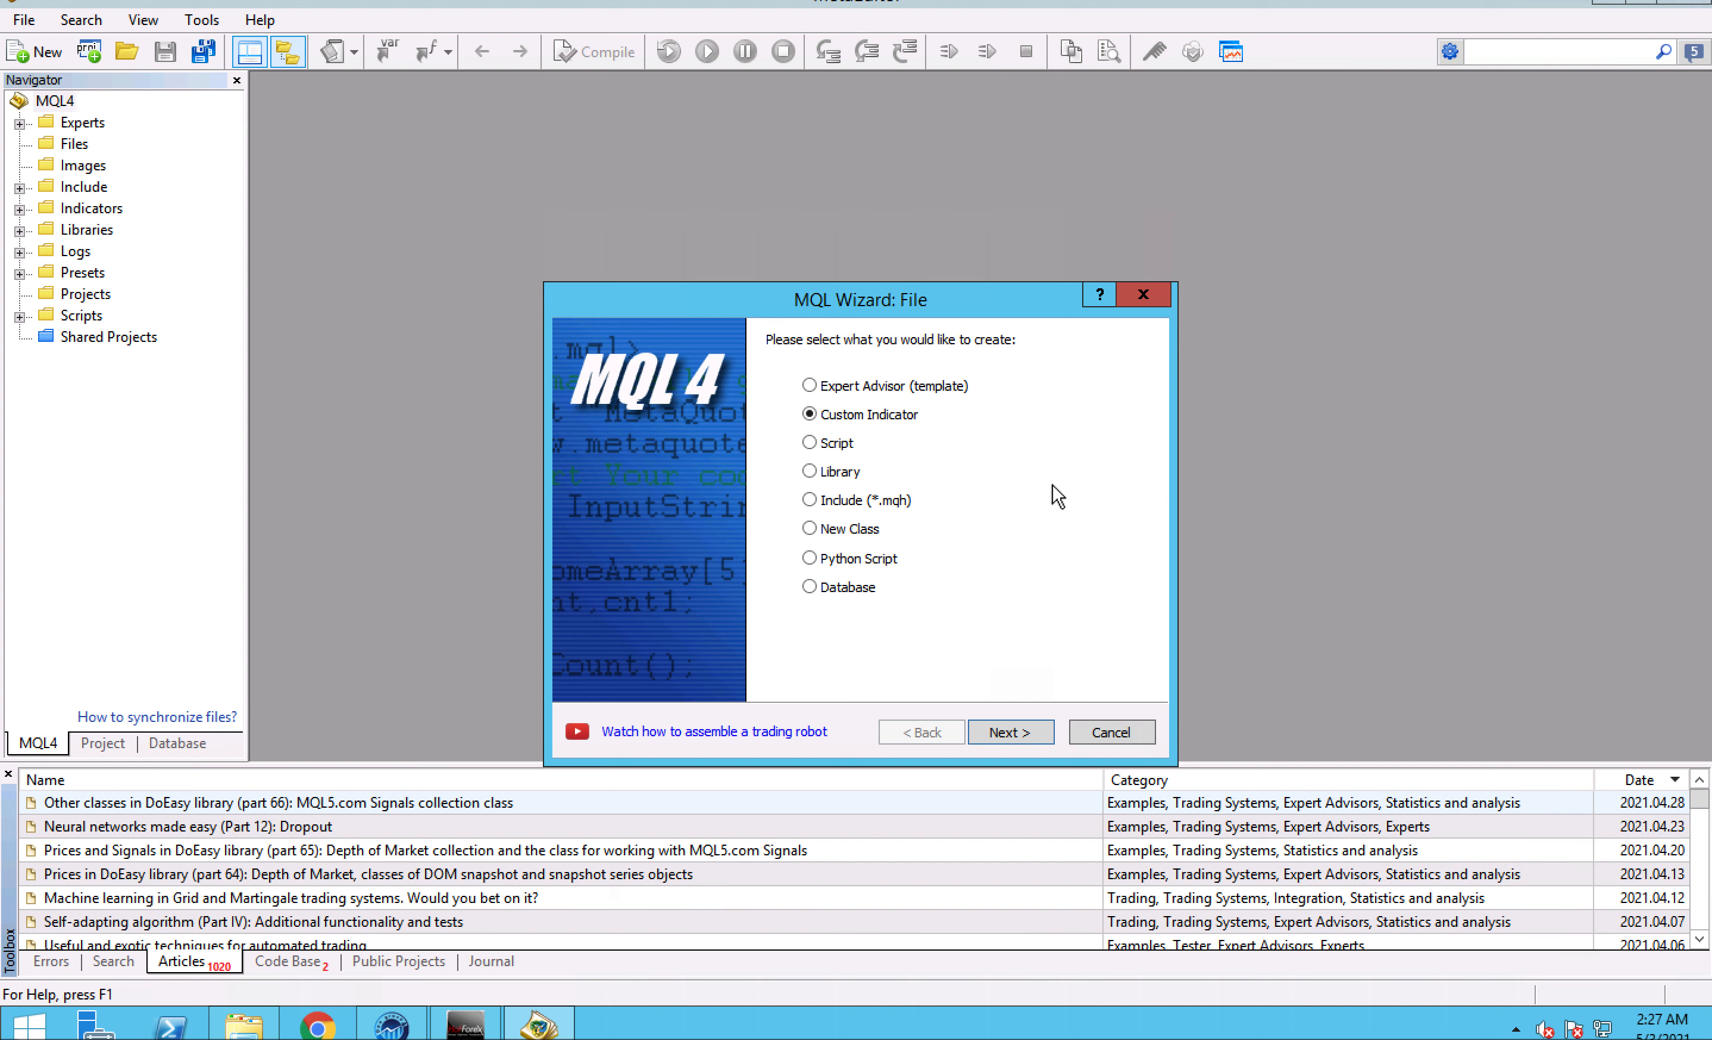
click(1085, 732)
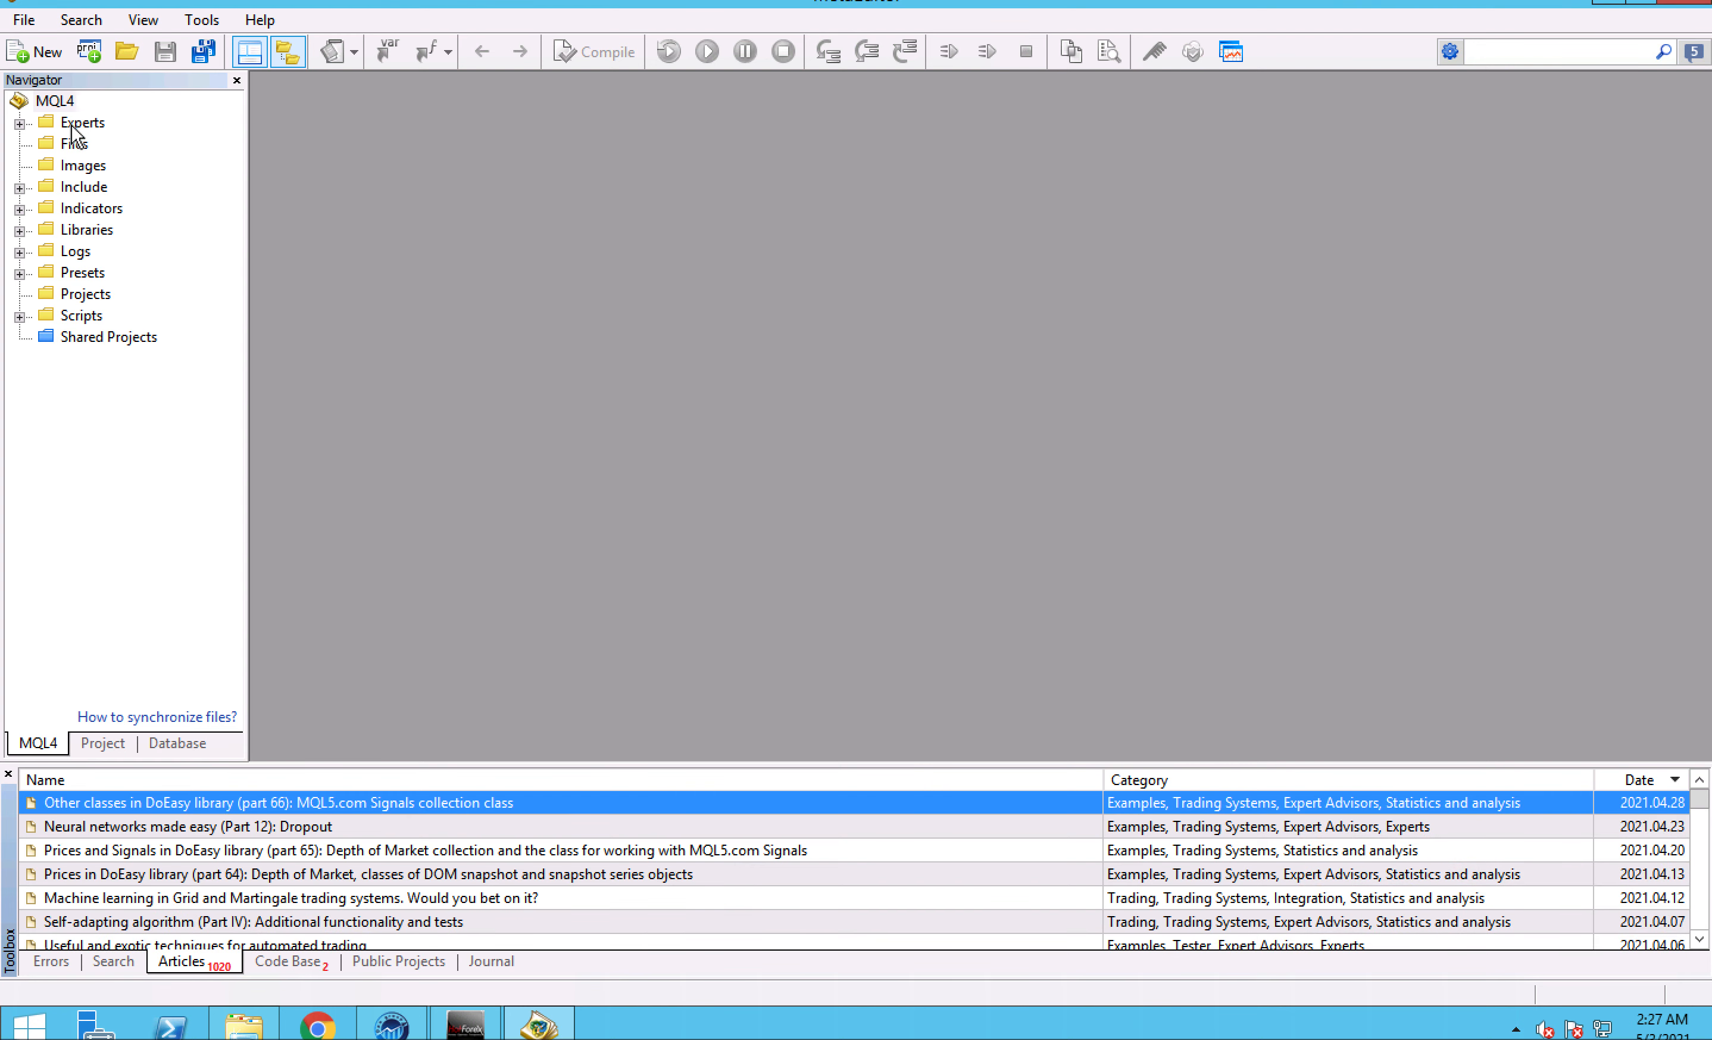
- Open the MQL4 Experts folder in File Explorer from MetaEditor, and minimise MetaEditor and the trading terminal
right_click(68, 123)
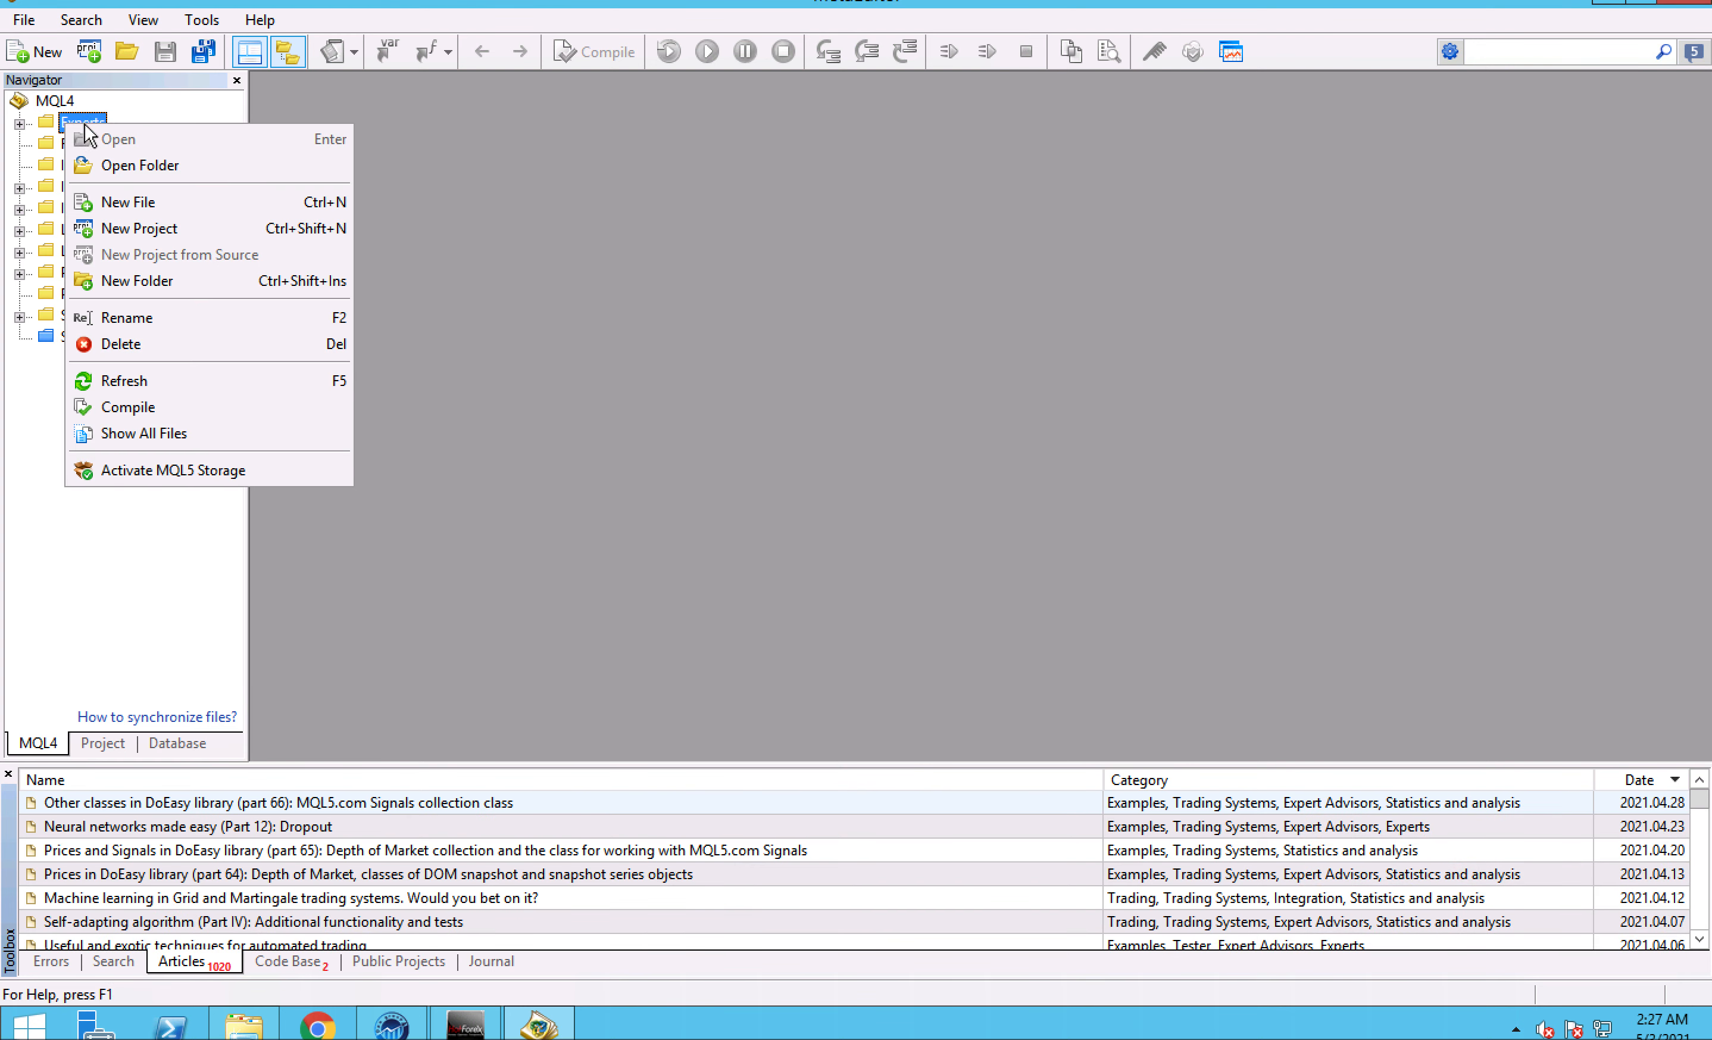
click(133, 166)
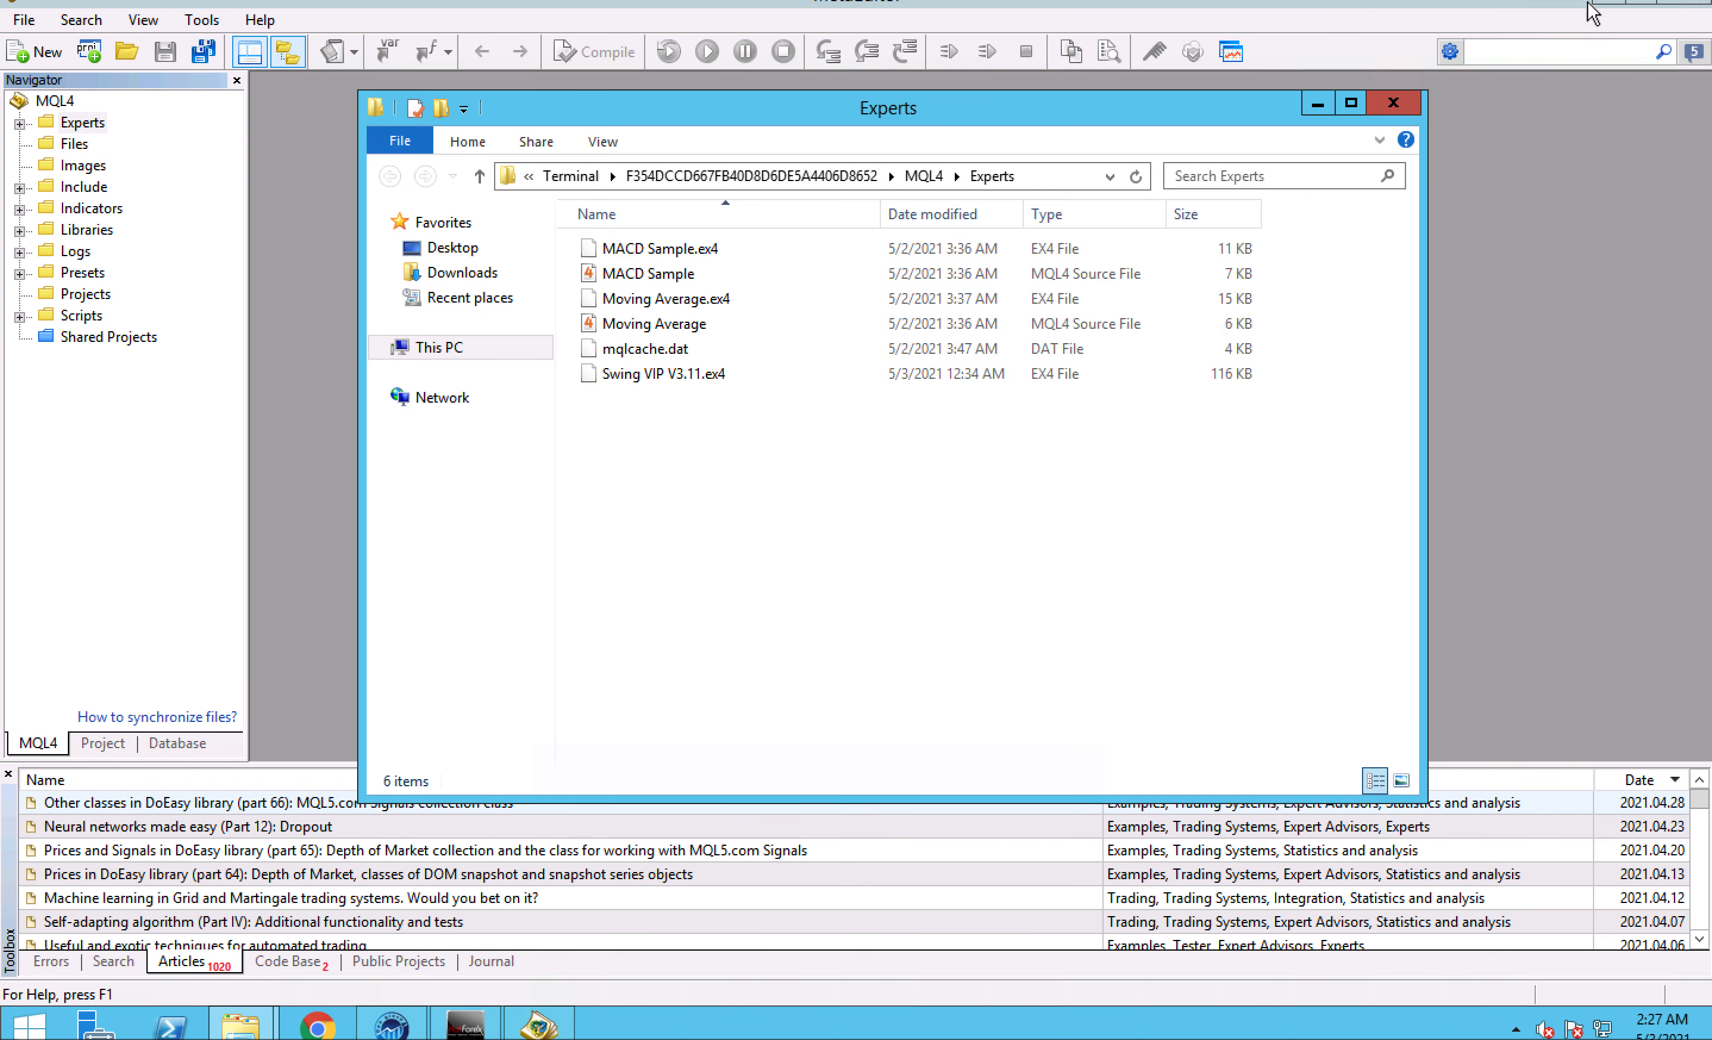
click(1606, 5)
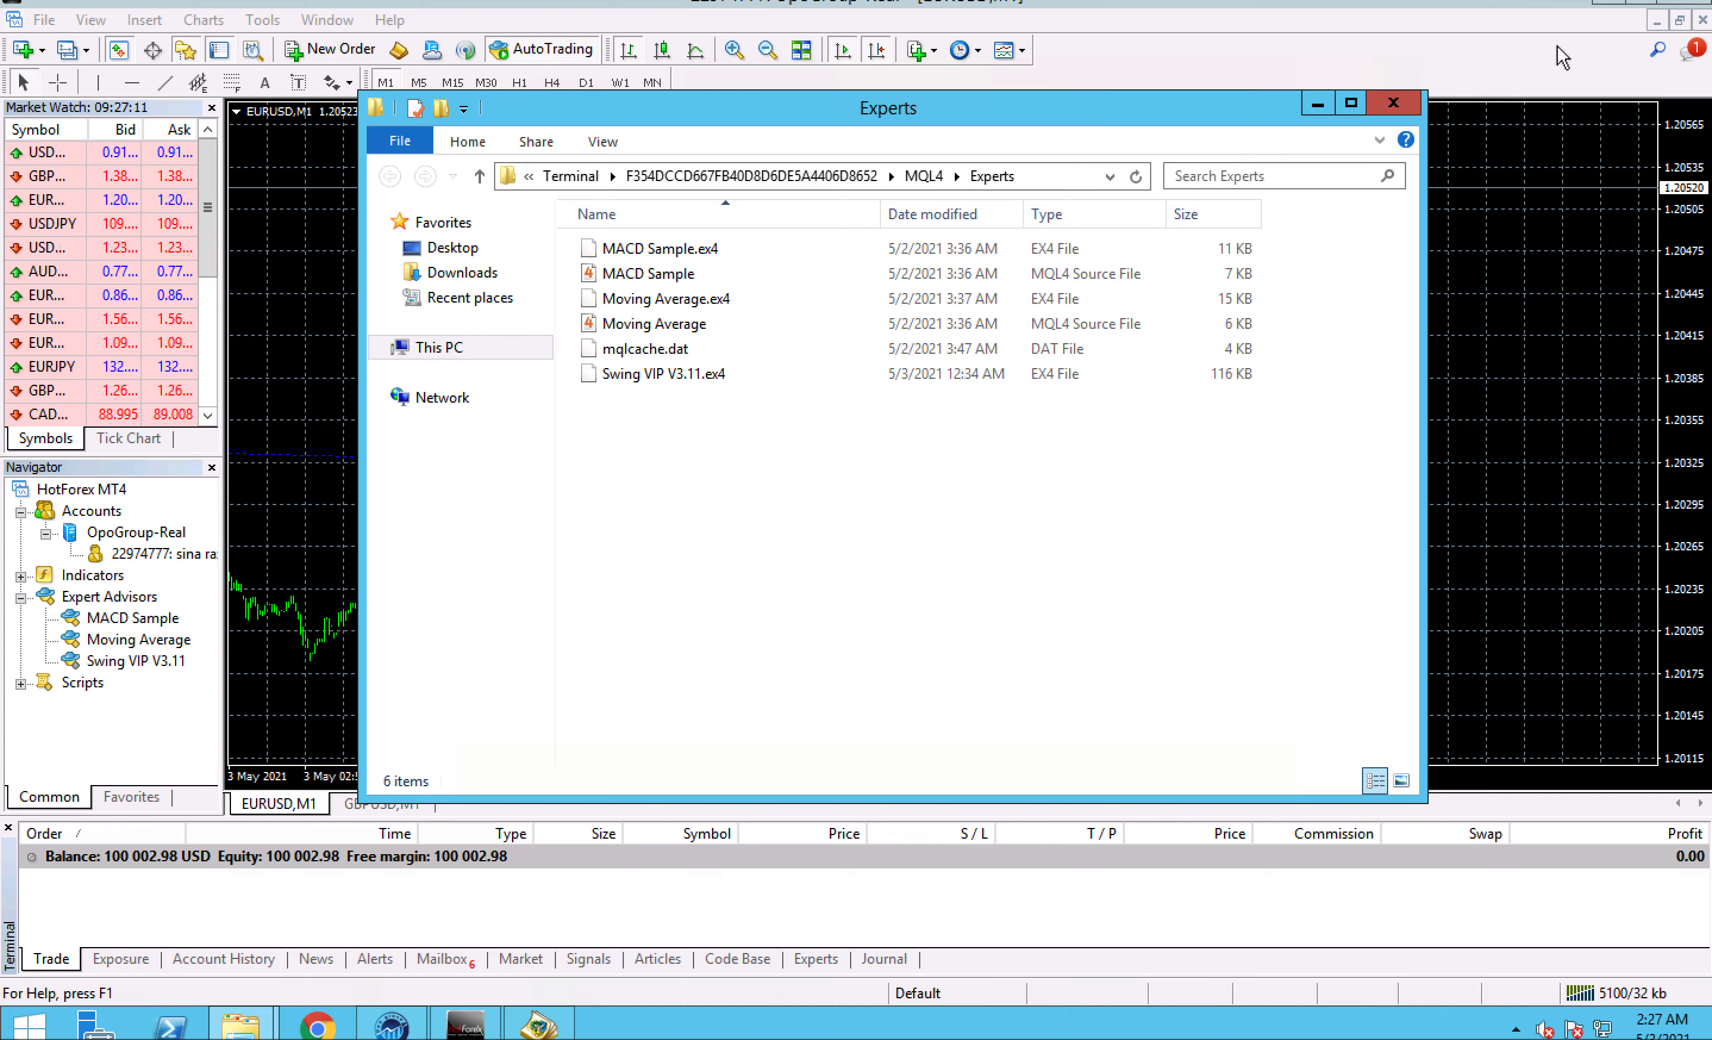
click(1604, 5)
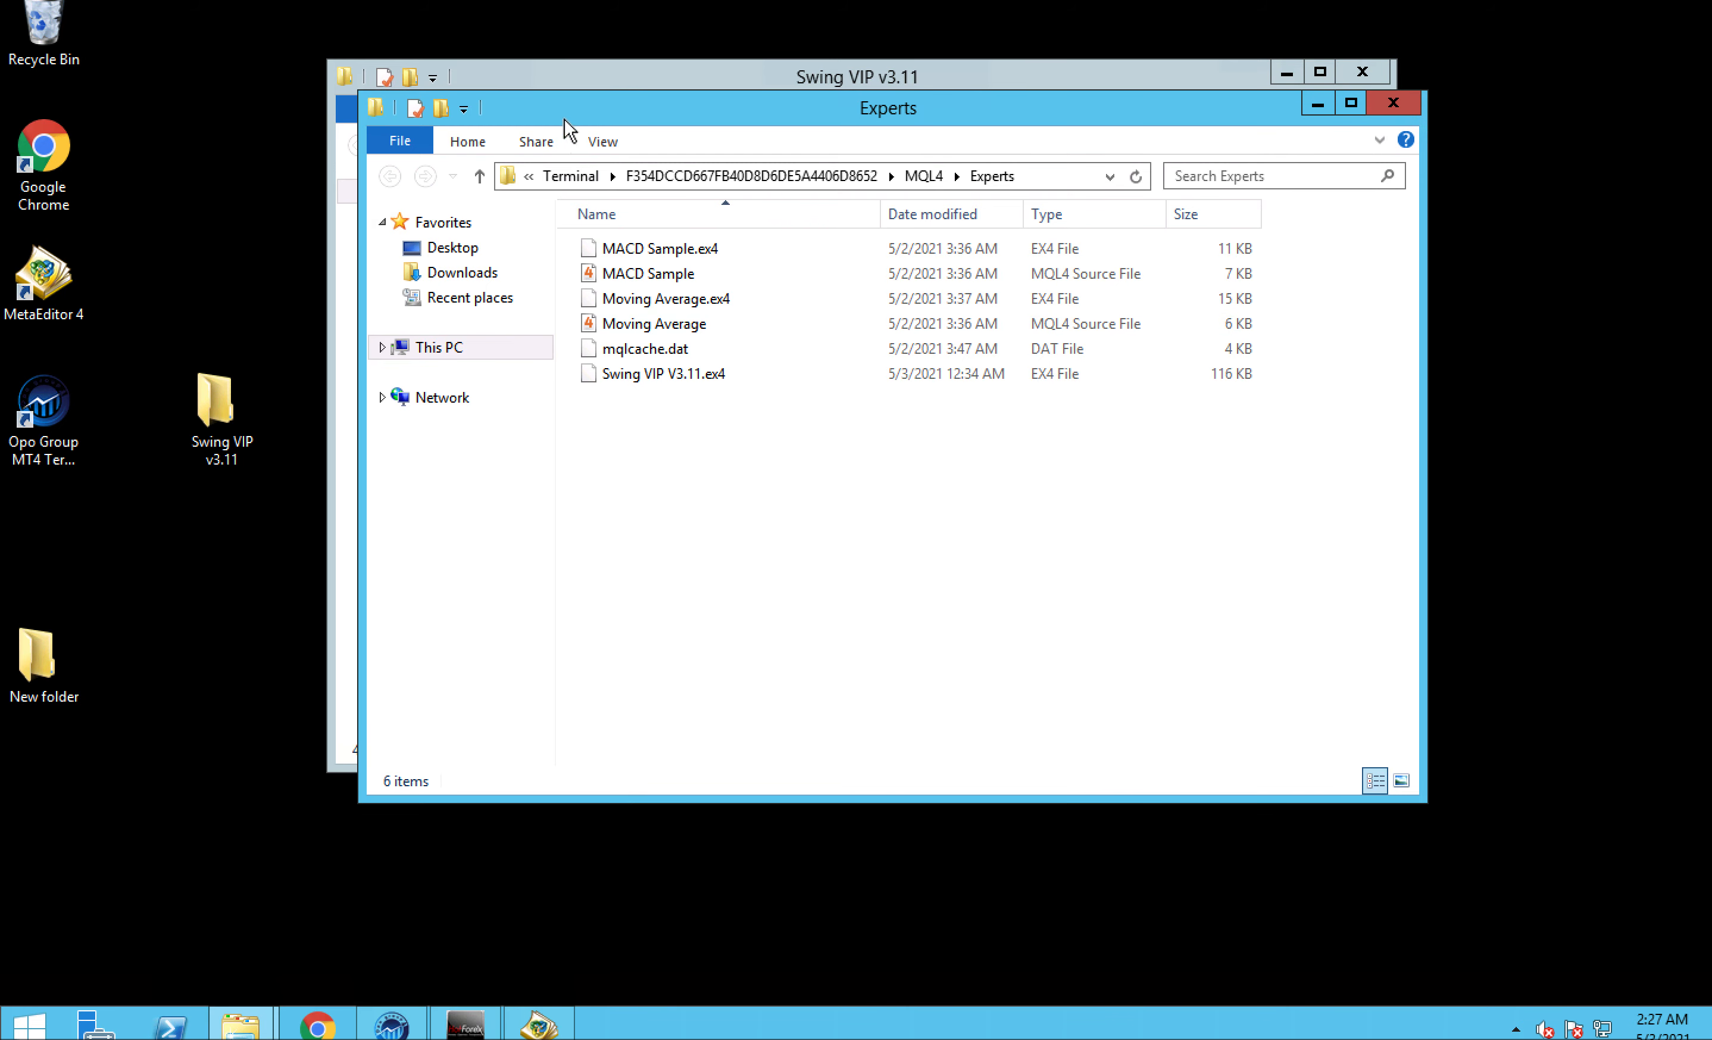
- Place the MQL4 Experts folder beside the package's Expert filee folder and select Swing VIP V3.11.ex4 as the file to install
drag(569, 99, 908, 250)
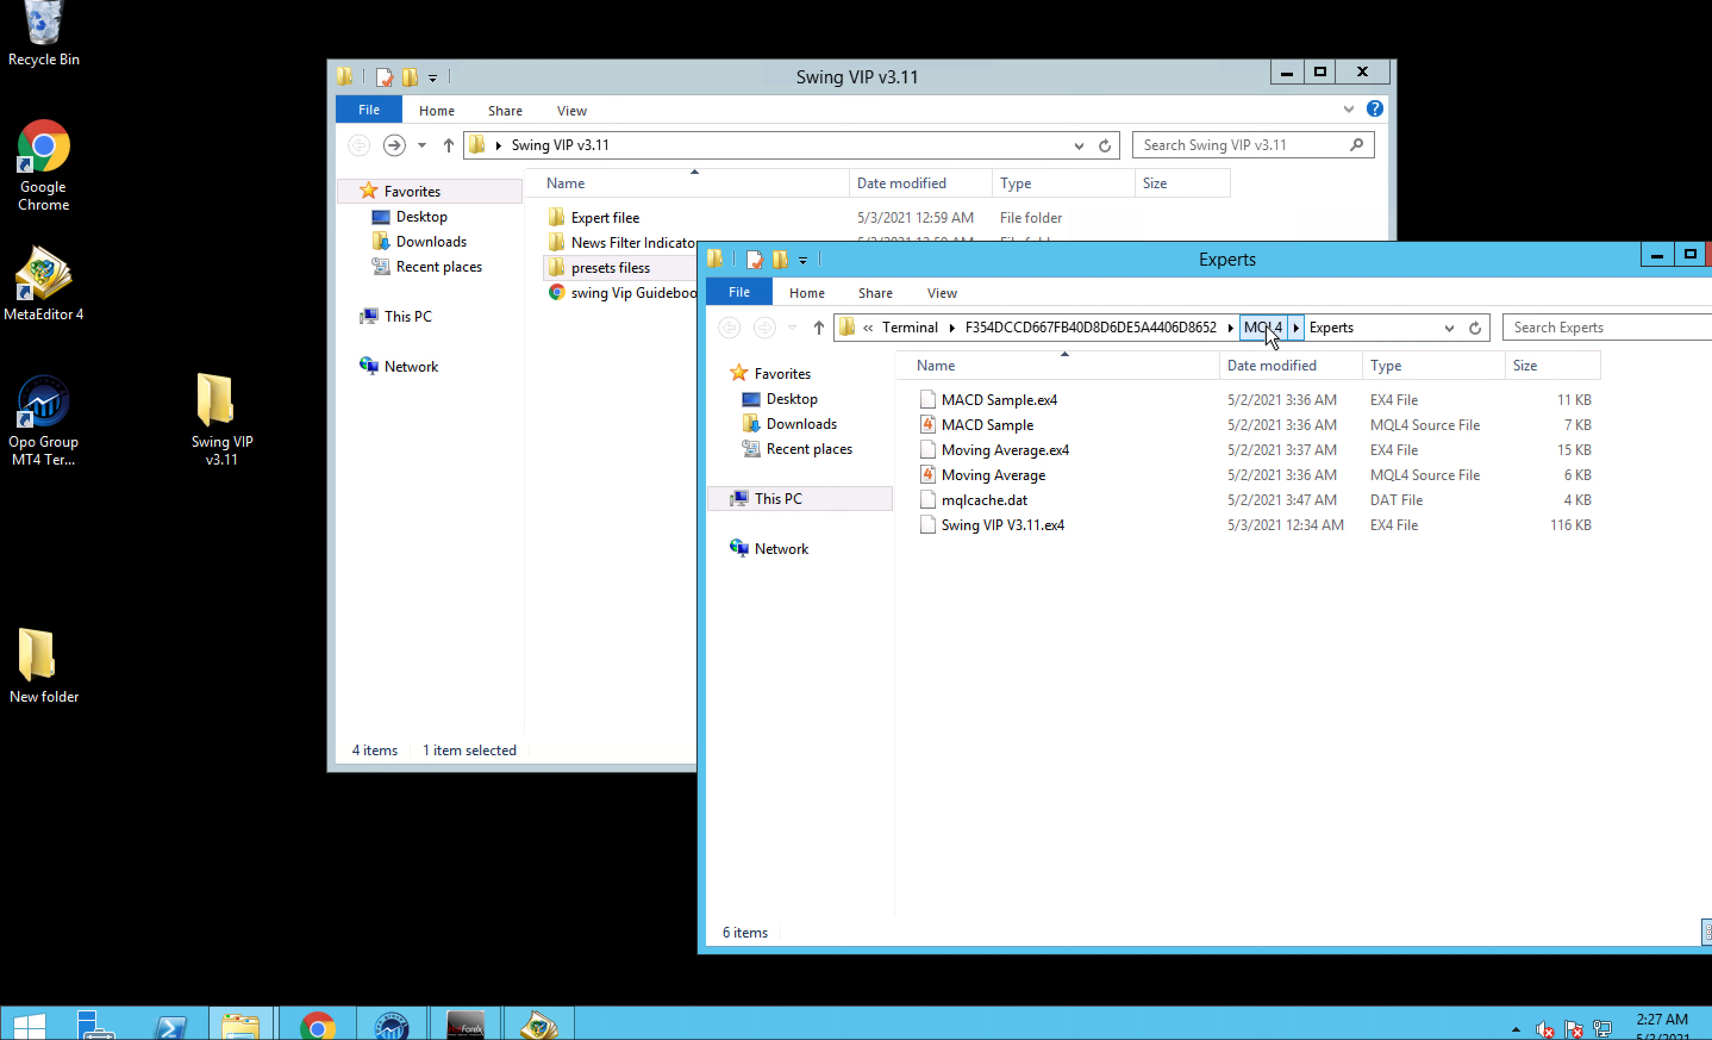
double_click(581, 218)
drag(614, 75, 319, 263)
click(331, 407)
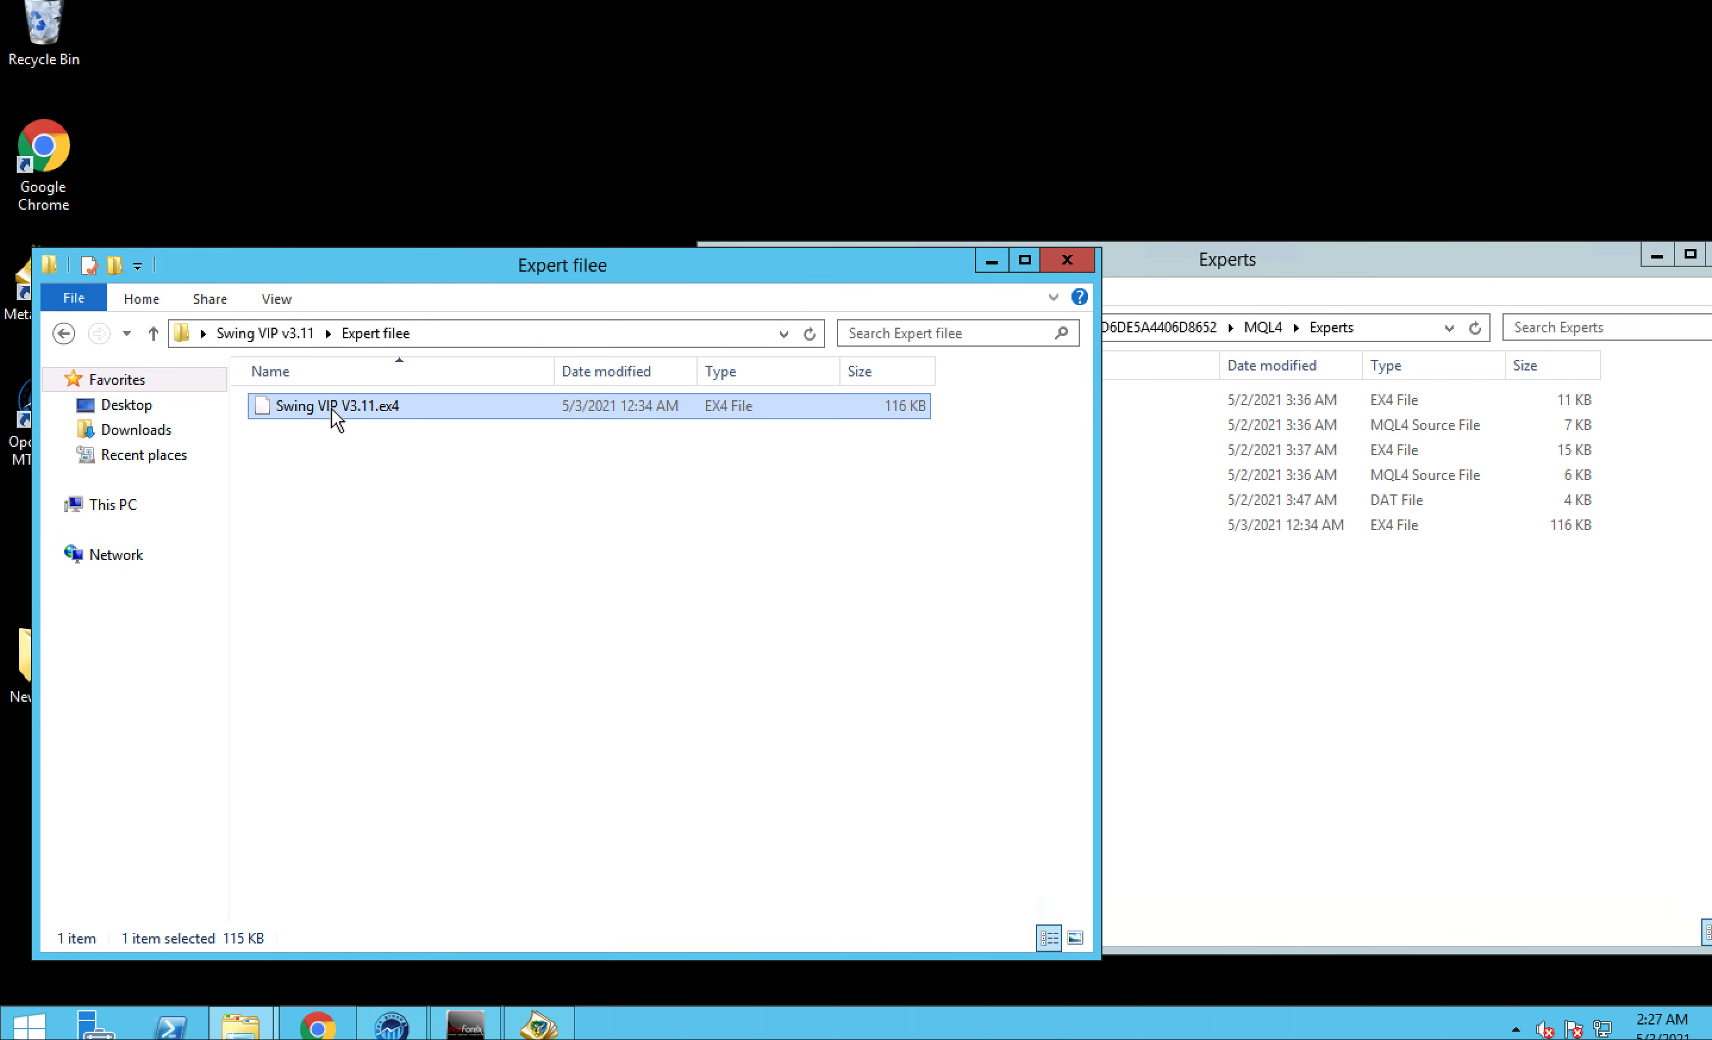
click(1193, 644)
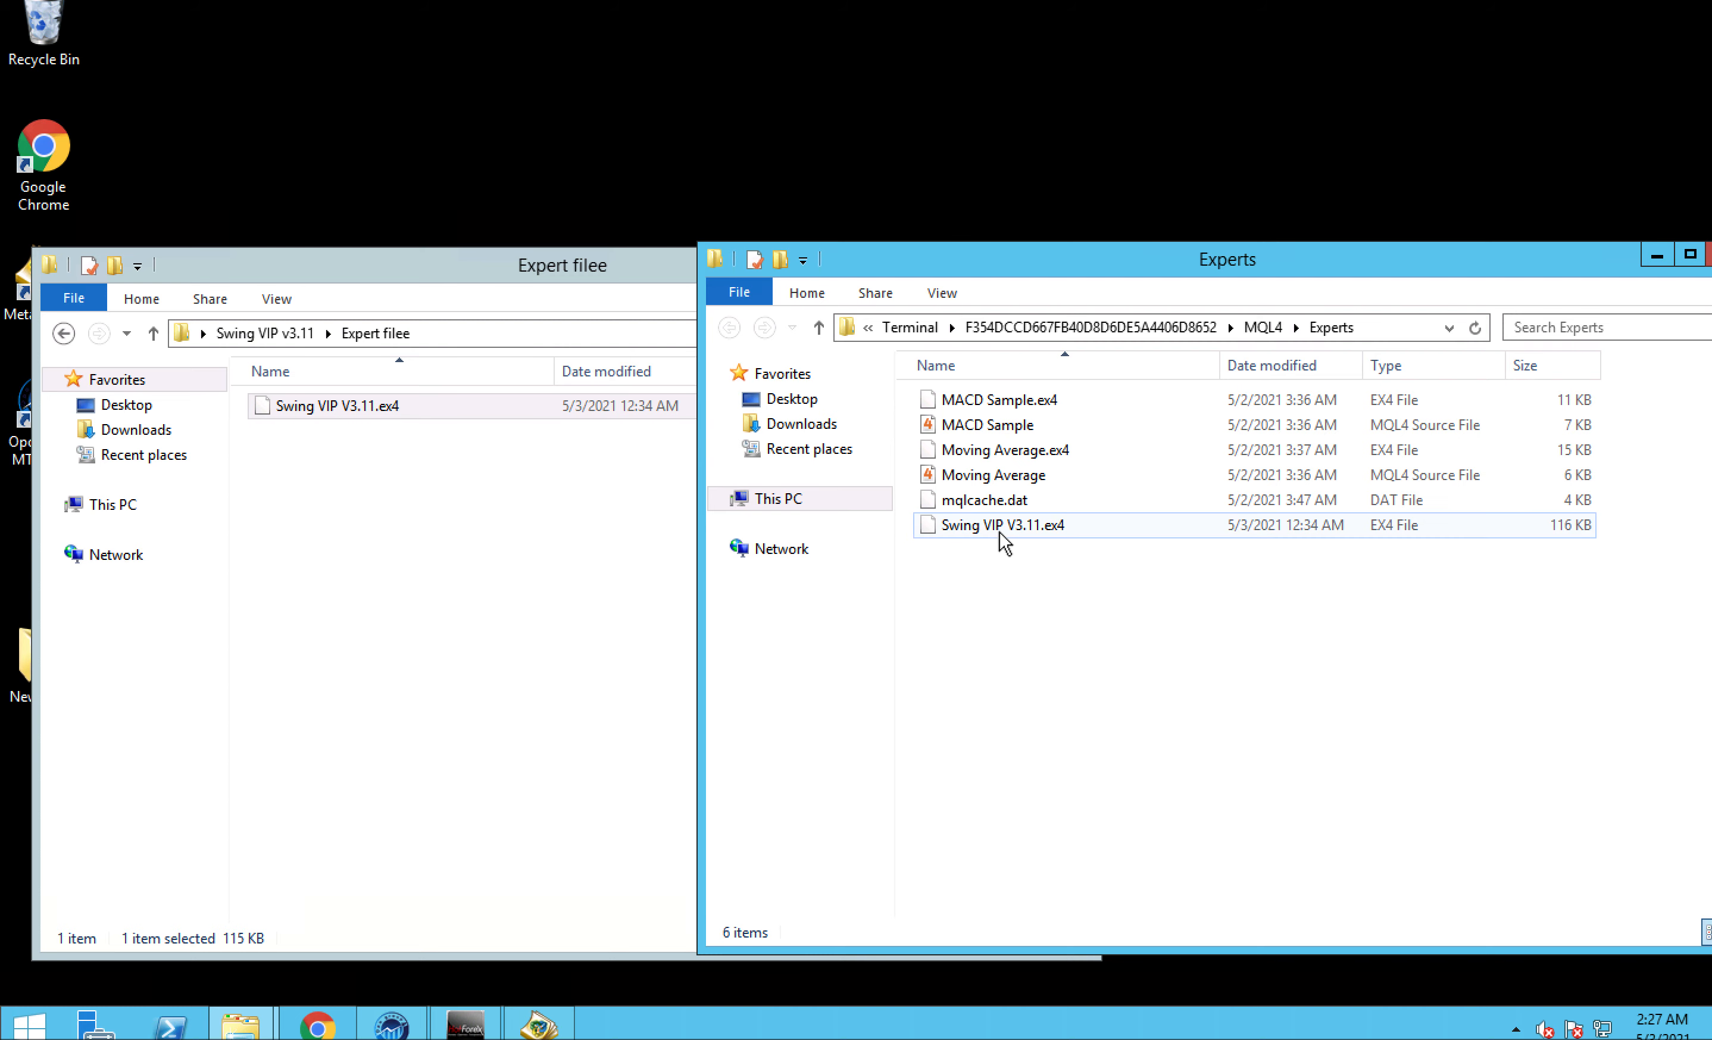
- Open the MQL4 Indicators folder and the package's News Filter Indicatorr folder, and check both for urdala_news_investing.com.ex4
click(1263, 327)
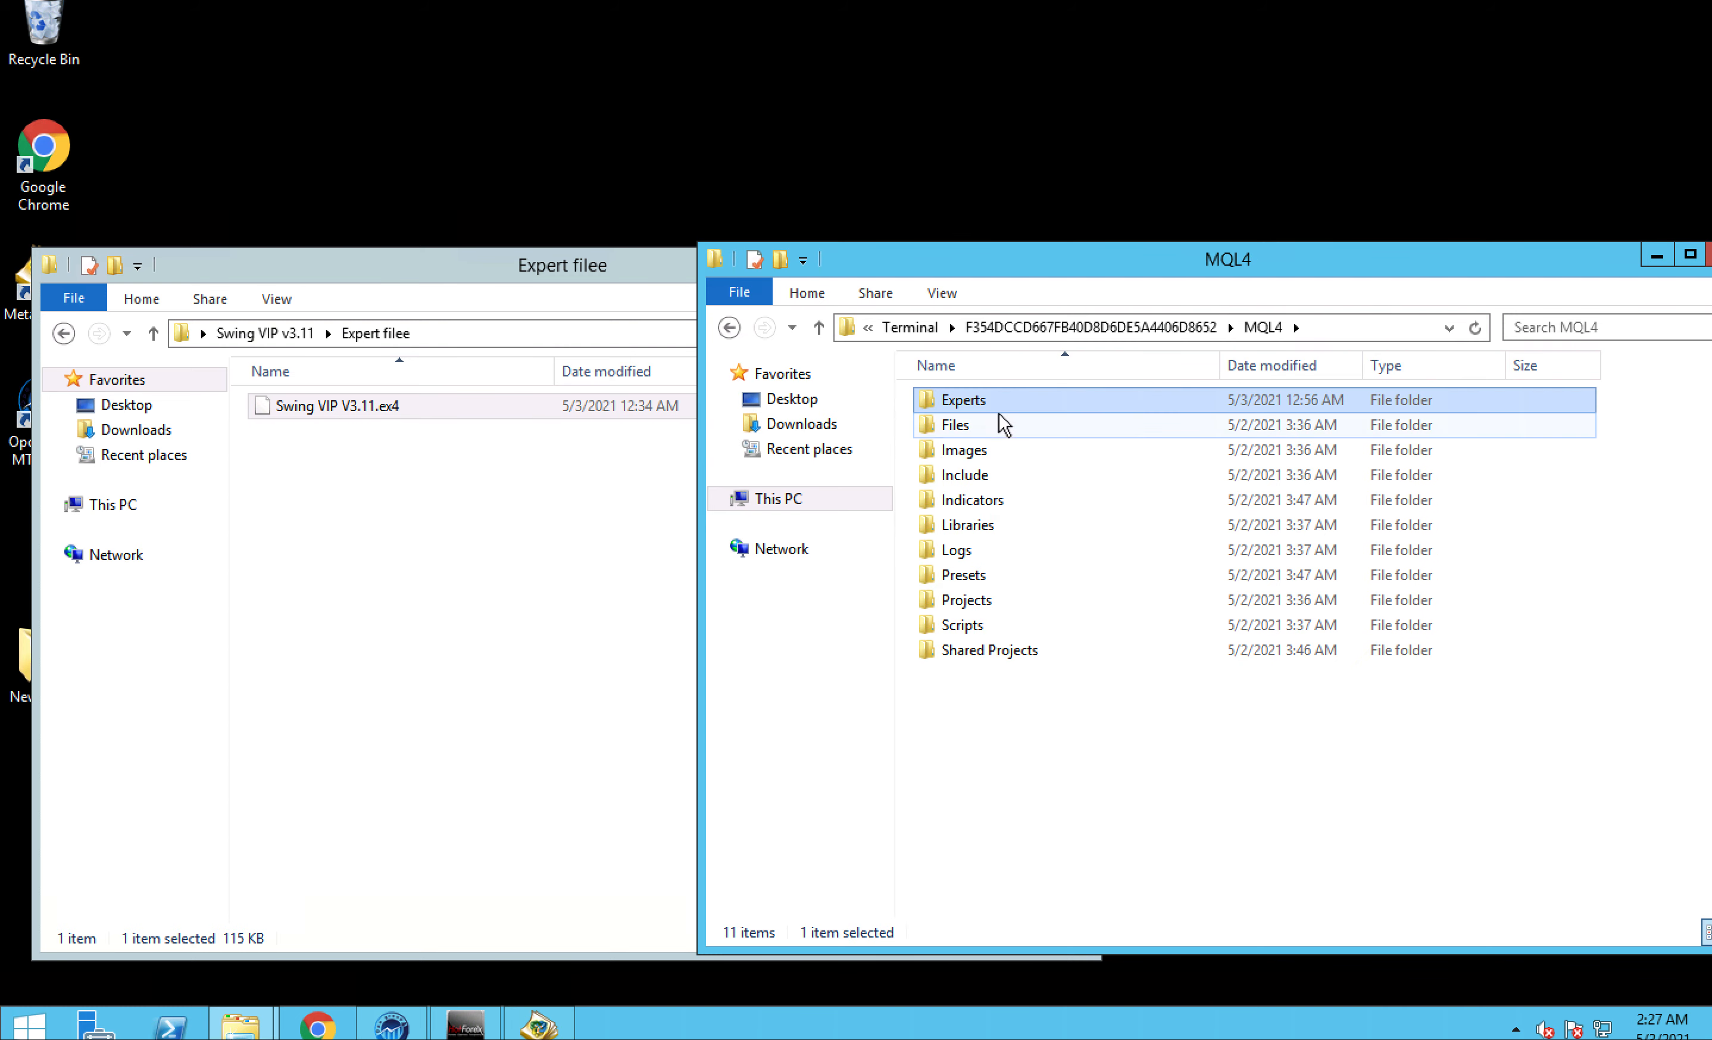
double_click(977, 500)
click(70, 335)
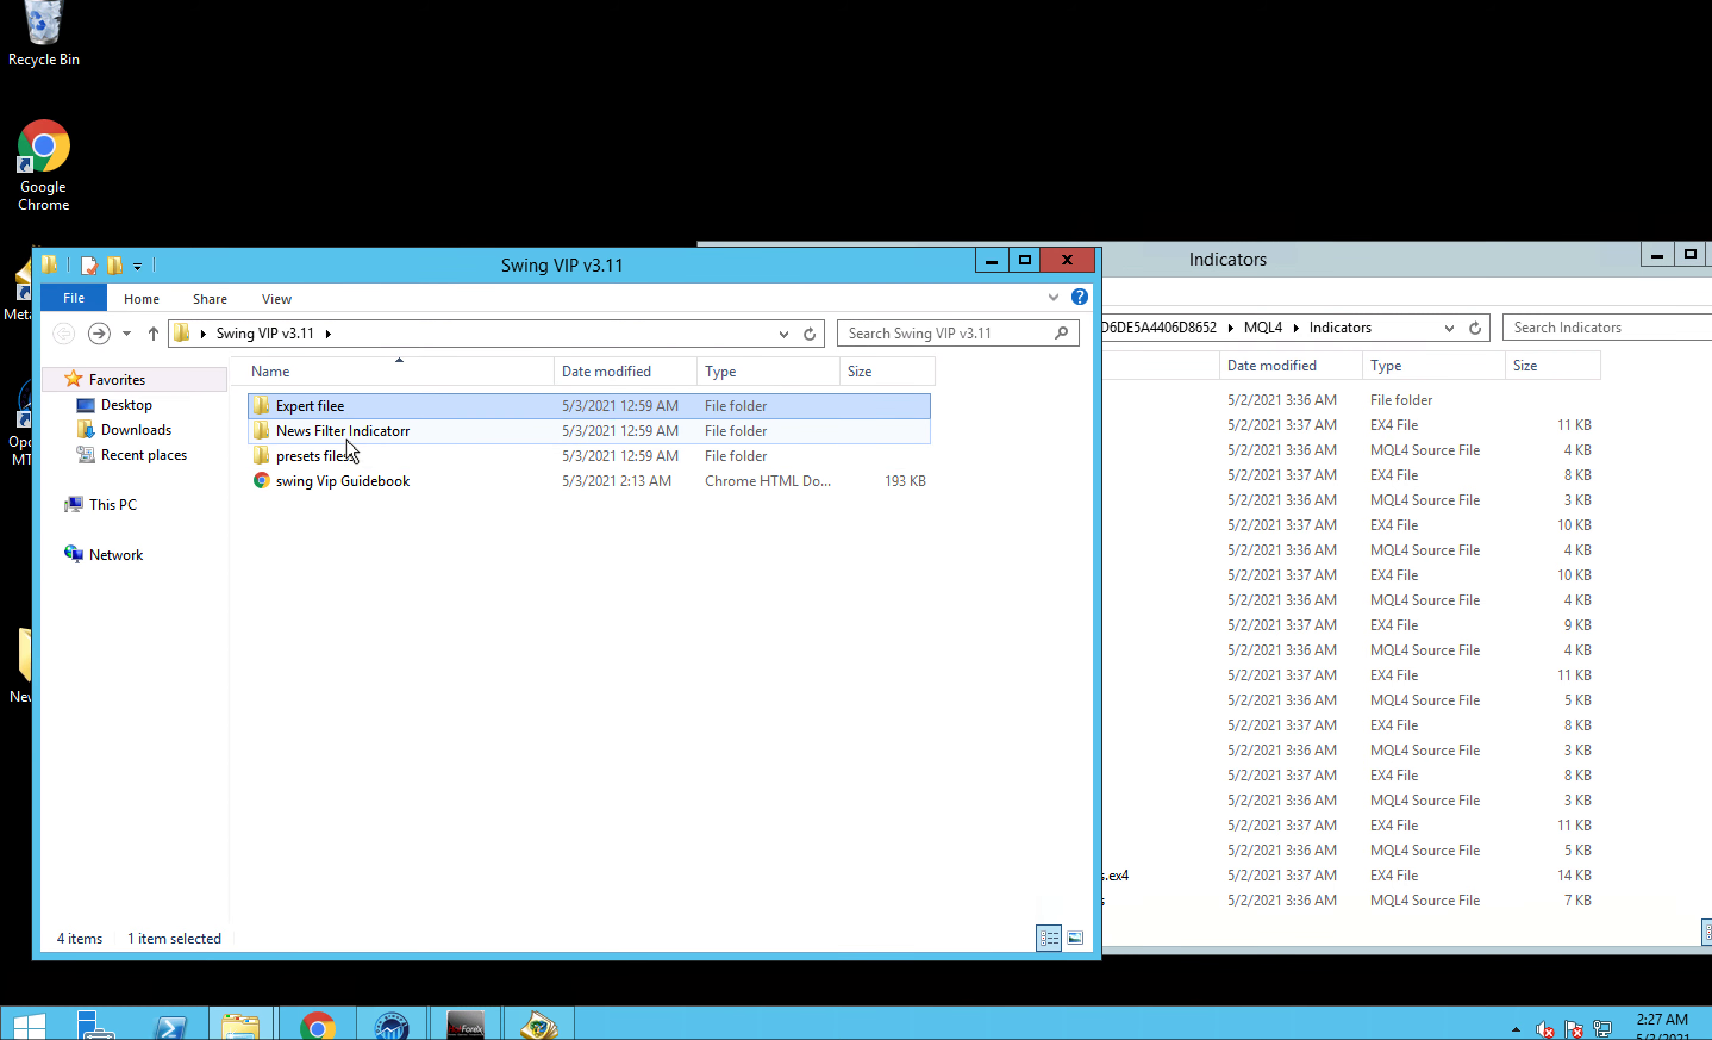
double_click(347, 437)
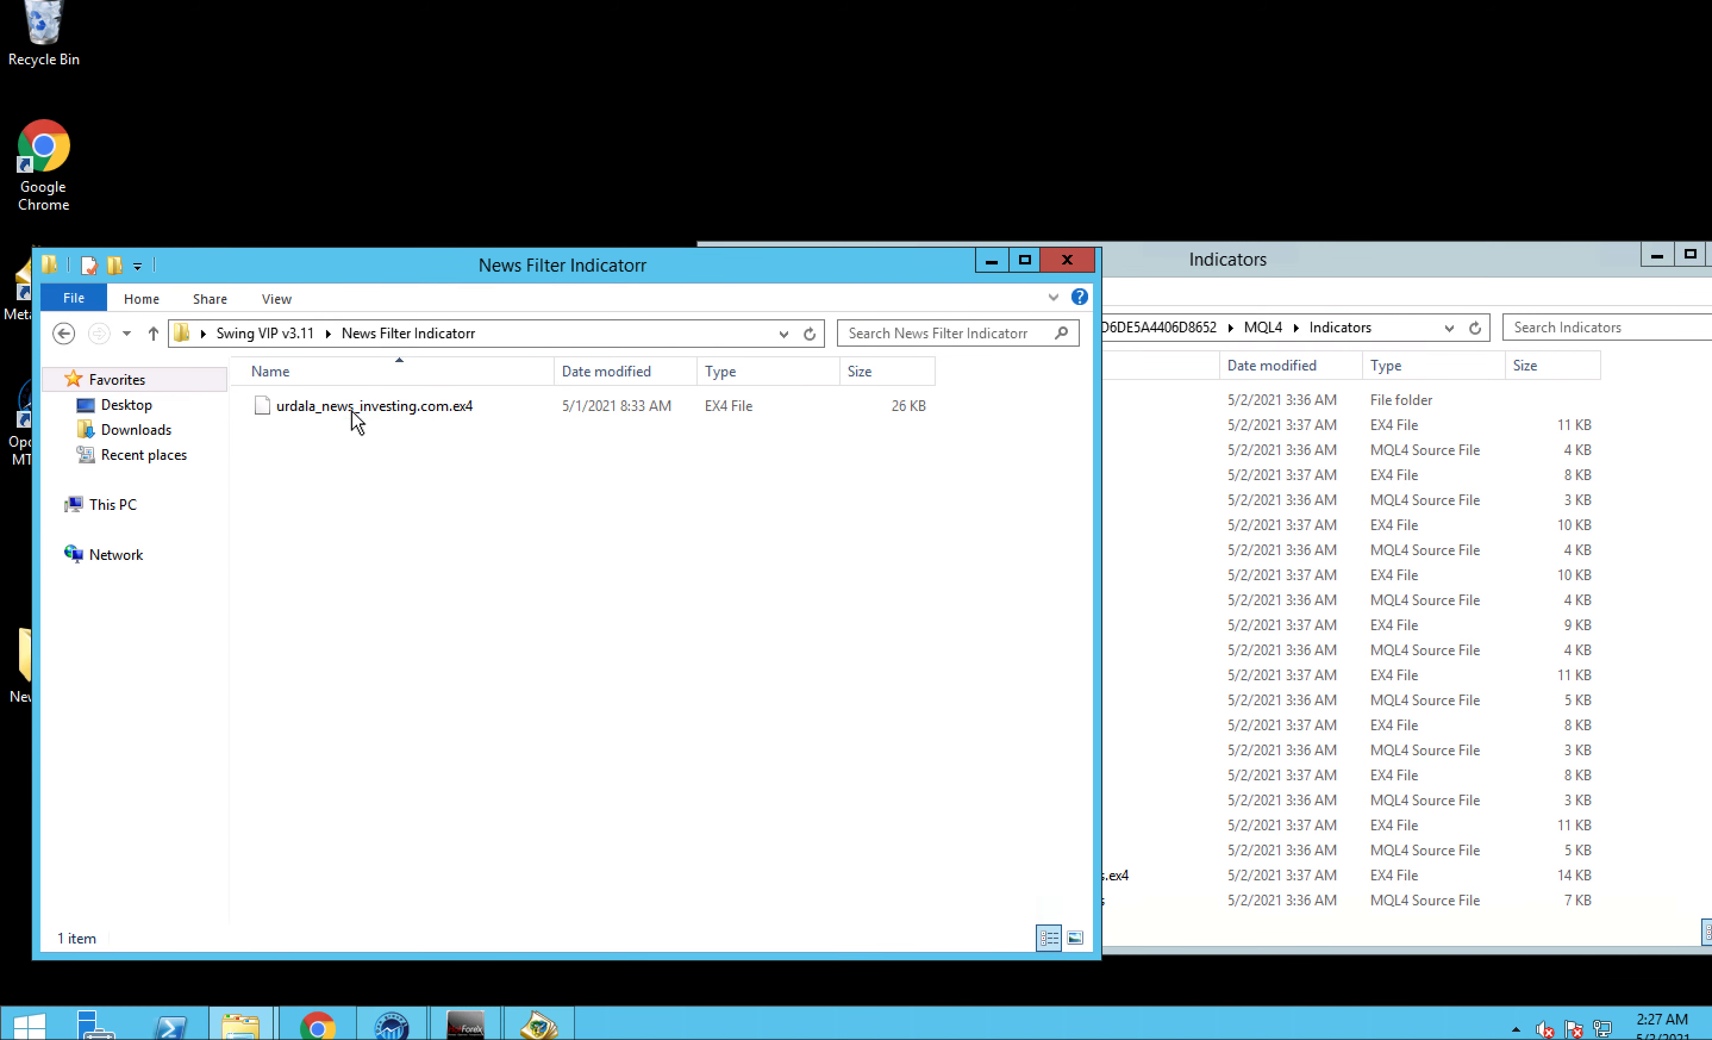
click(1197, 608)
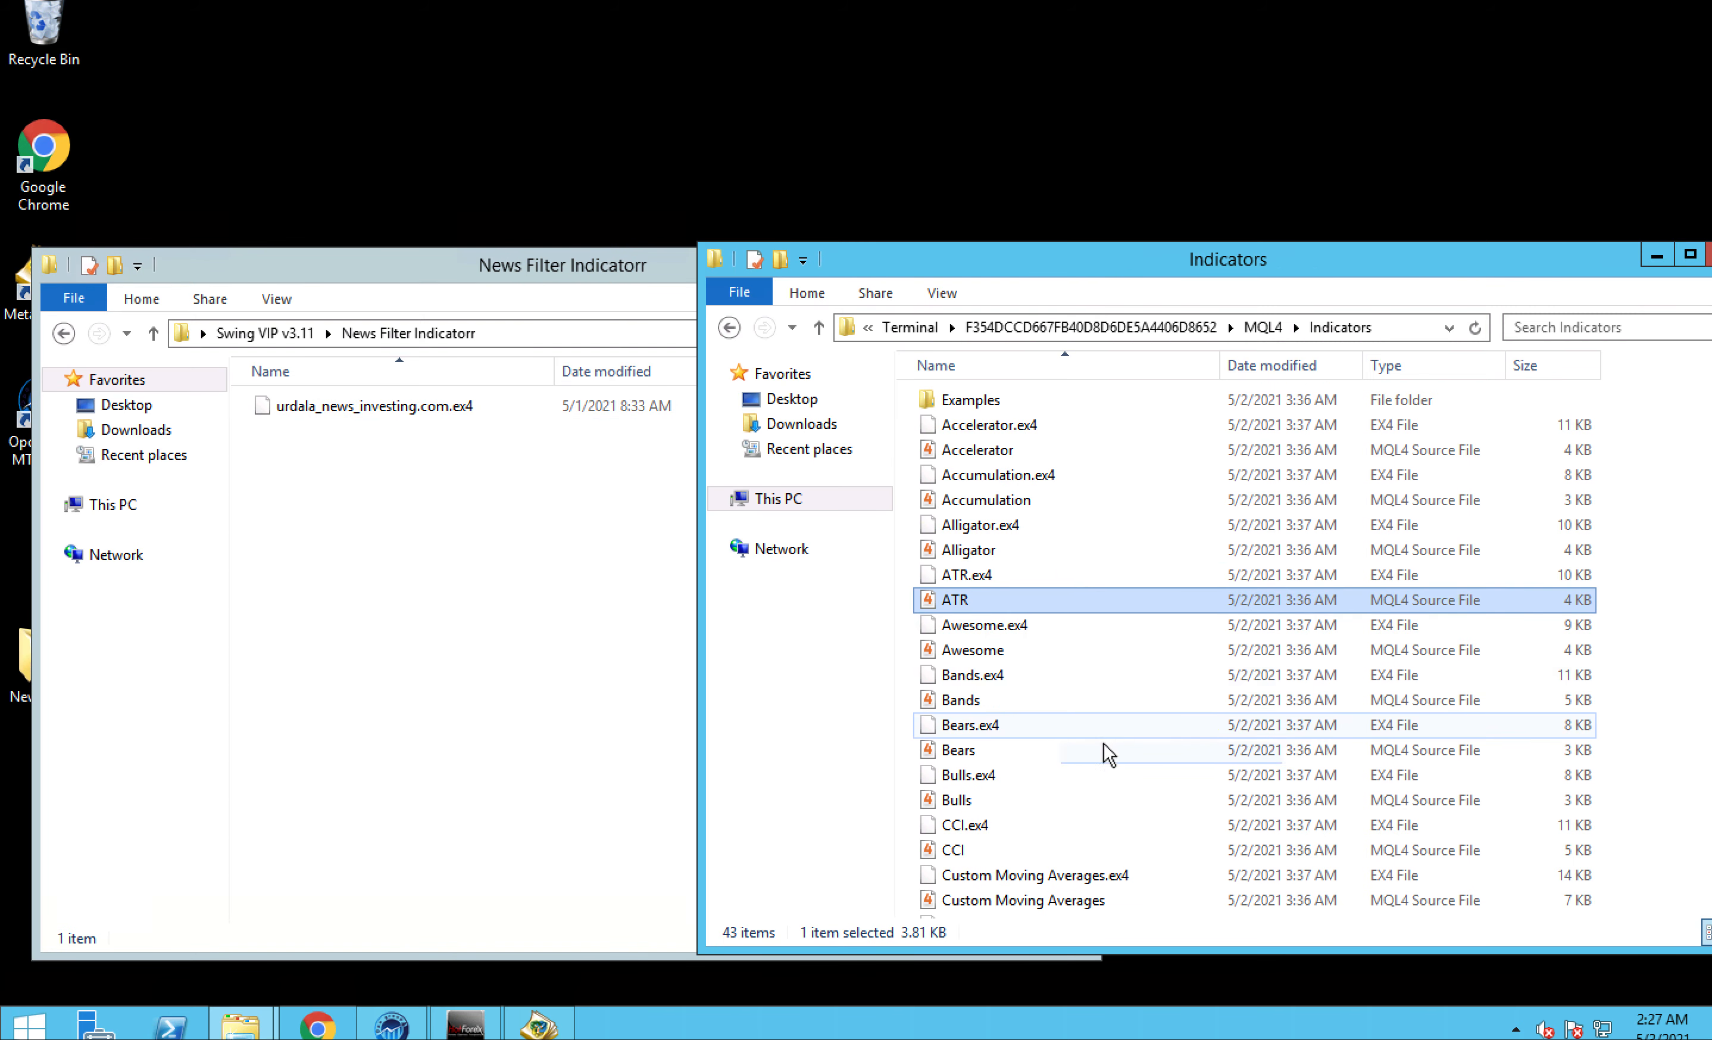
scroll(1142, 761, down, 7)
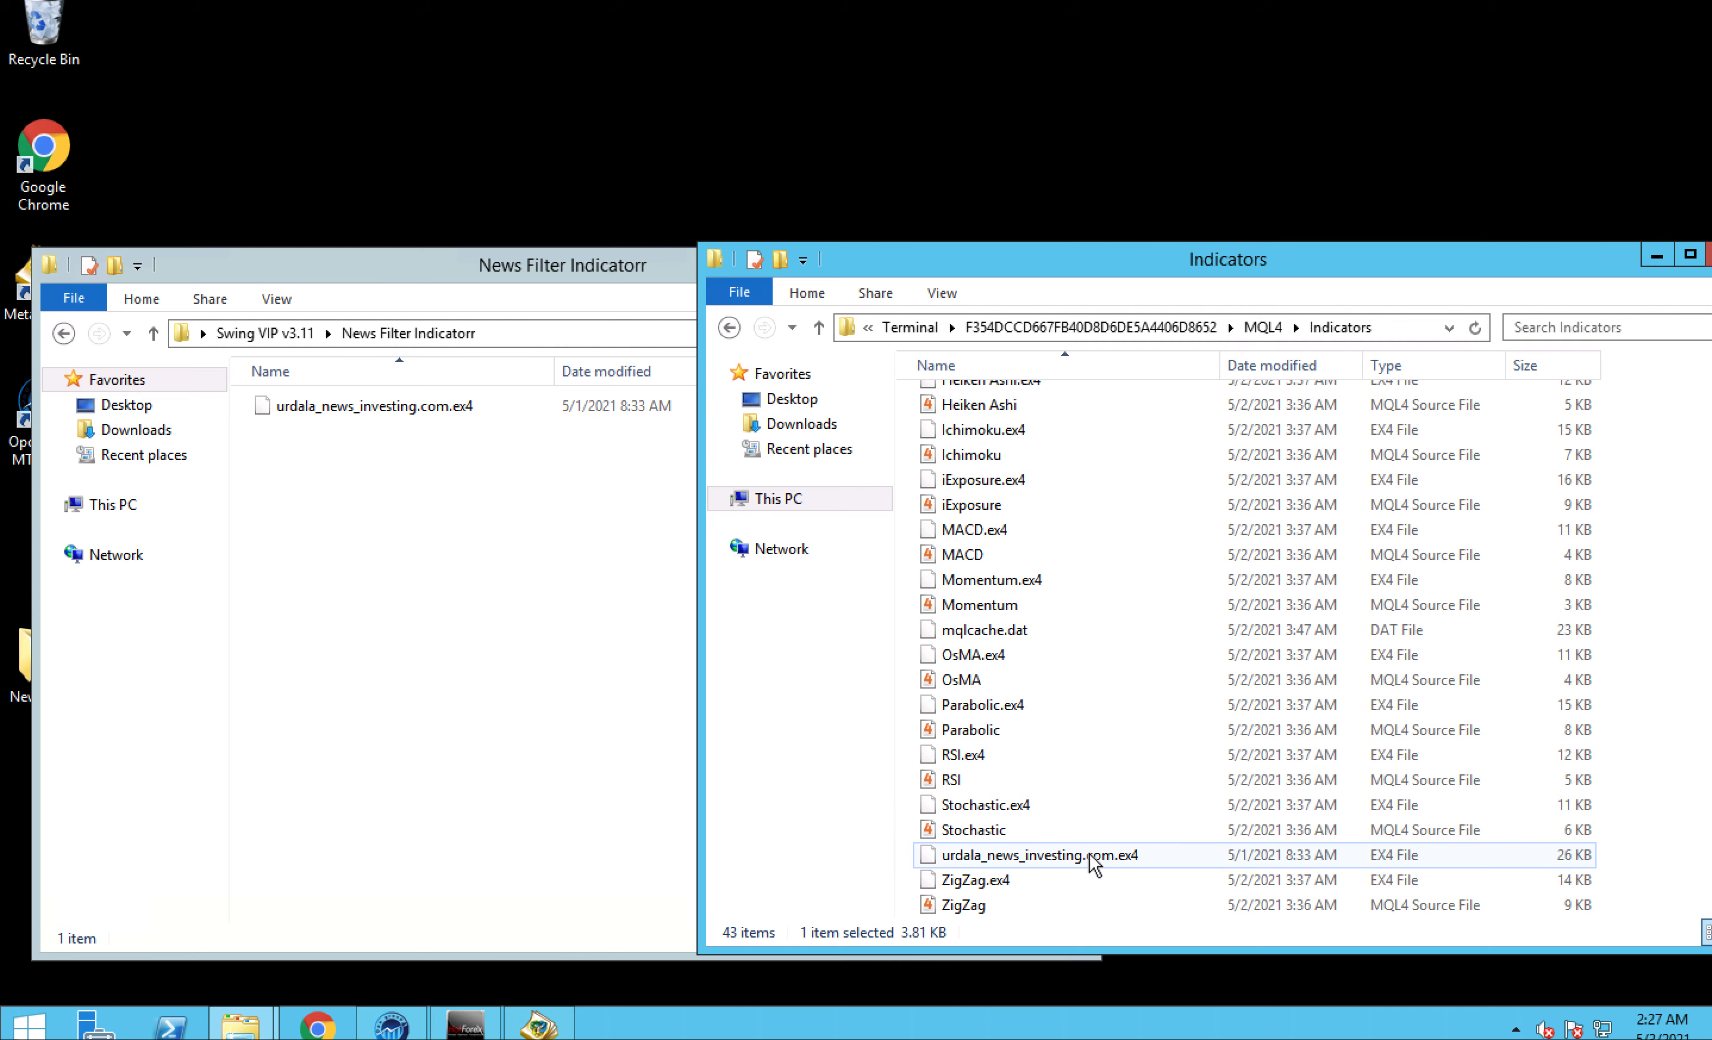
- Open the MQL4 Presets folder and the package's presets filess folder, and compare their currency-pair .set files
click(728, 328)
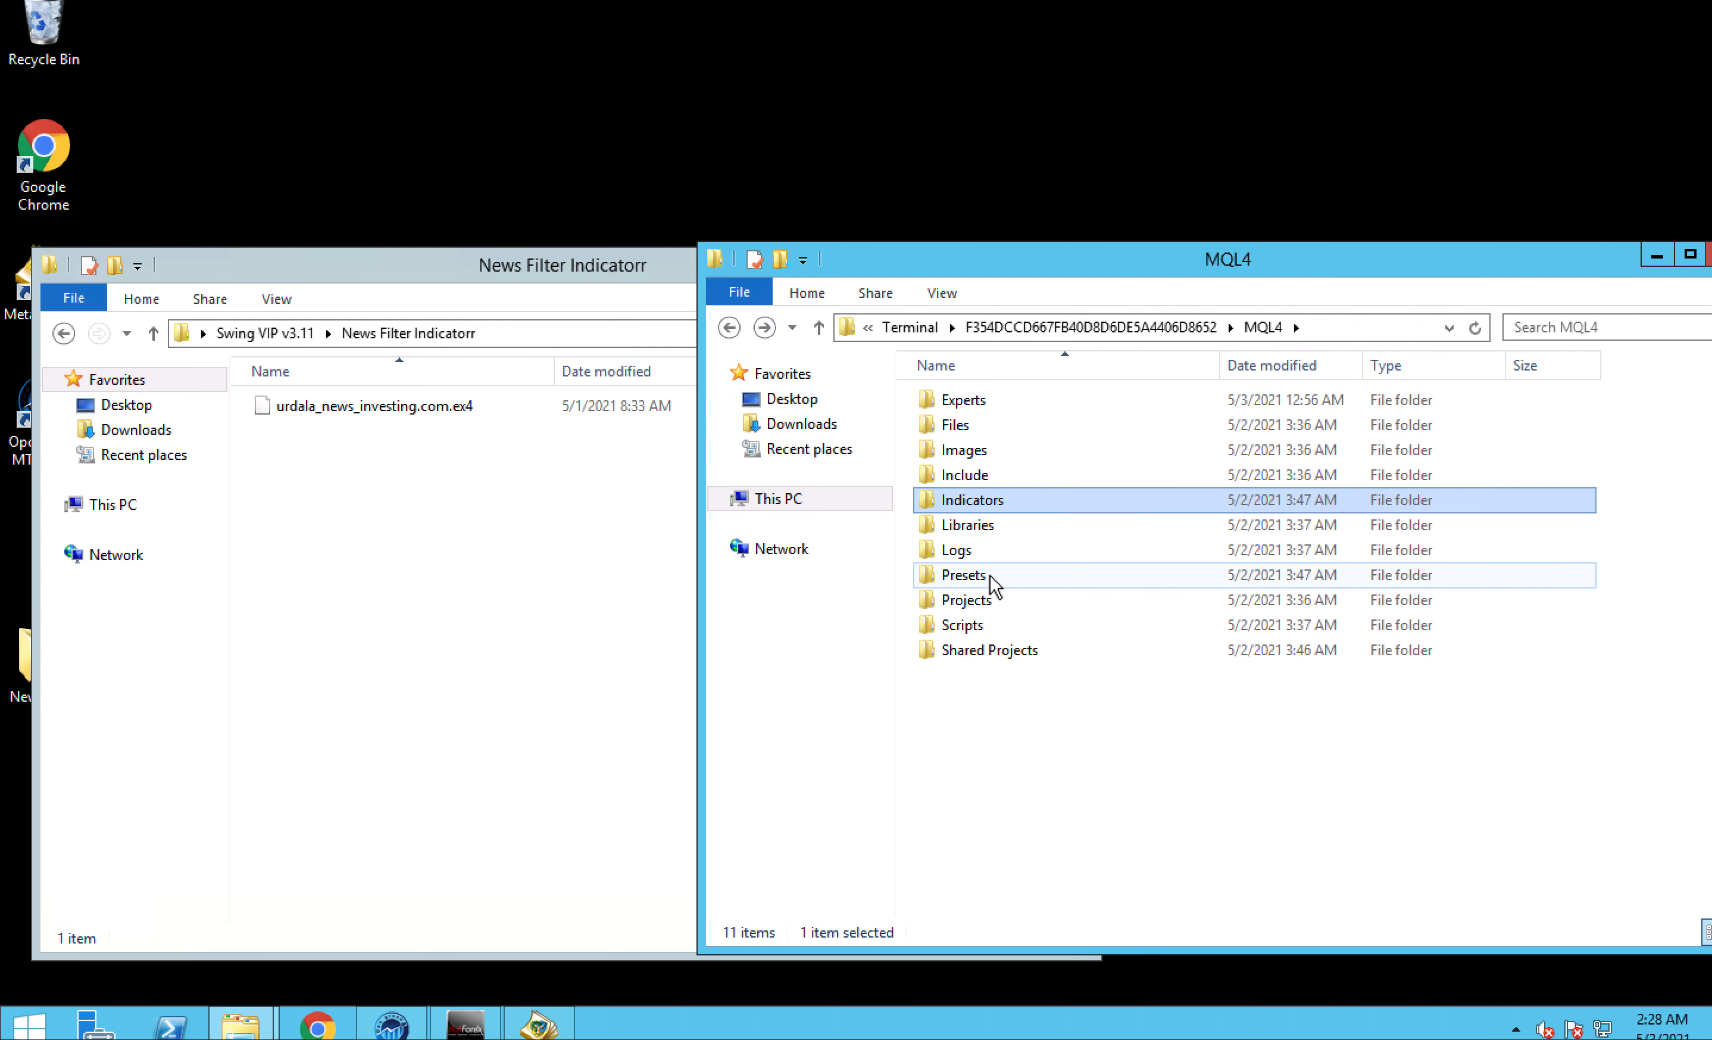
double_click(966, 575)
click(497, 565)
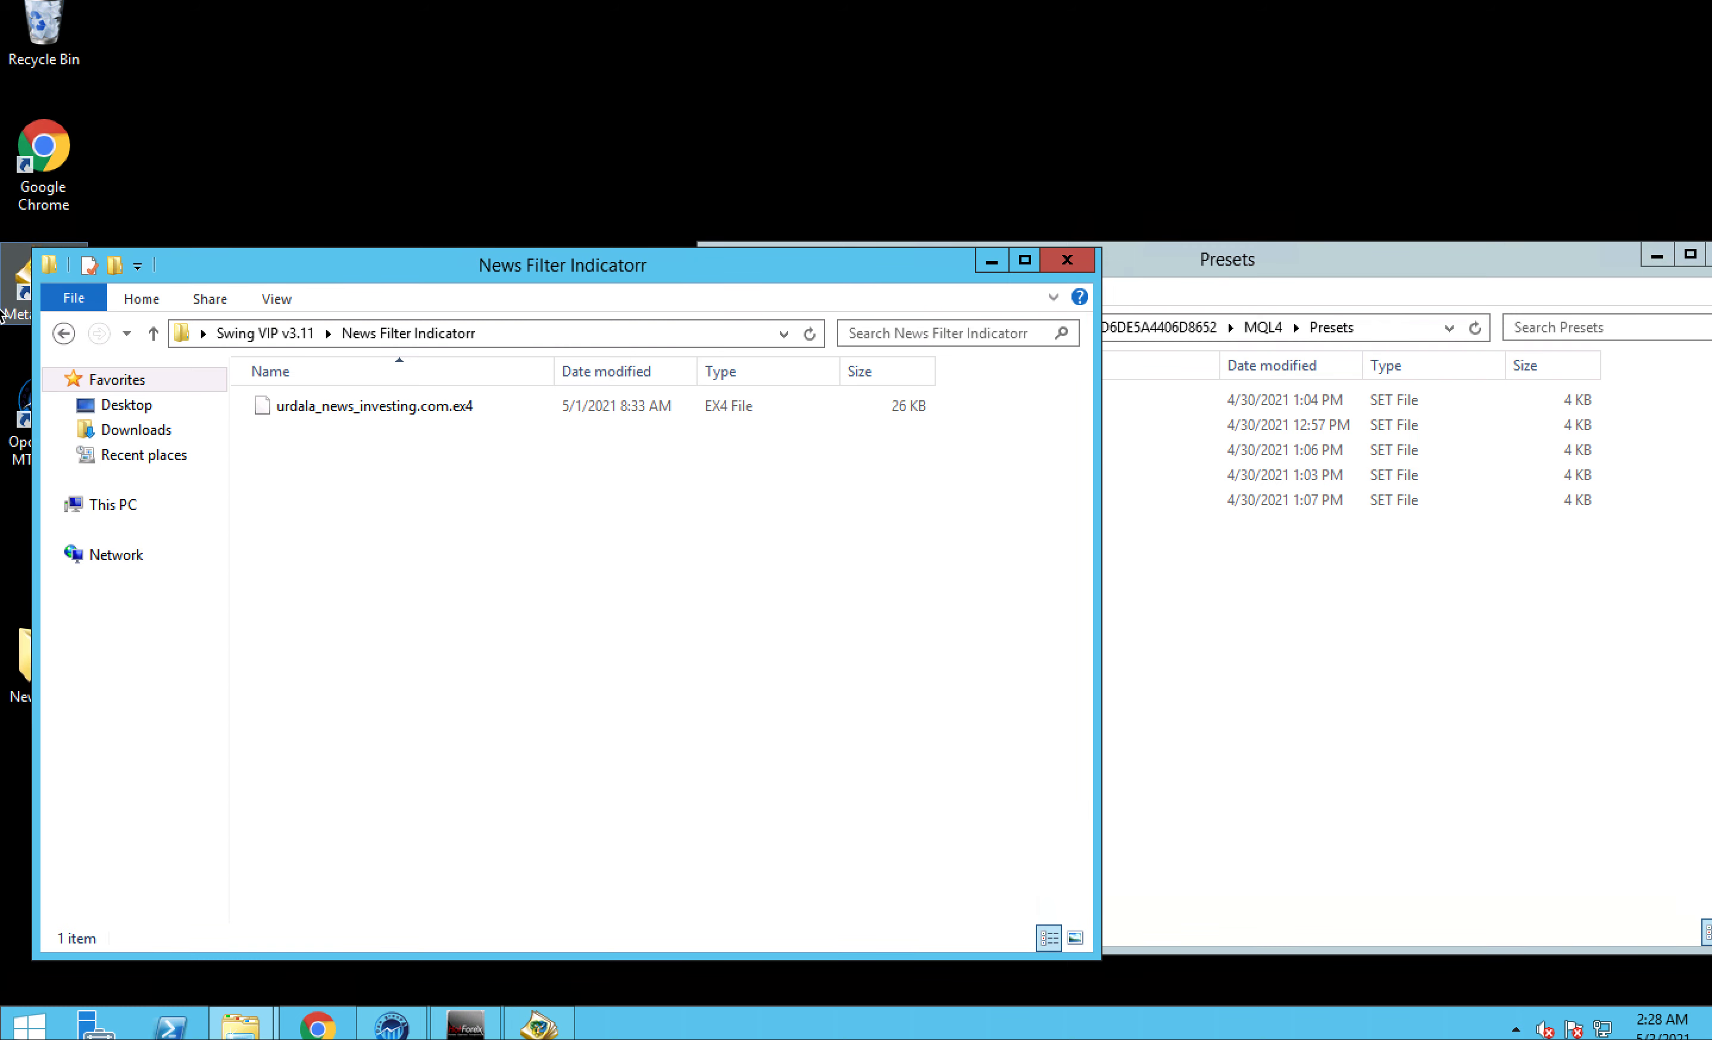
click(64, 333)
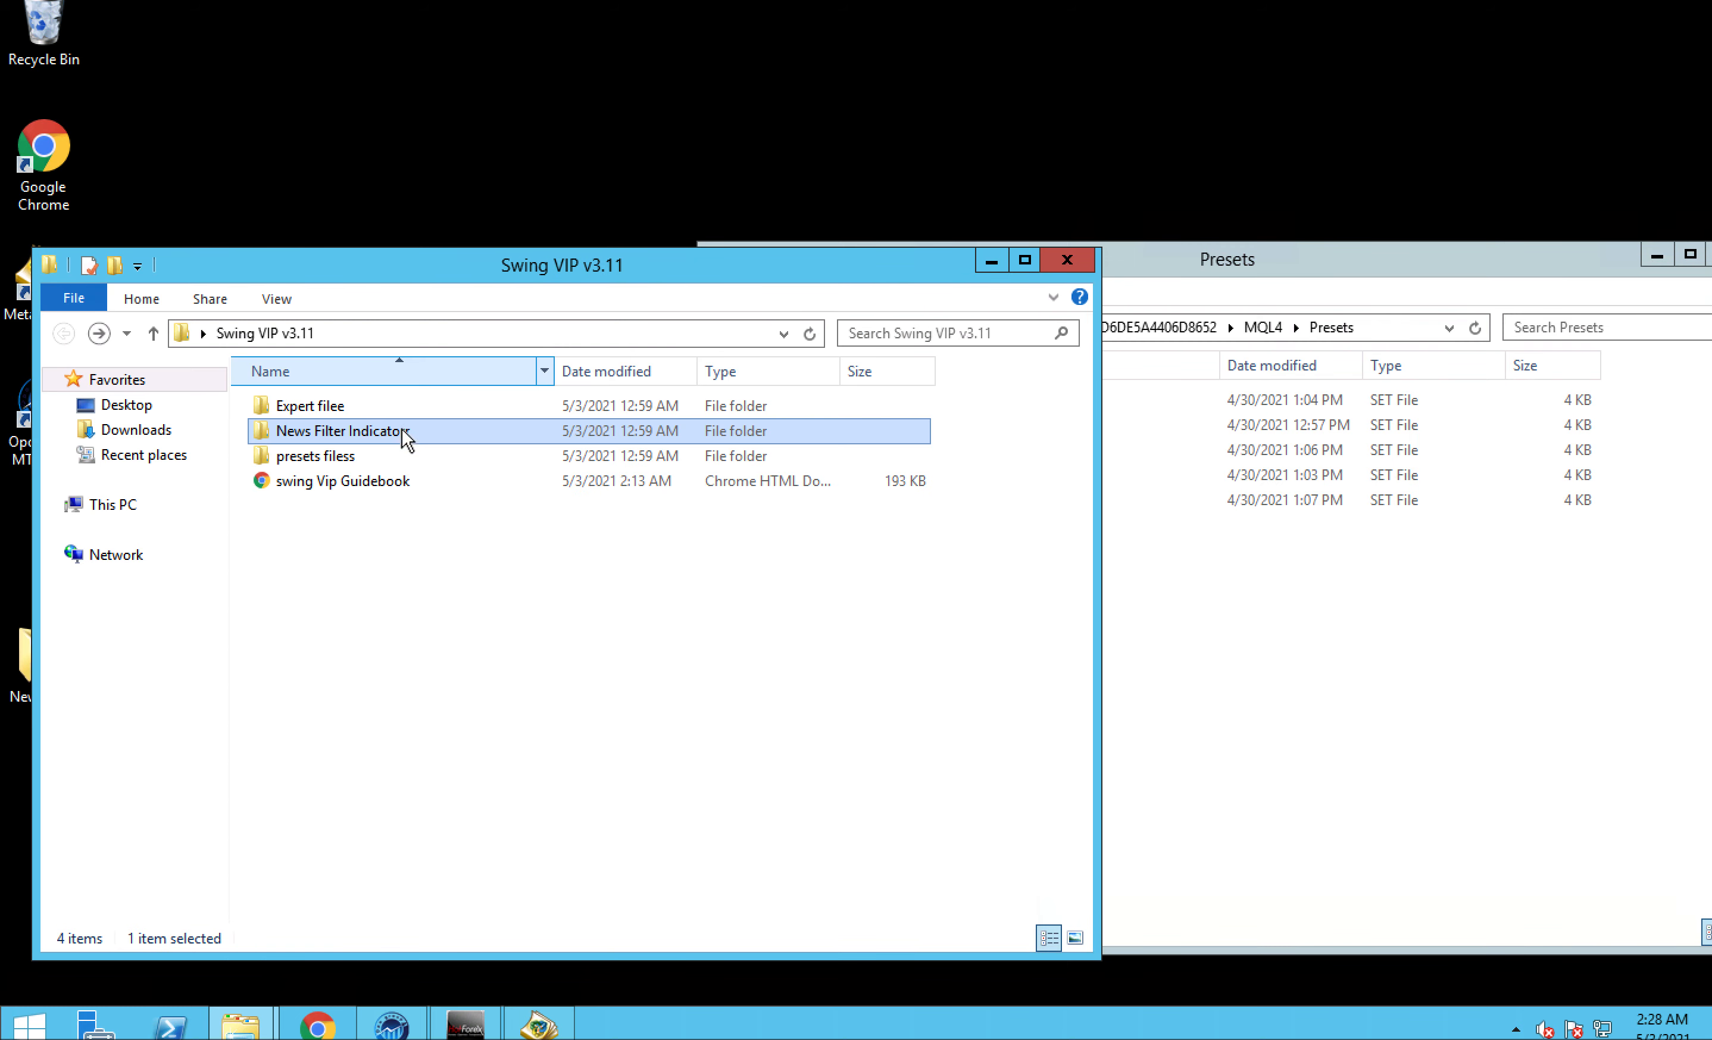
double_click(371, 457)
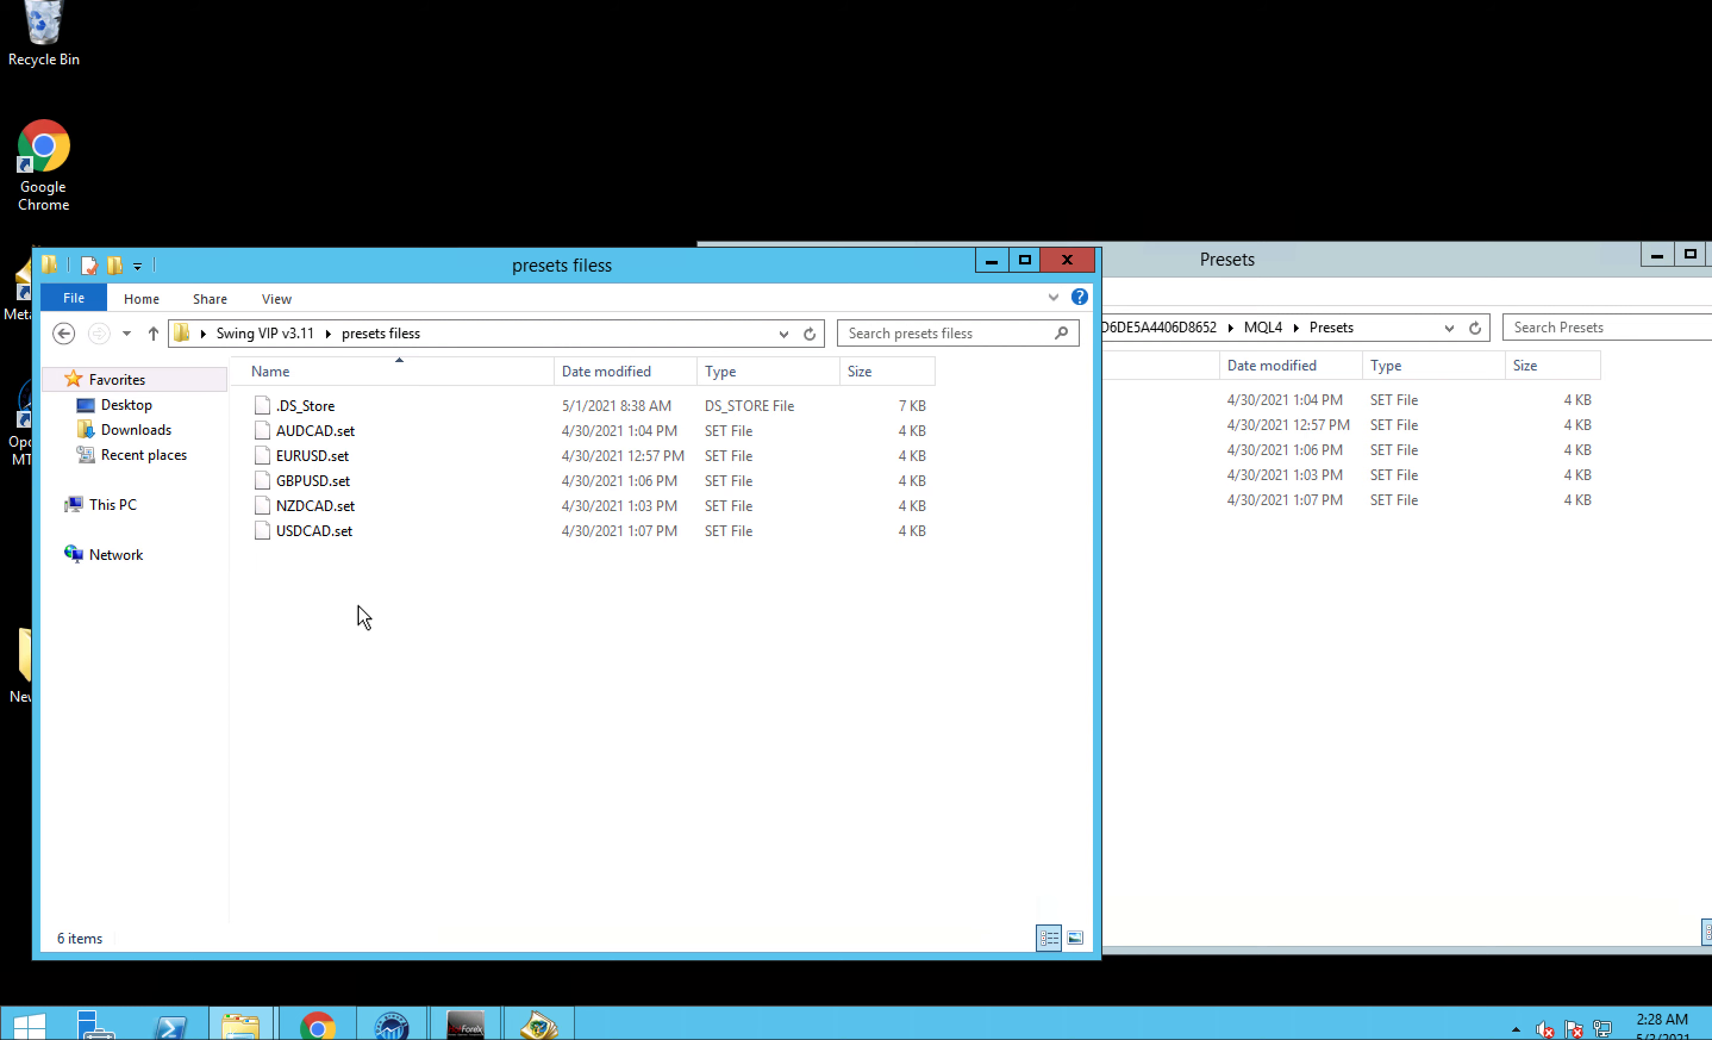
drag(350, 595, 388, 432)
click(1029, 585)
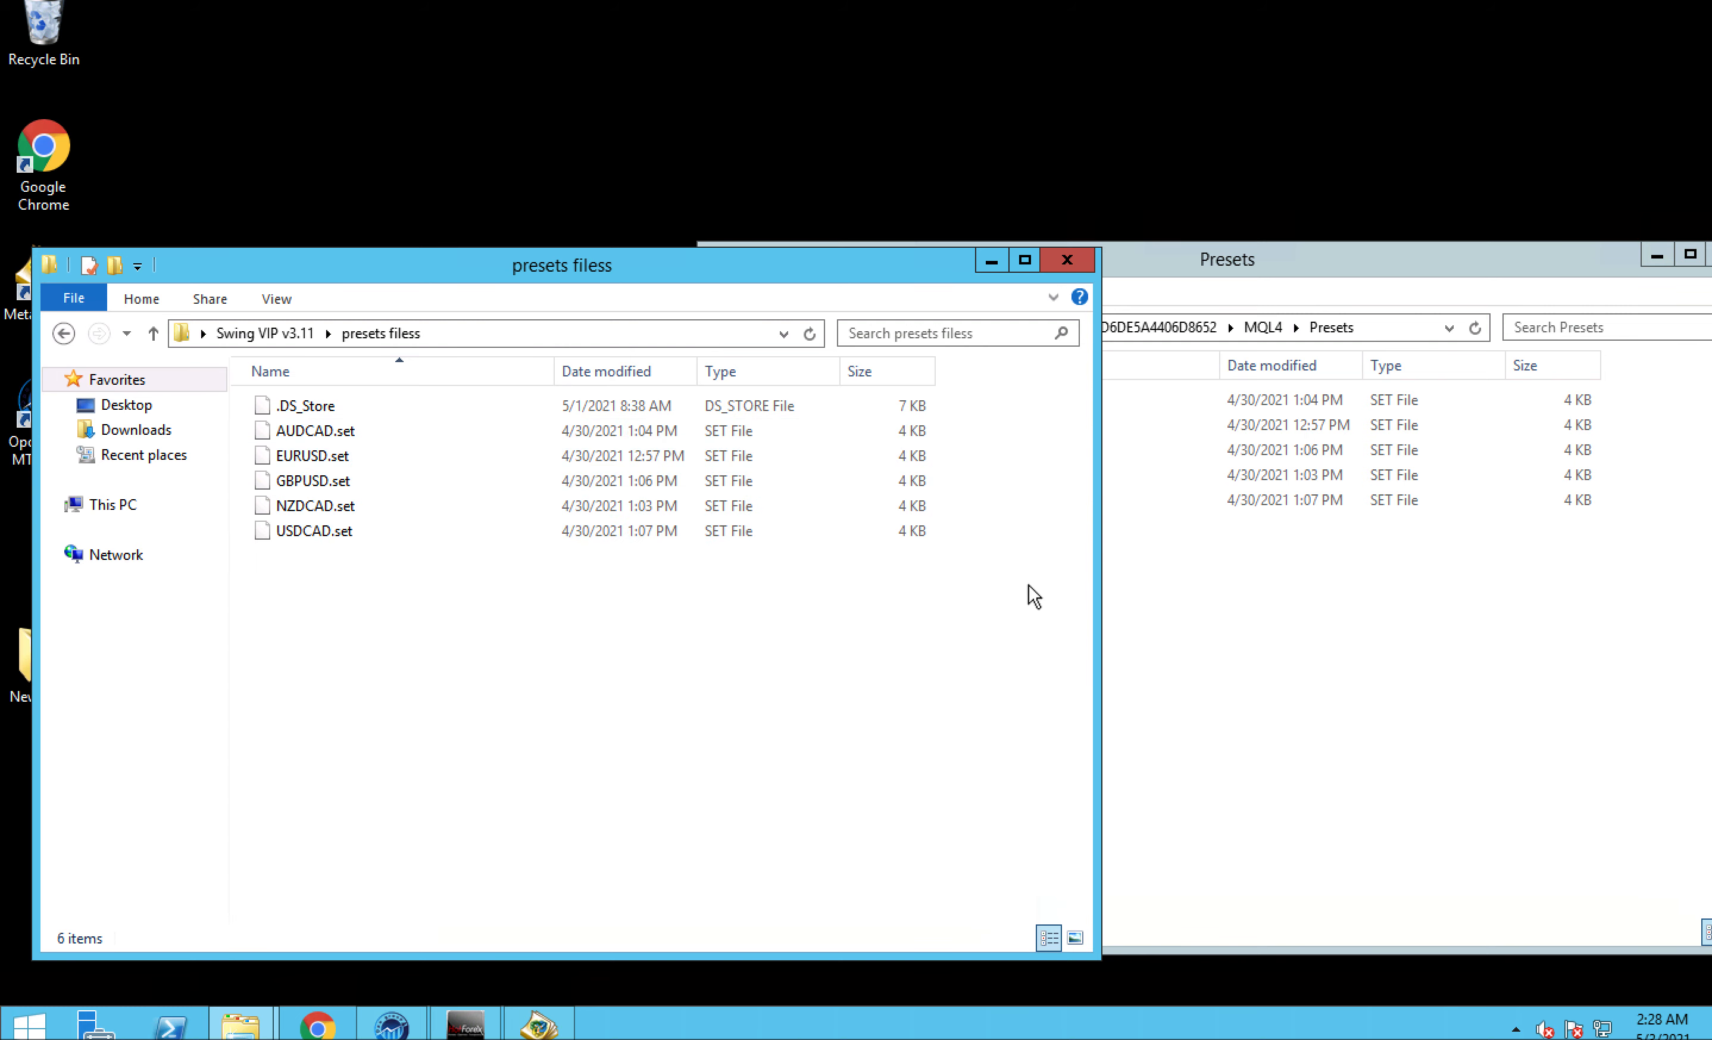
click(1375, 626)
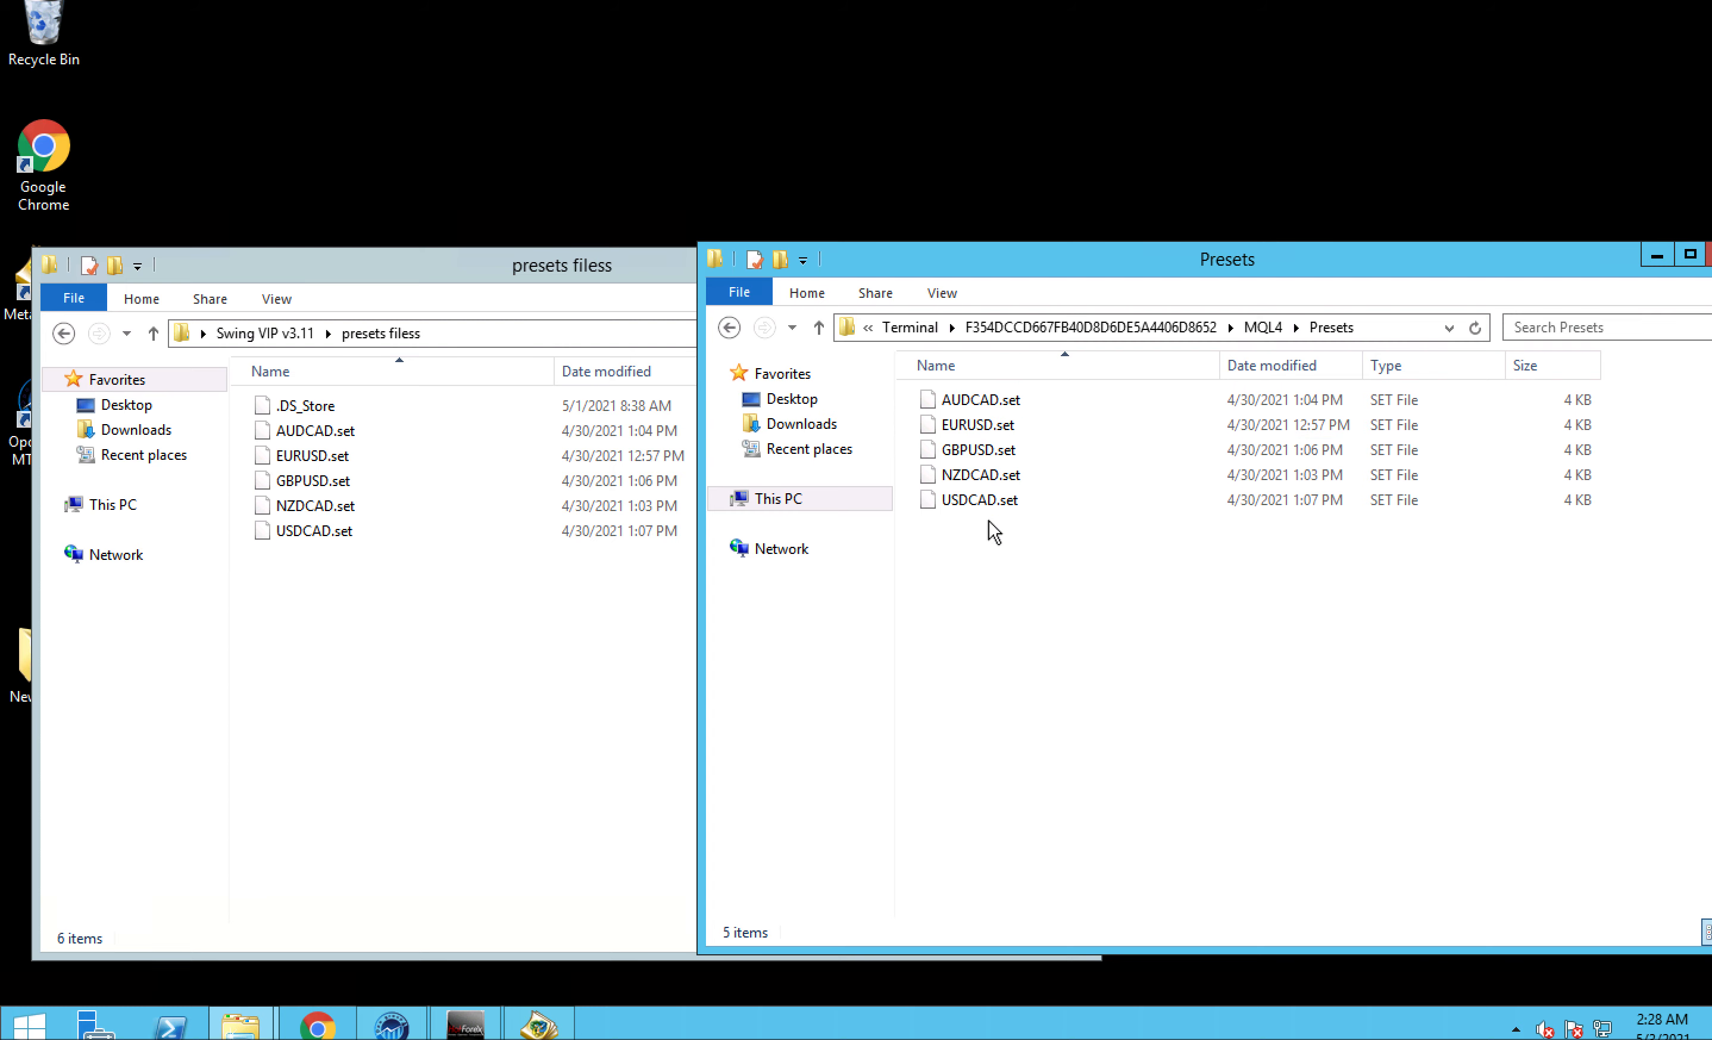
- Close both folder windows and exit MetaEditor
drag(1439, 259, 1259, 256)
click(1575, 259)
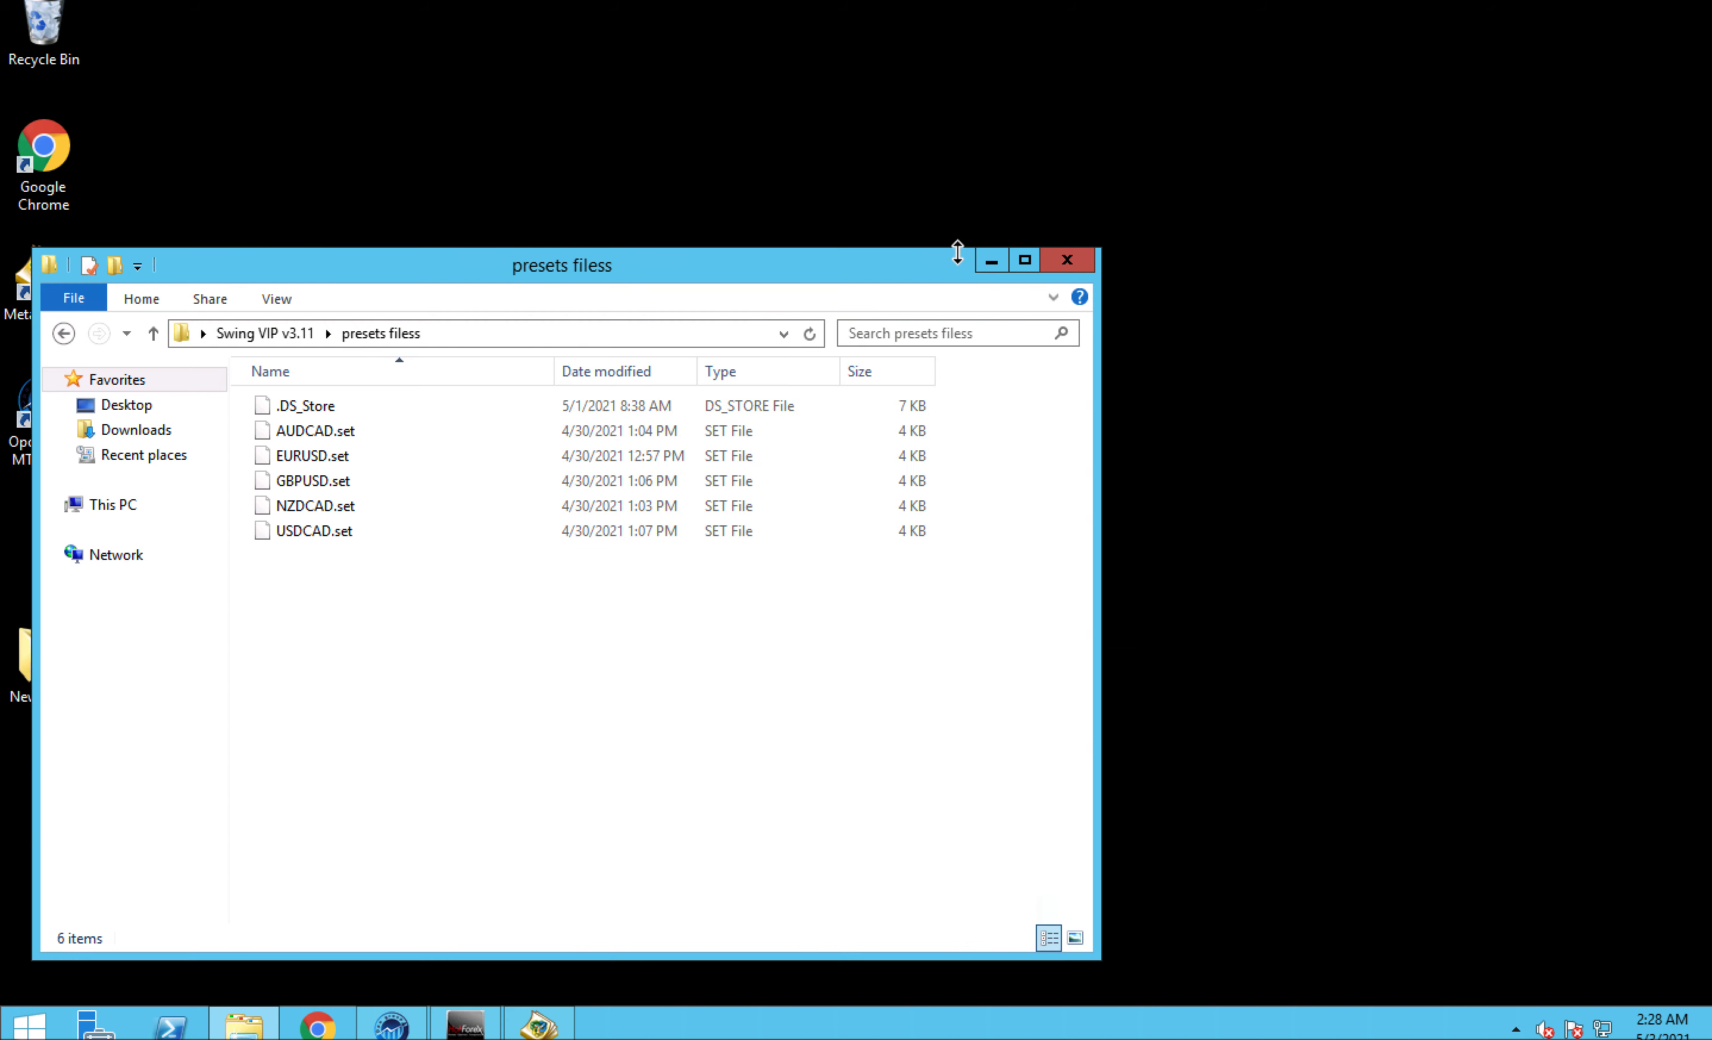
click(1055, 264)
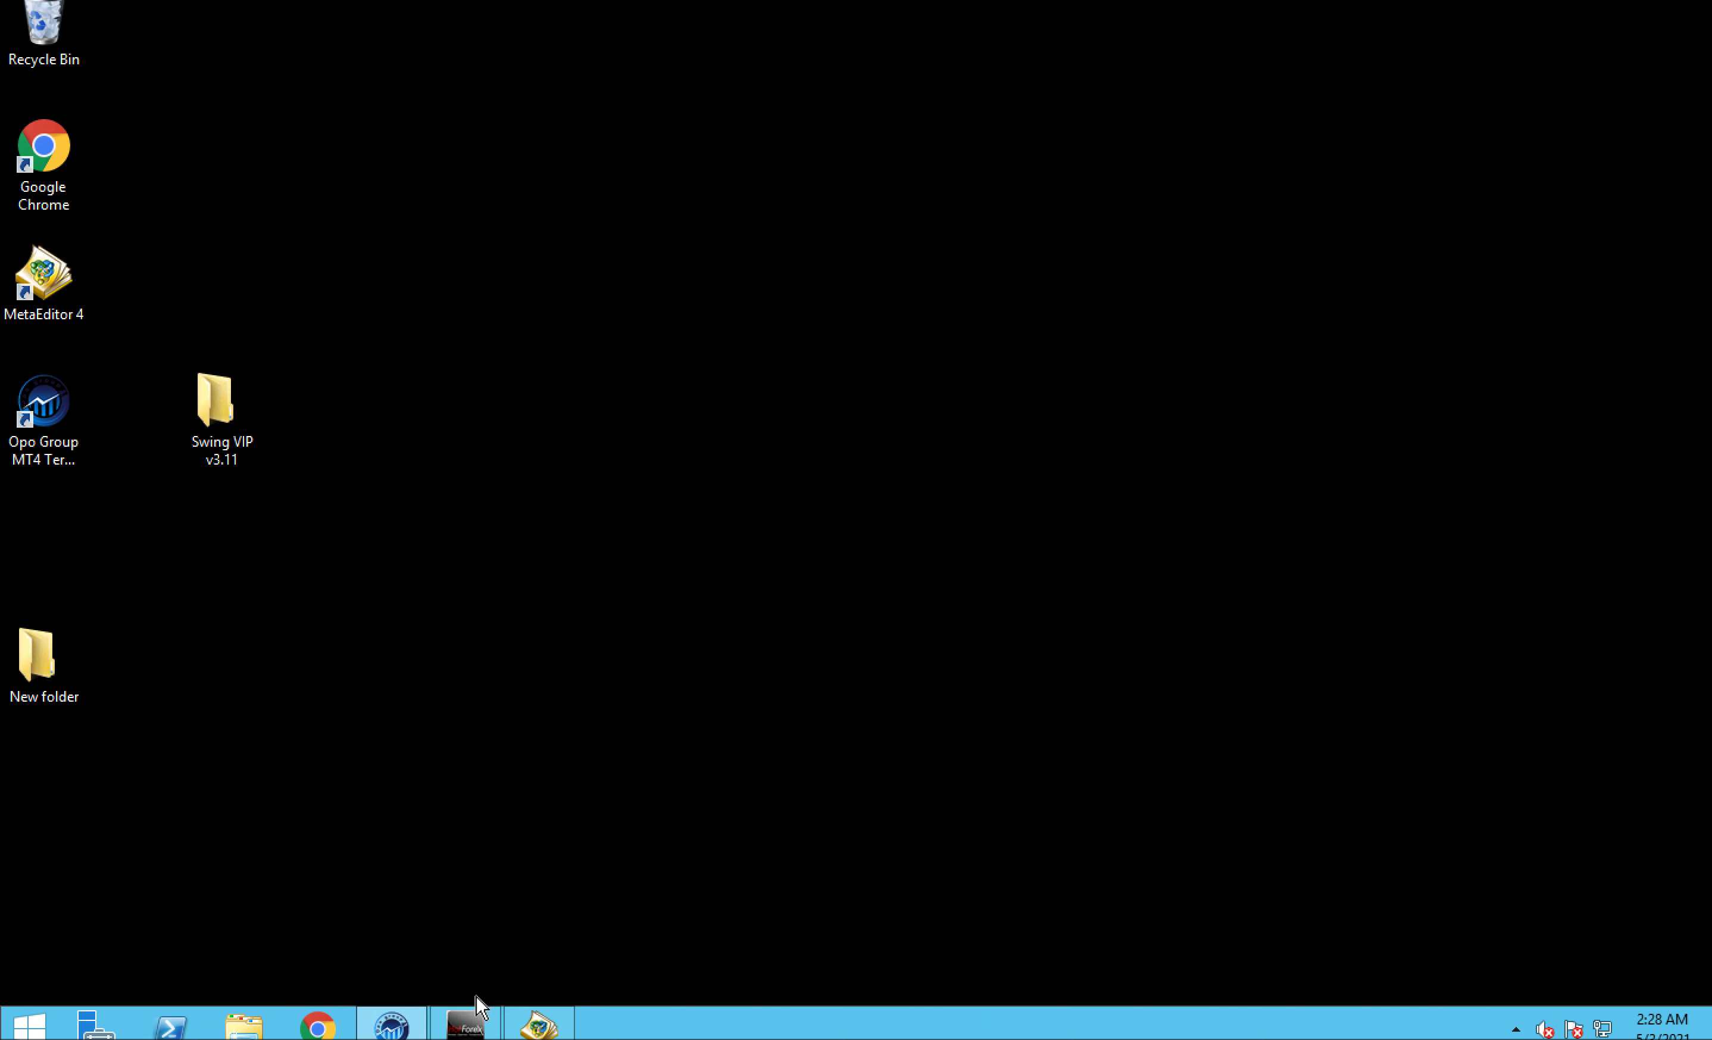
click(542, 1028)
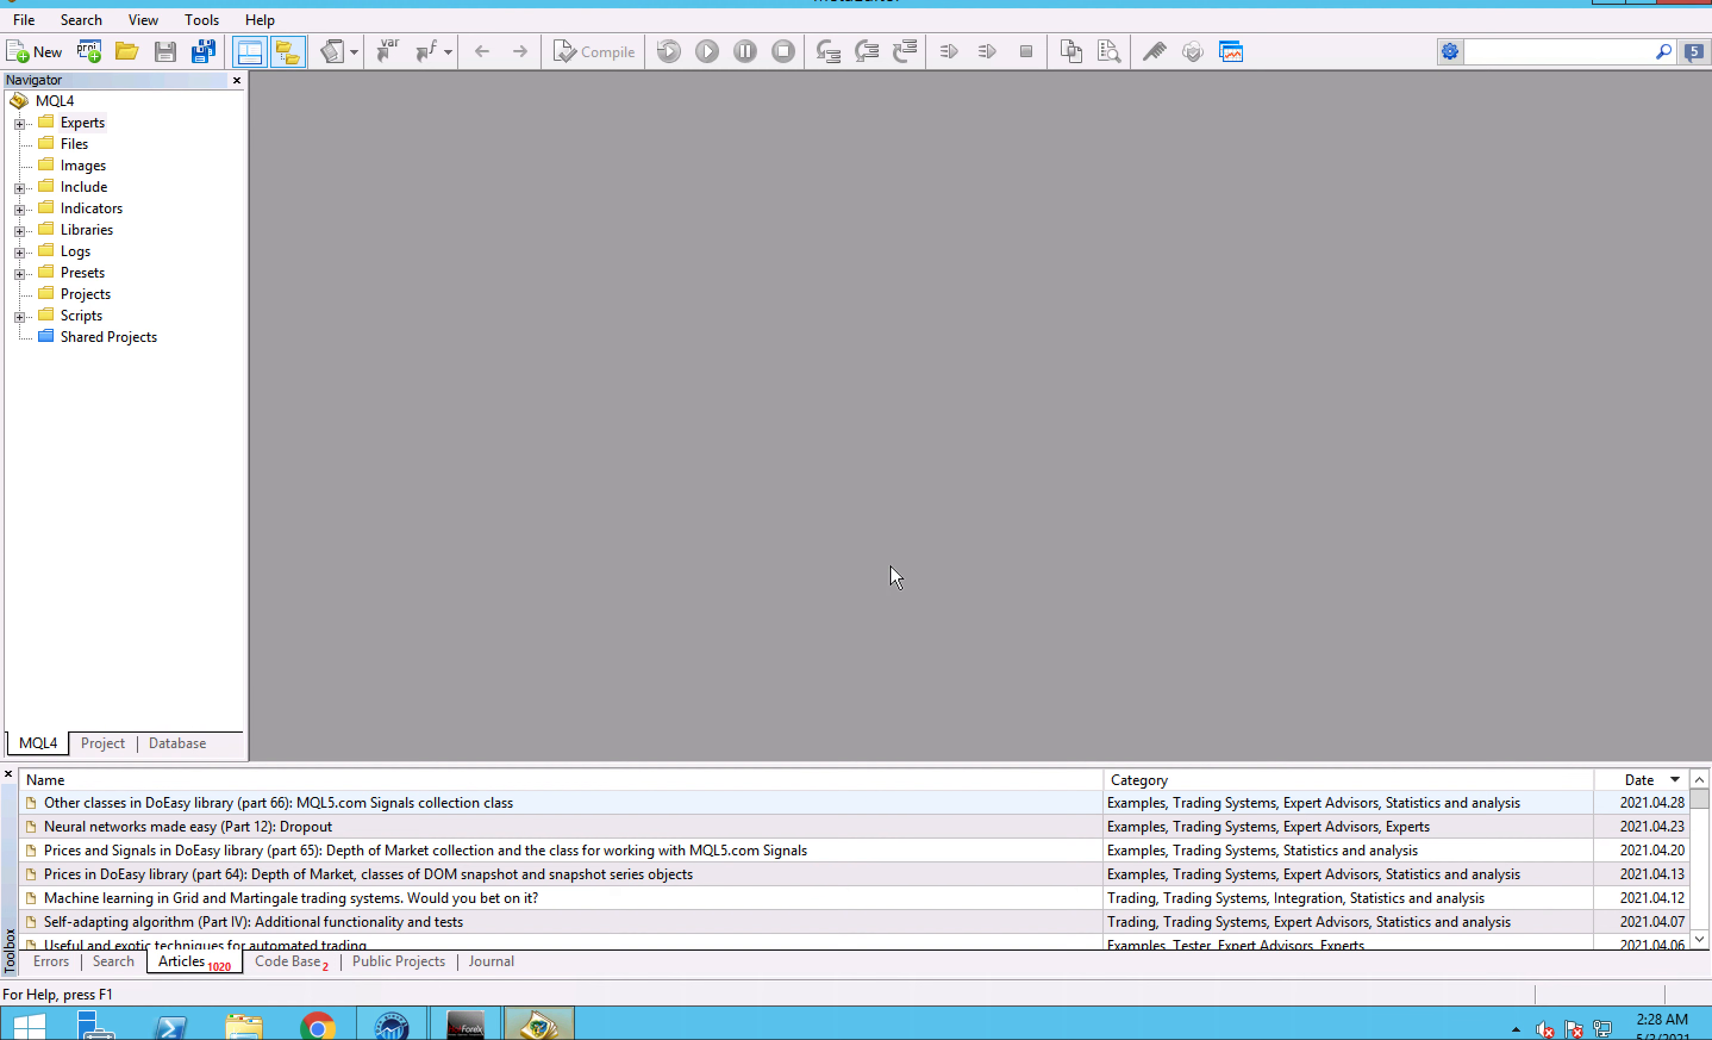
click(1693, 9)
- Return to the MT4 terminal and refresh the Expert Advisors group in the Navigator
click(466, 1025)
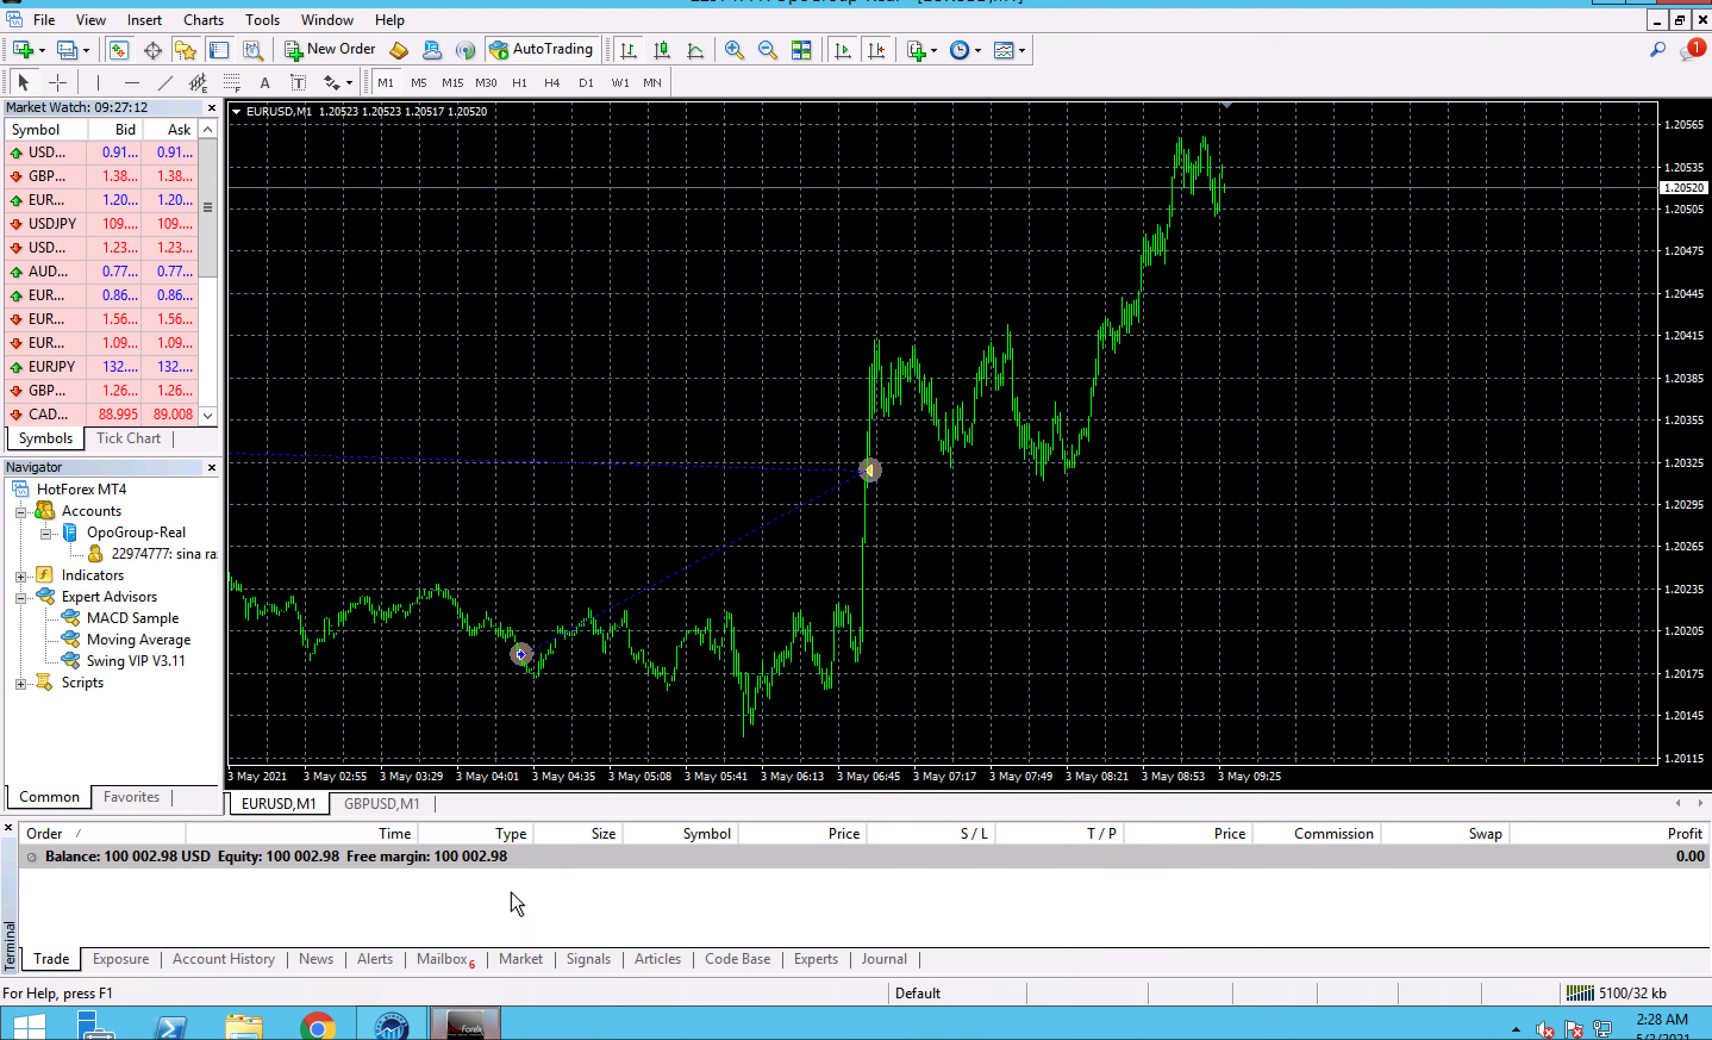
right_click(119, 602)
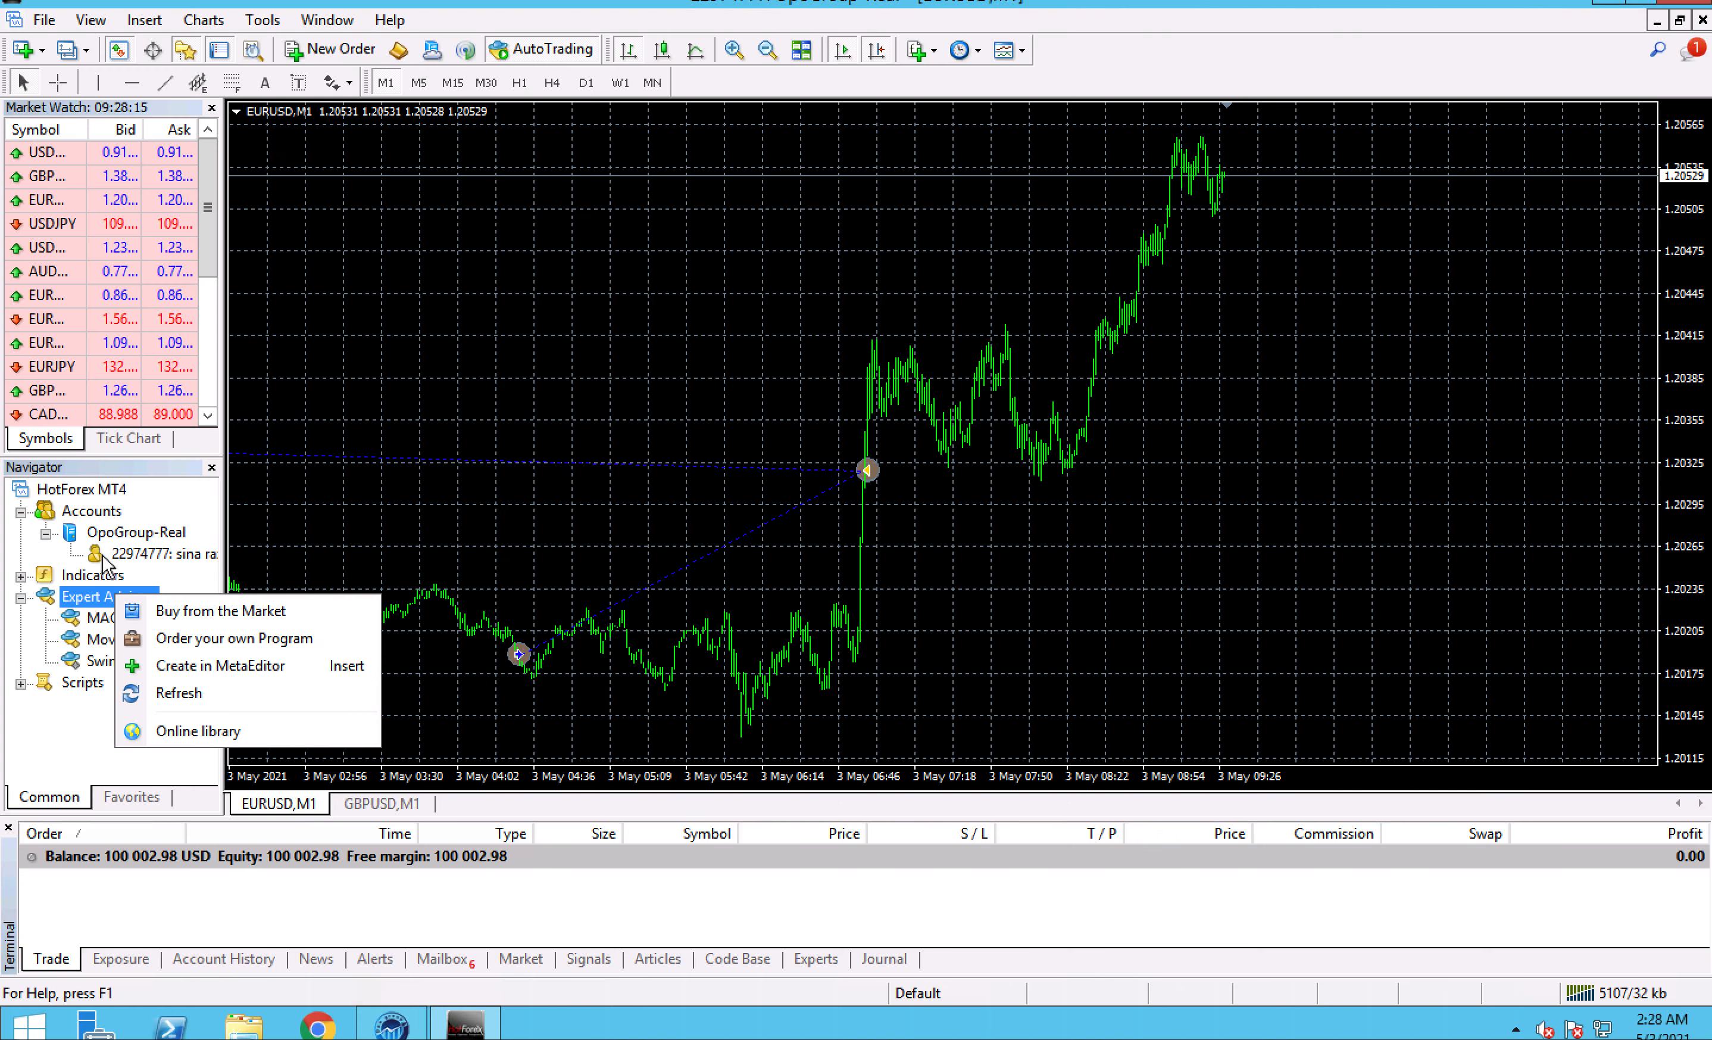
click(143, 701)
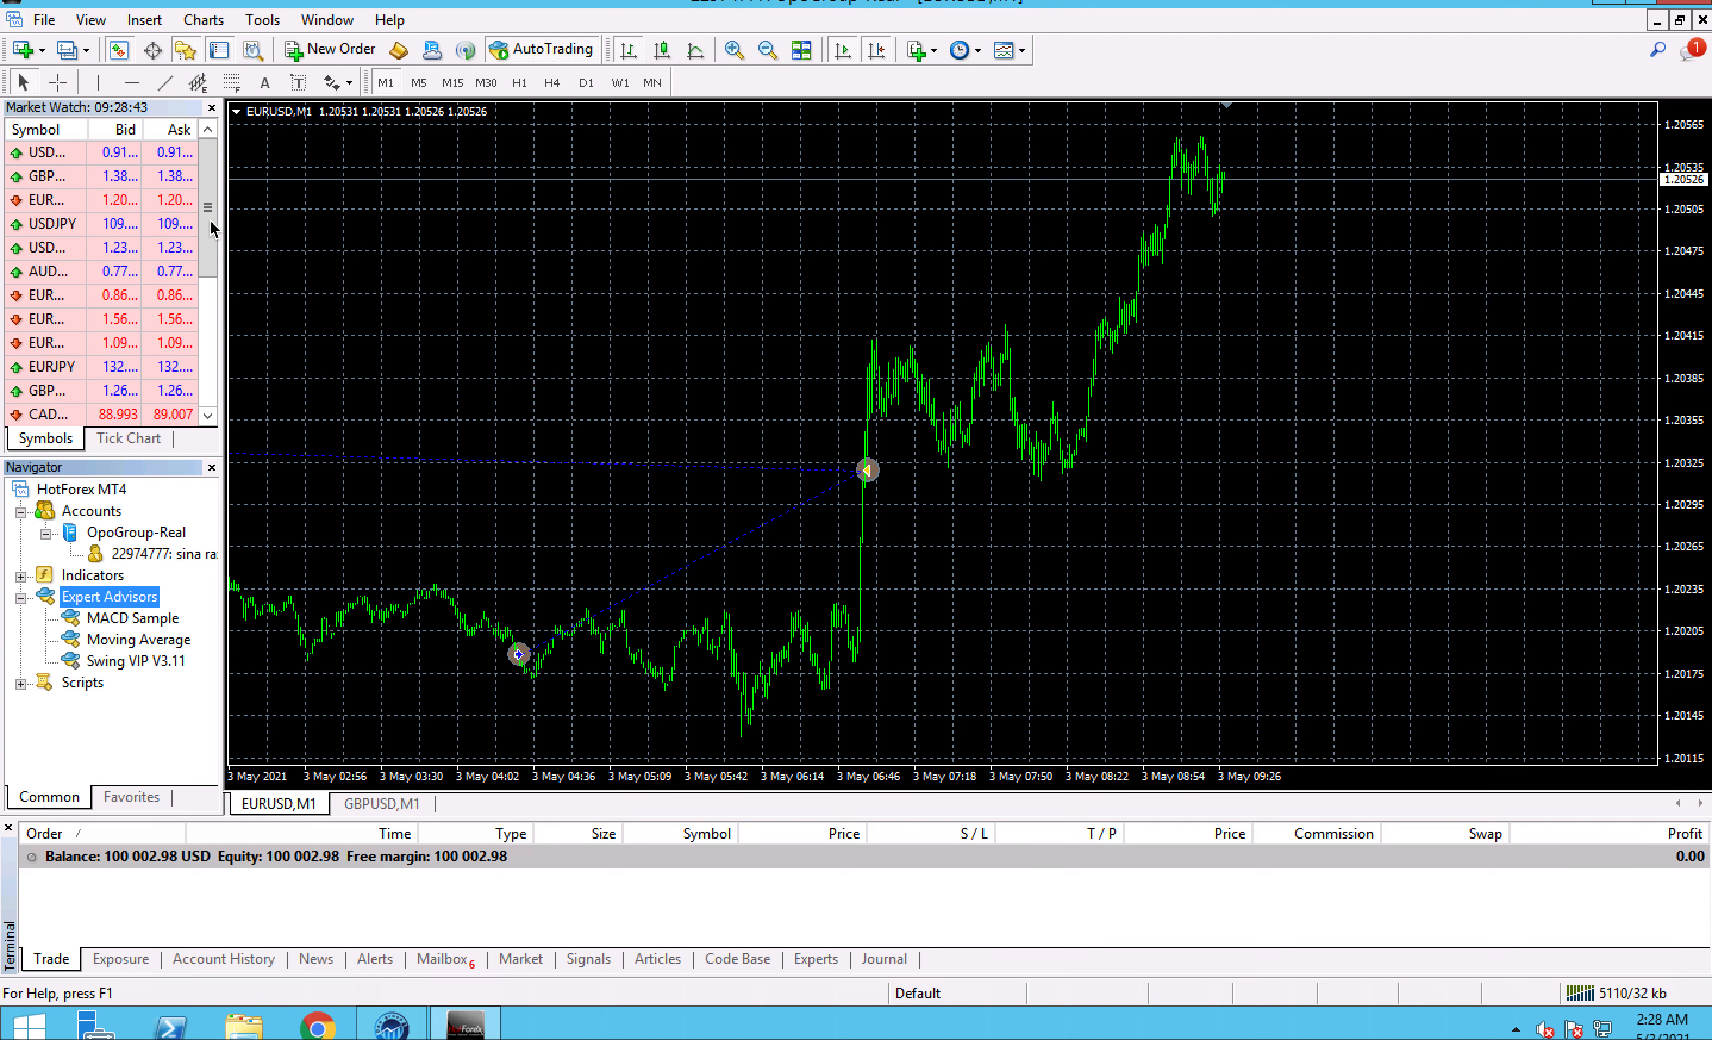
- Review the Expert Advisors settings for automated trading and DLL imports in the terminal options, and cancel the dialog
click(254, 25)
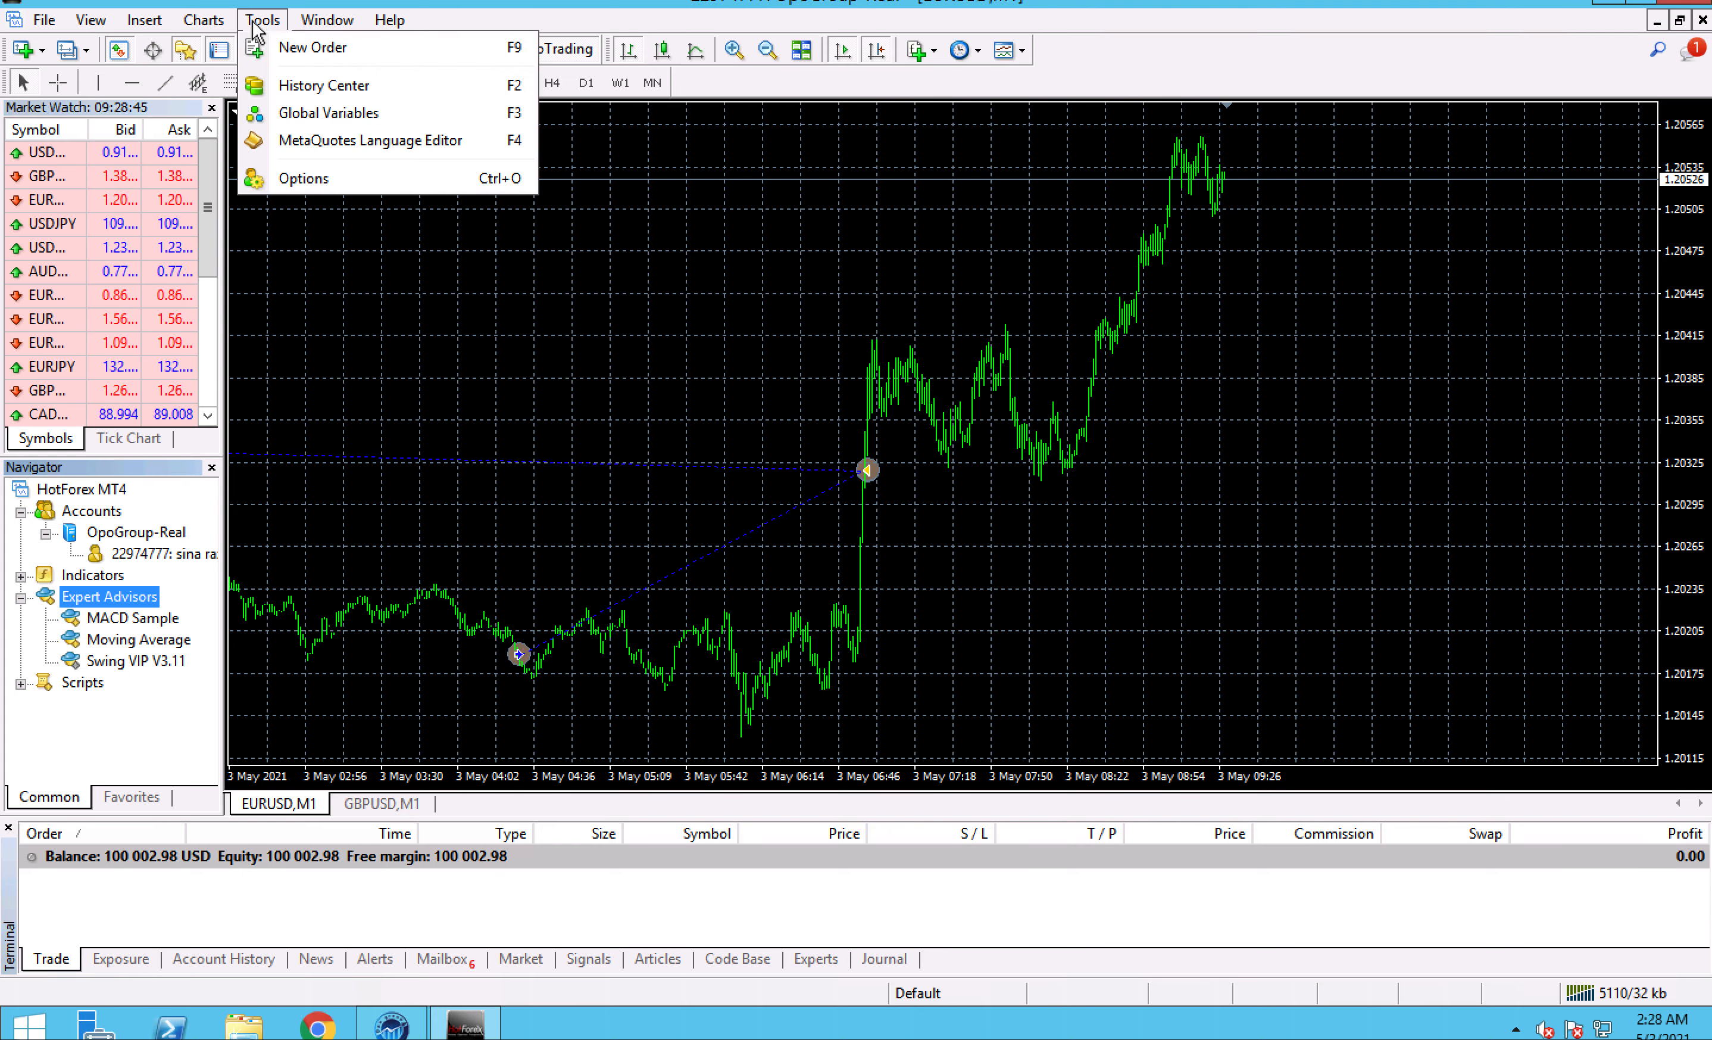
click(270, 177)
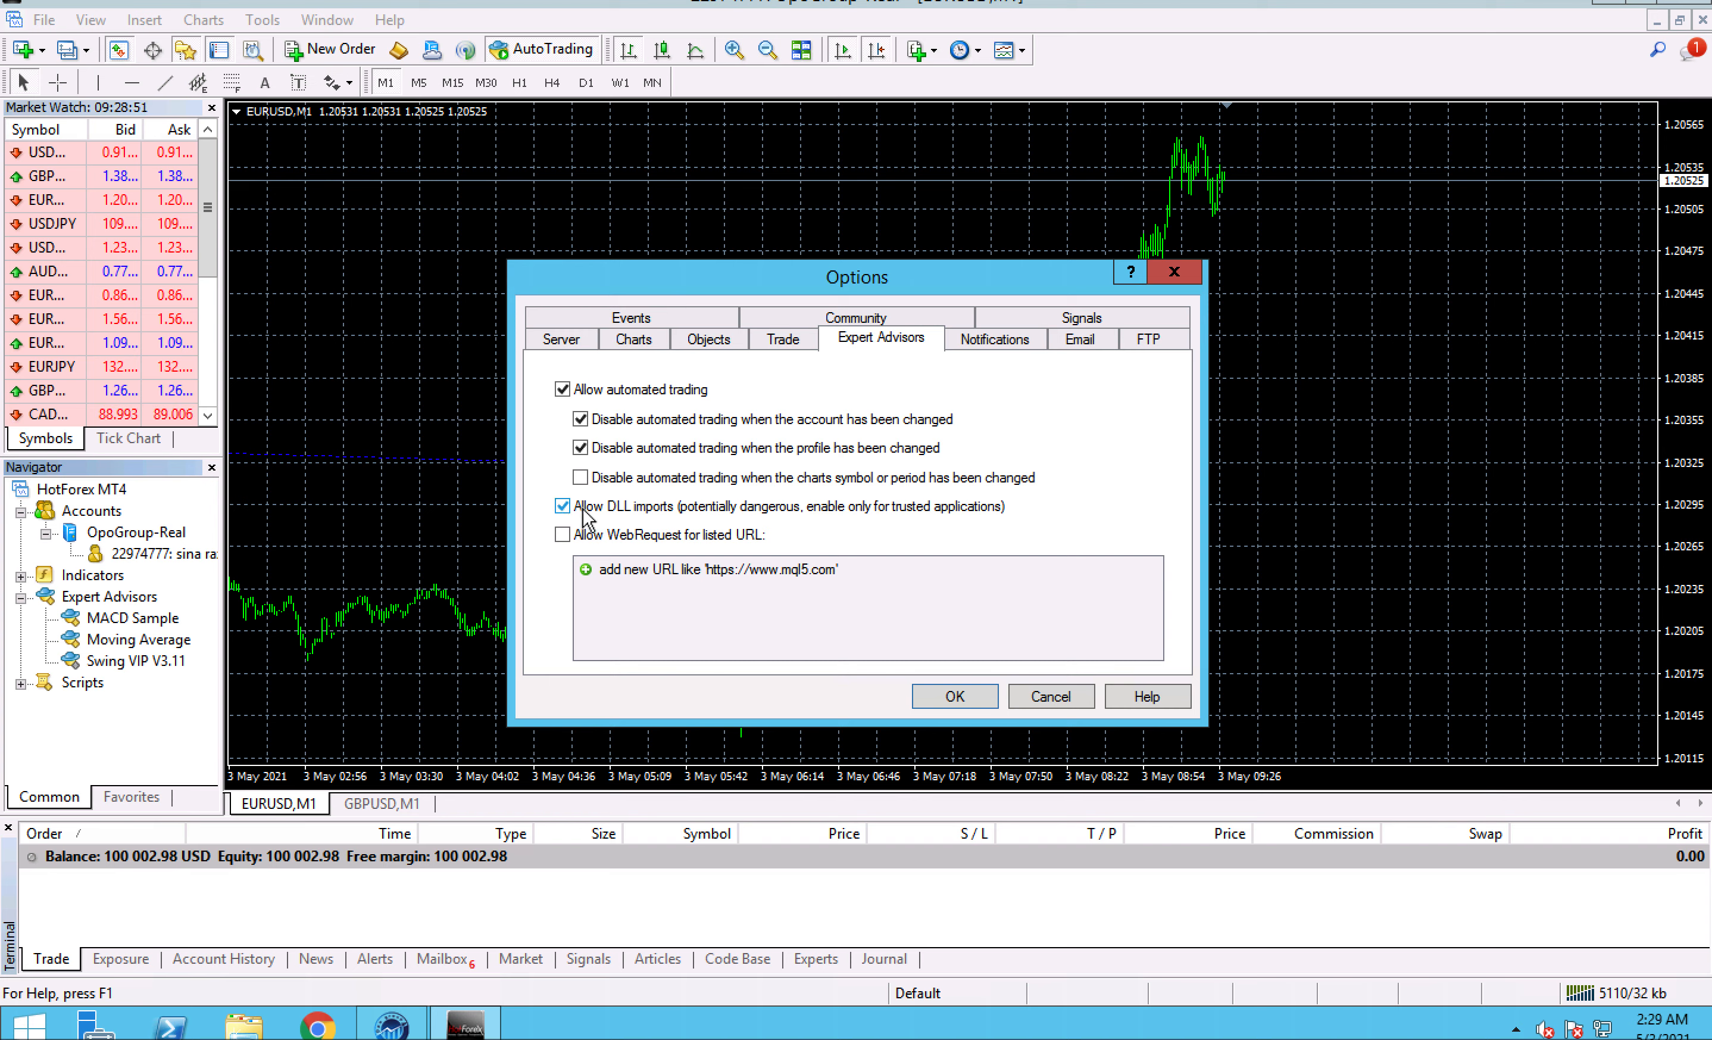
click(1028, 697)
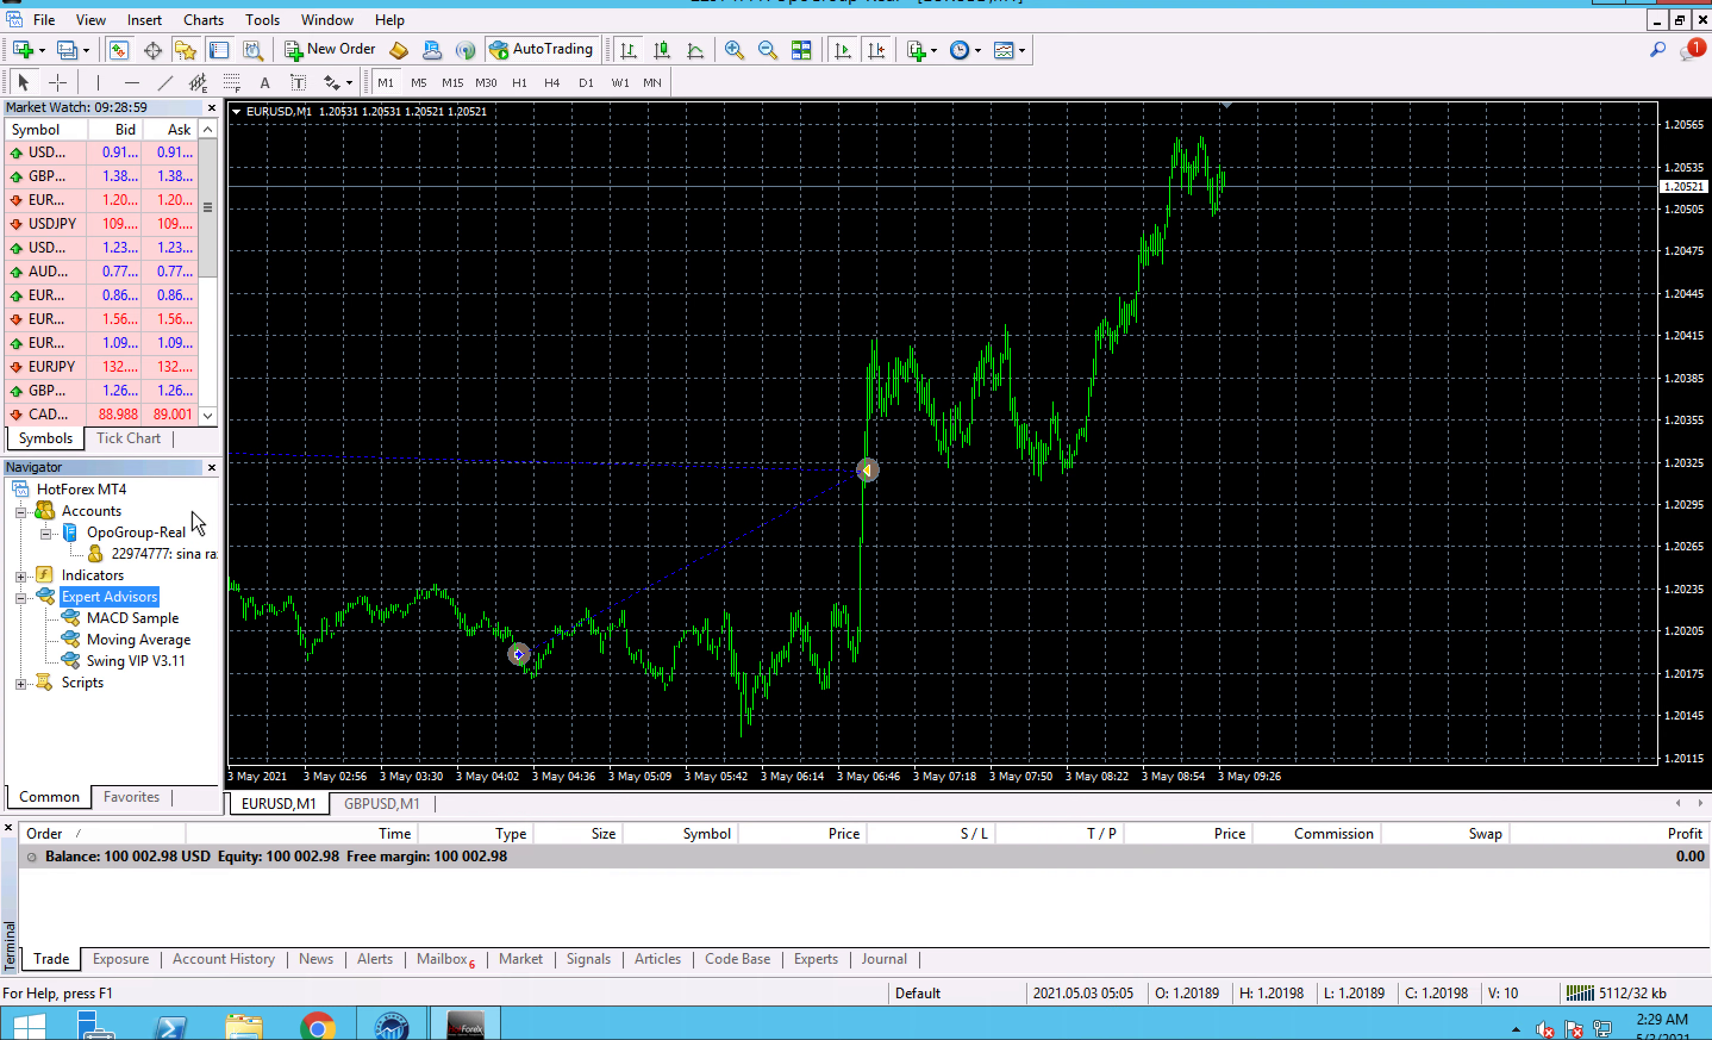
click(28, 55)
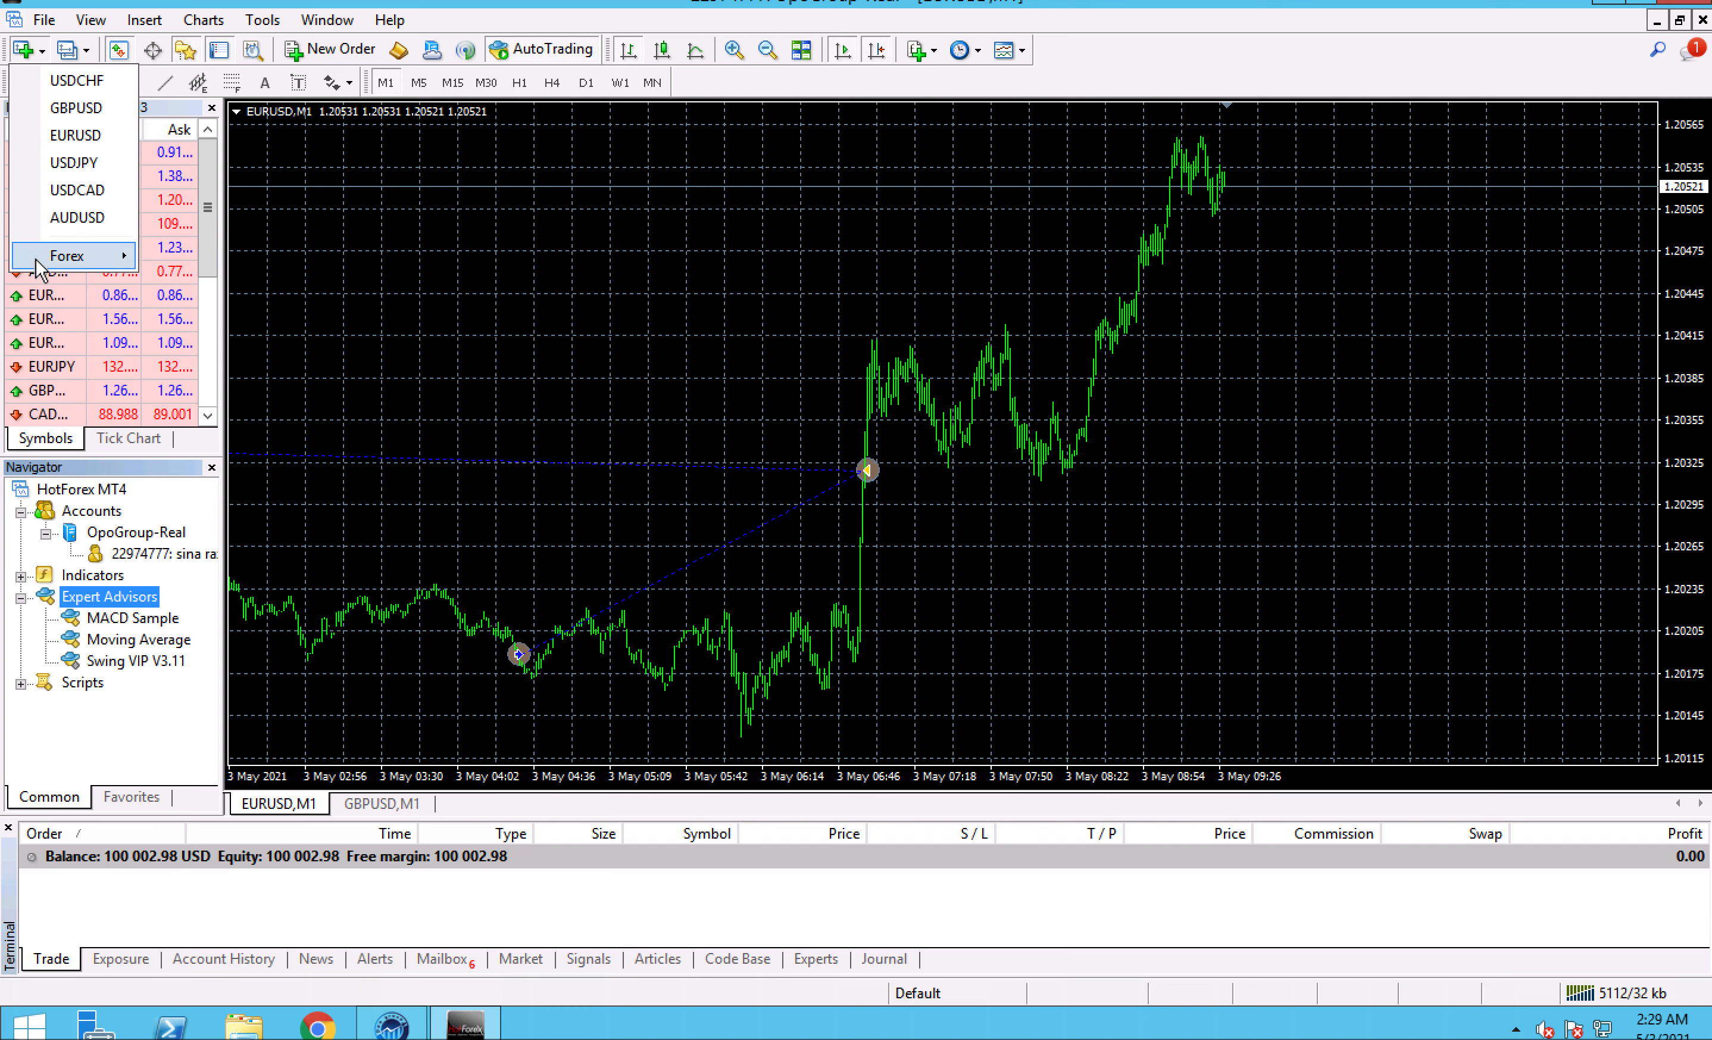
mouse_move(77, 256)
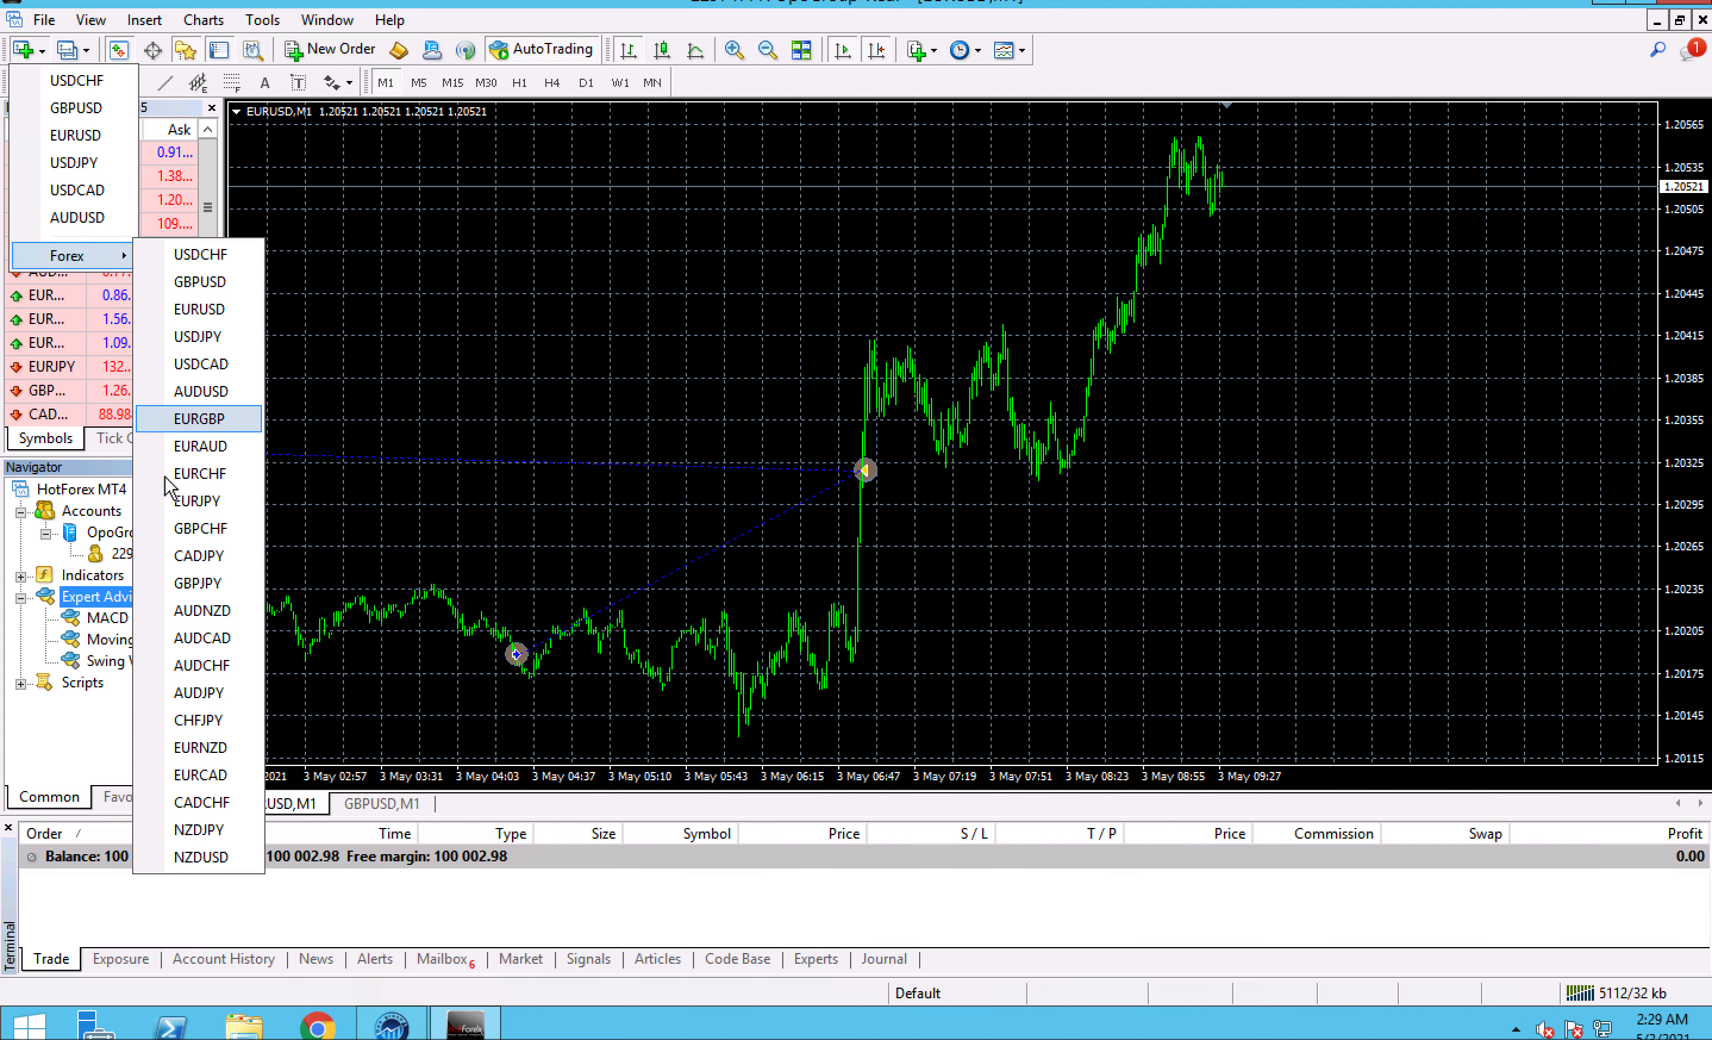
drag(467, 499, 681, 463)
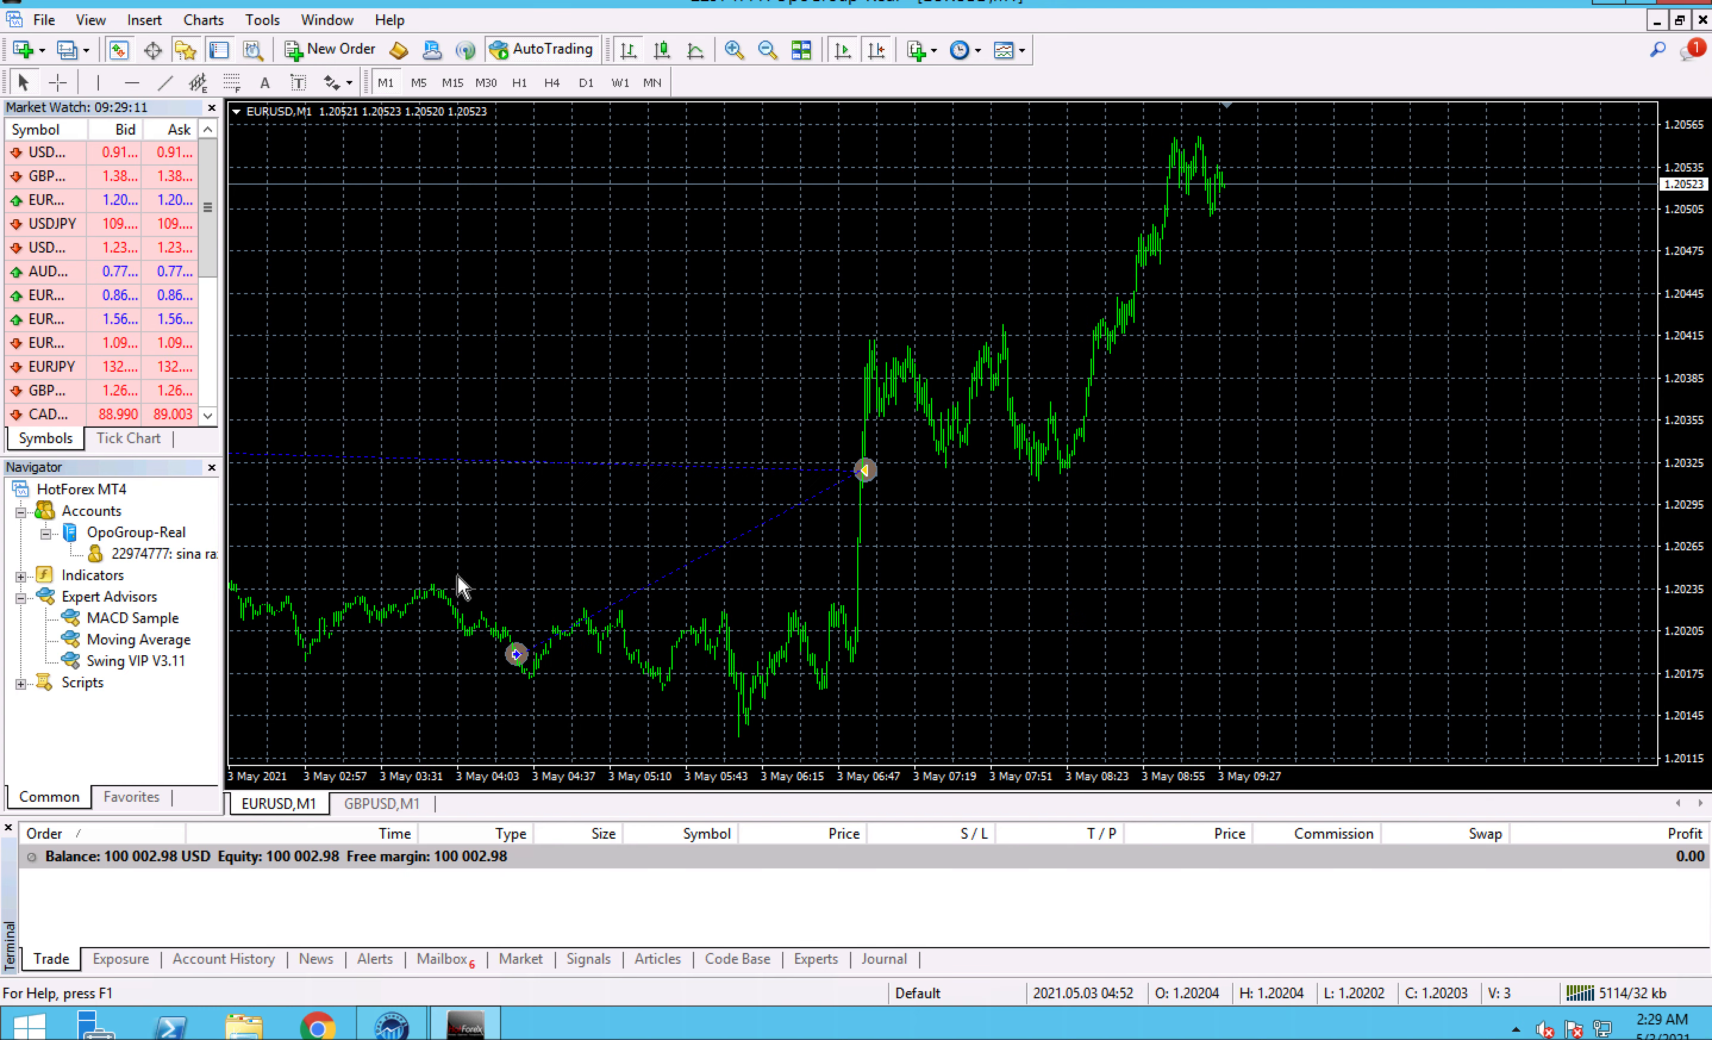
- Attach the Swing VIP V3.11 expert advisor to the EURUSD M1 chart and review its live trading and safety permissions
click(112, 662)
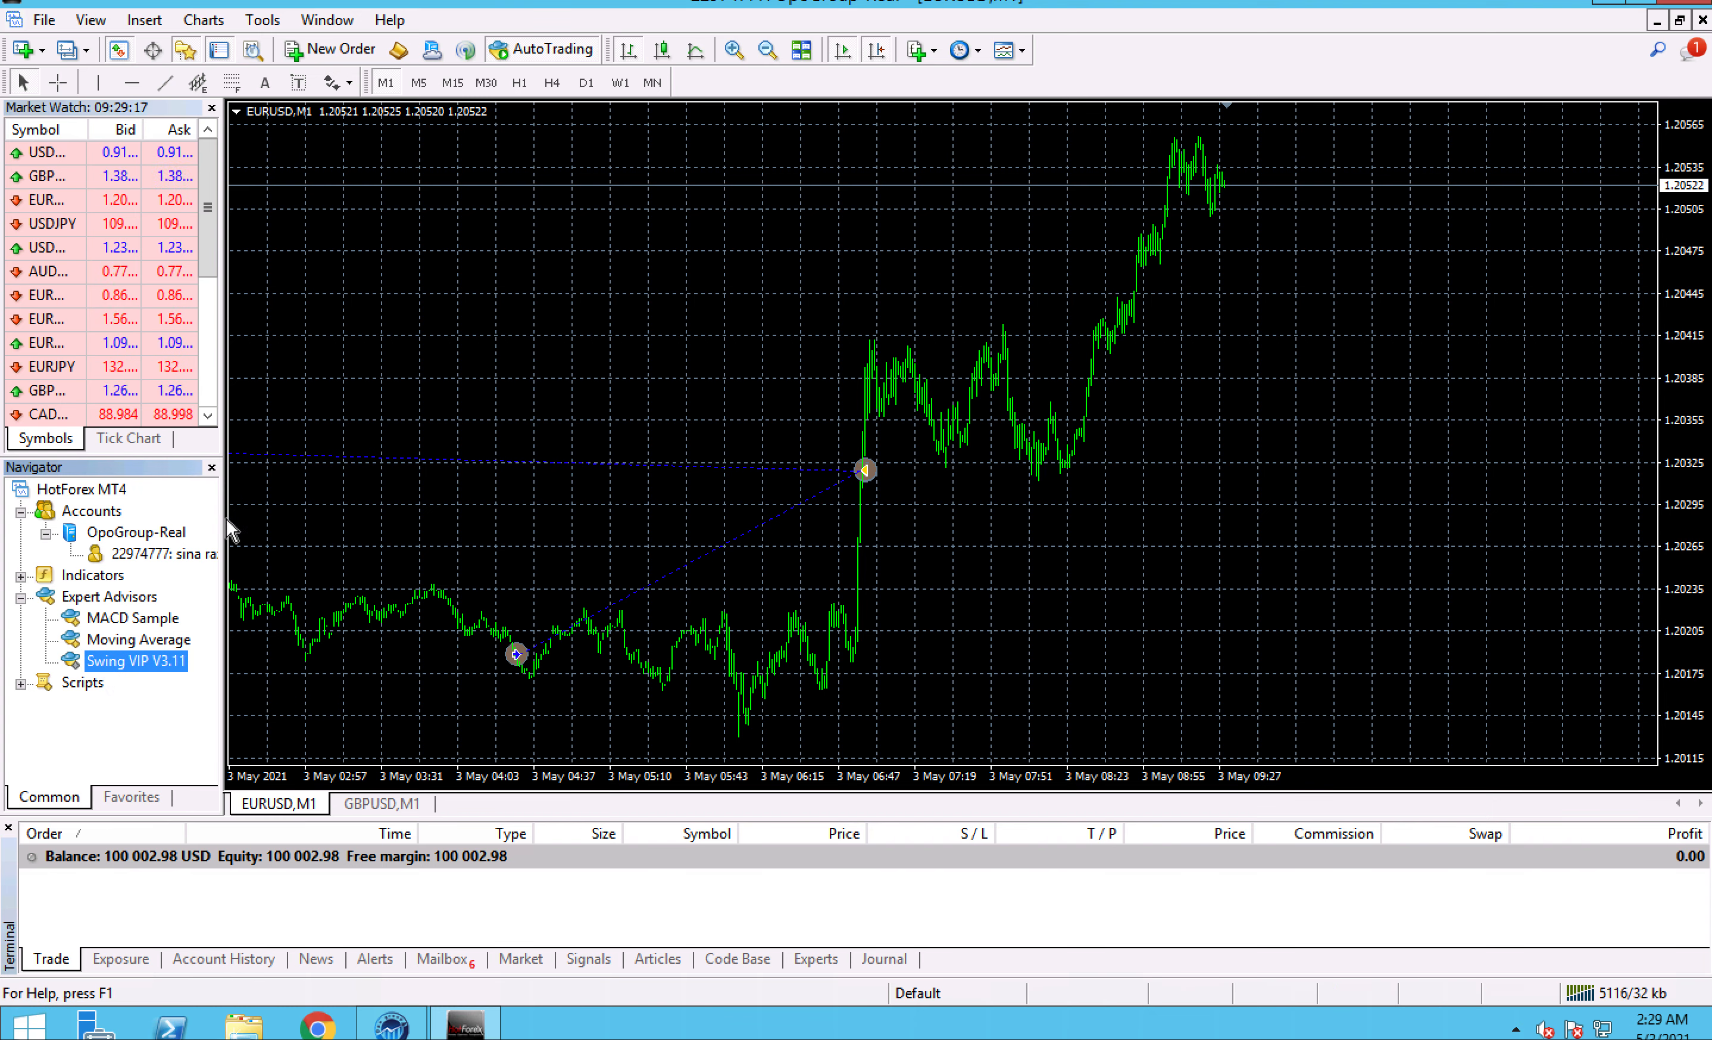
drag(274, 651, 836, 448)
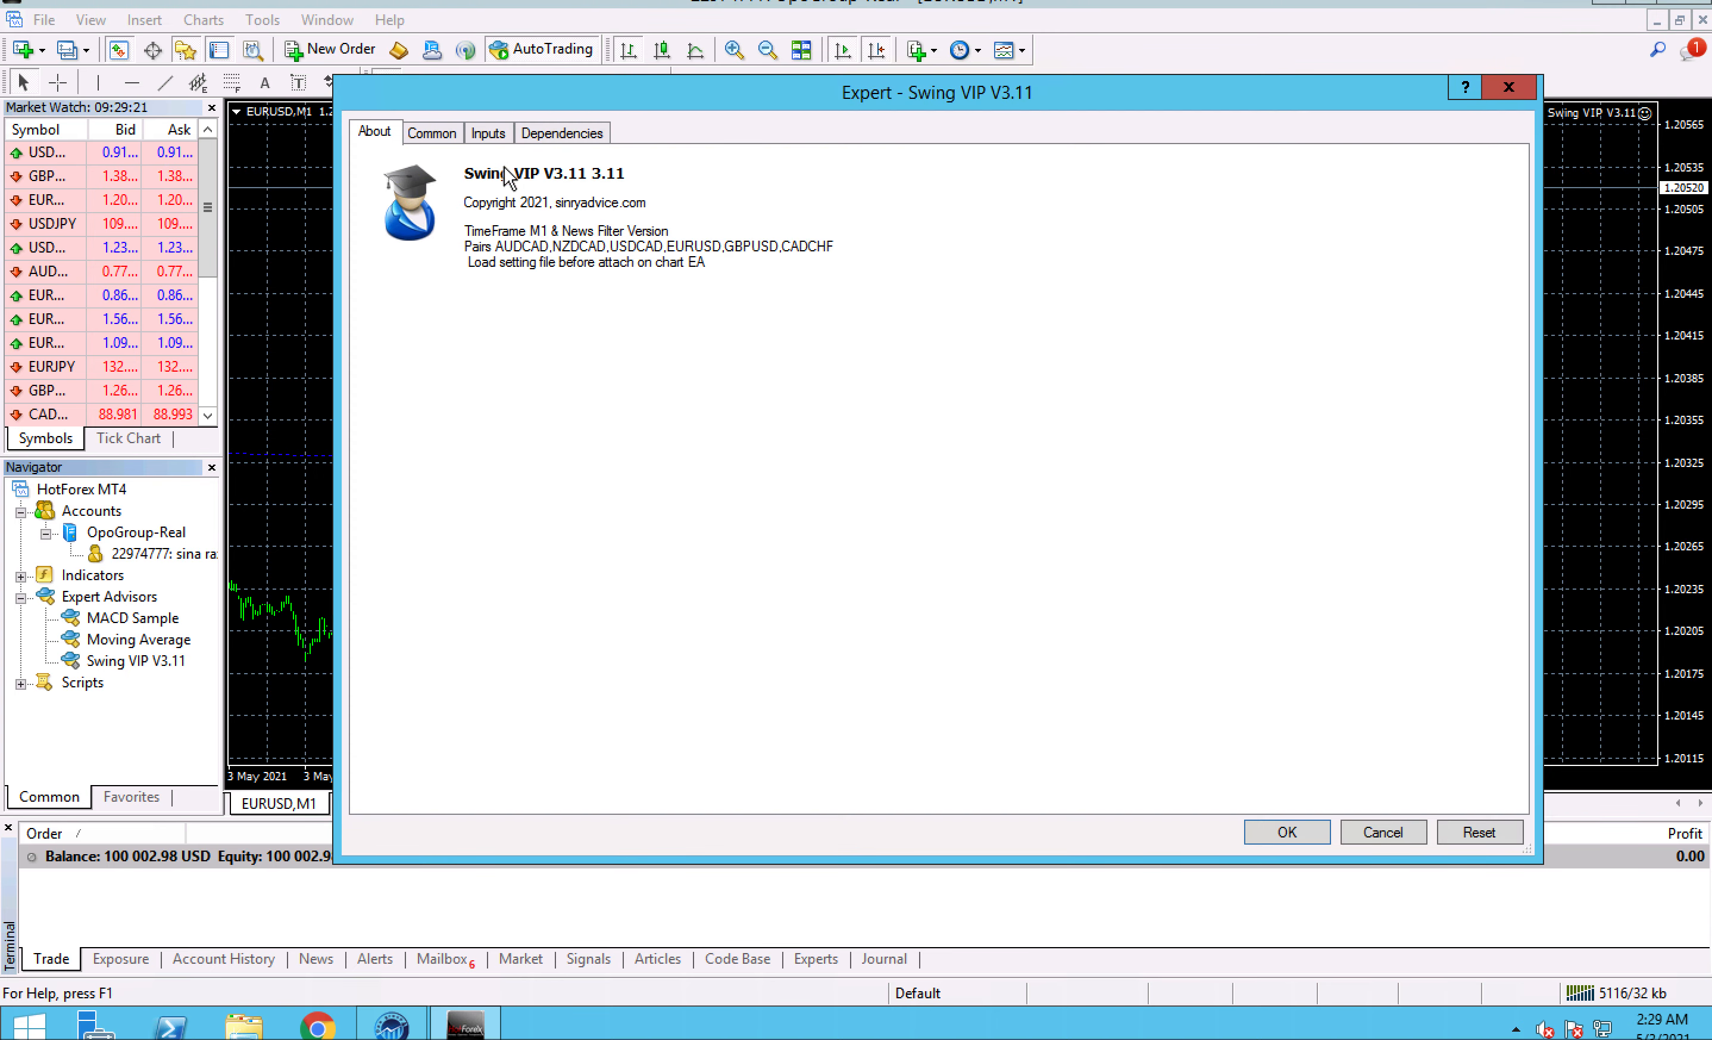
click(436, 140)
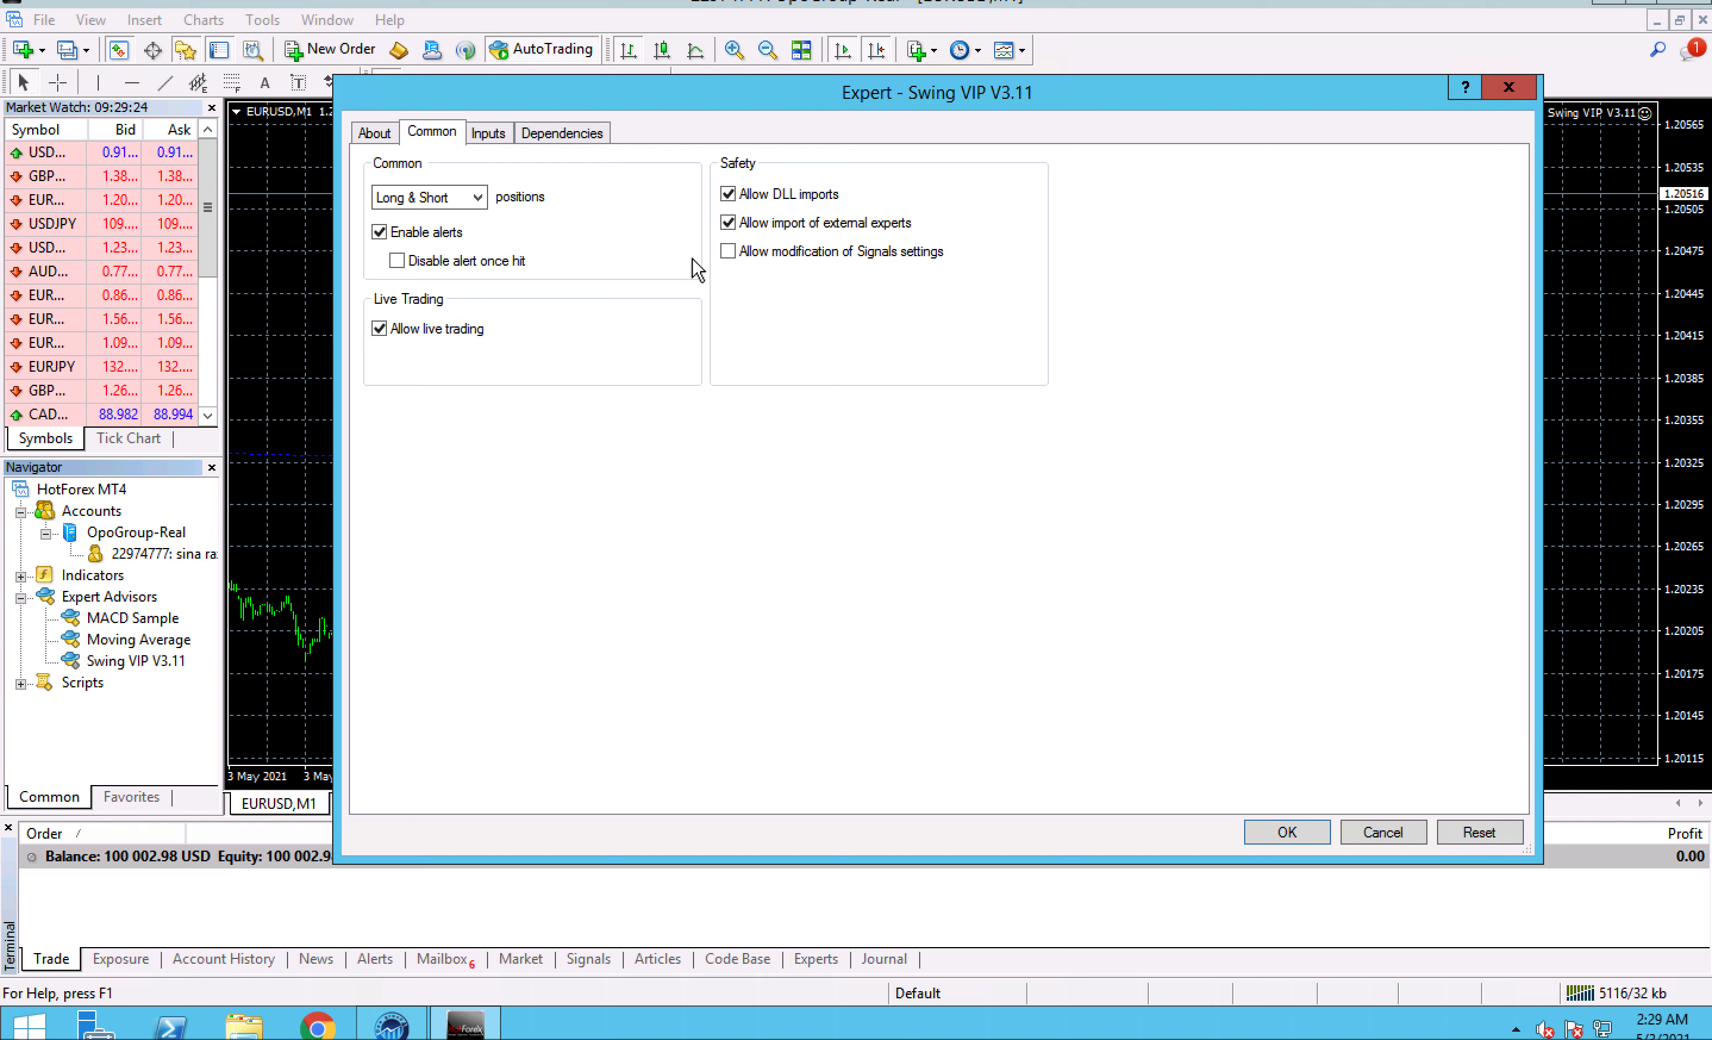
click(729, 251)
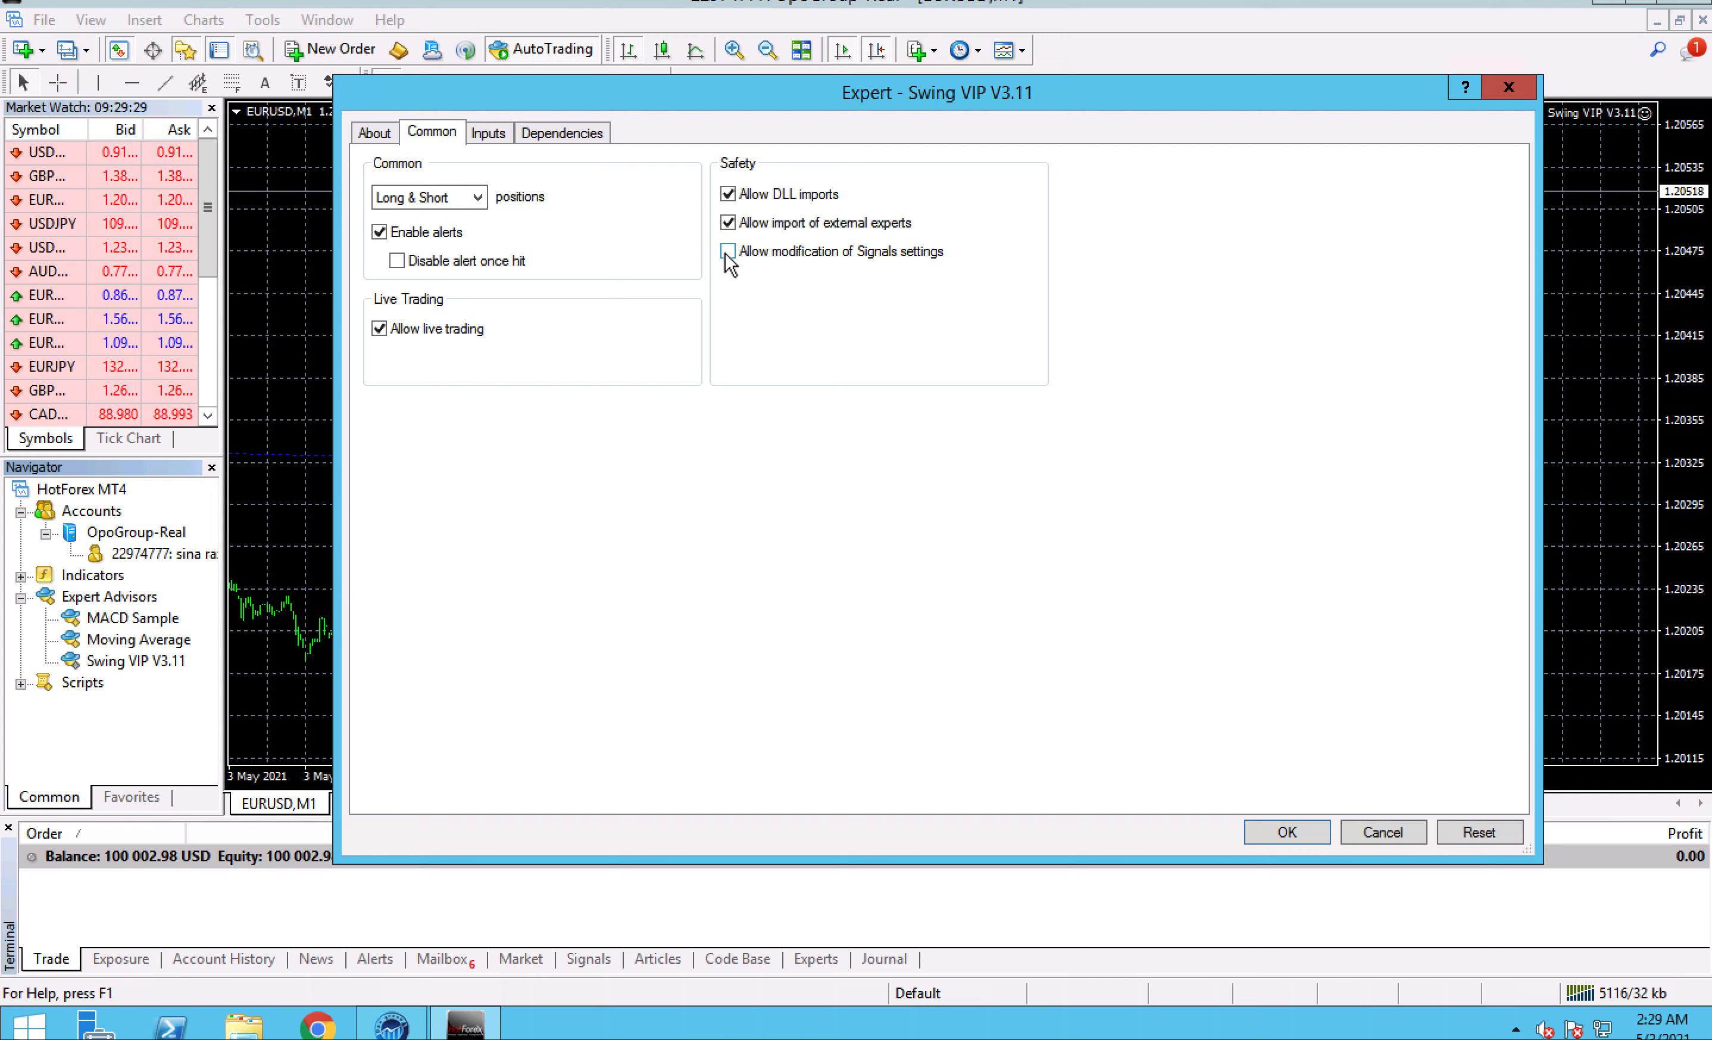
- Load the EURUSD.set preset from the MQL4 Presets folder into the expert advisor's inputs
click(486, 138)
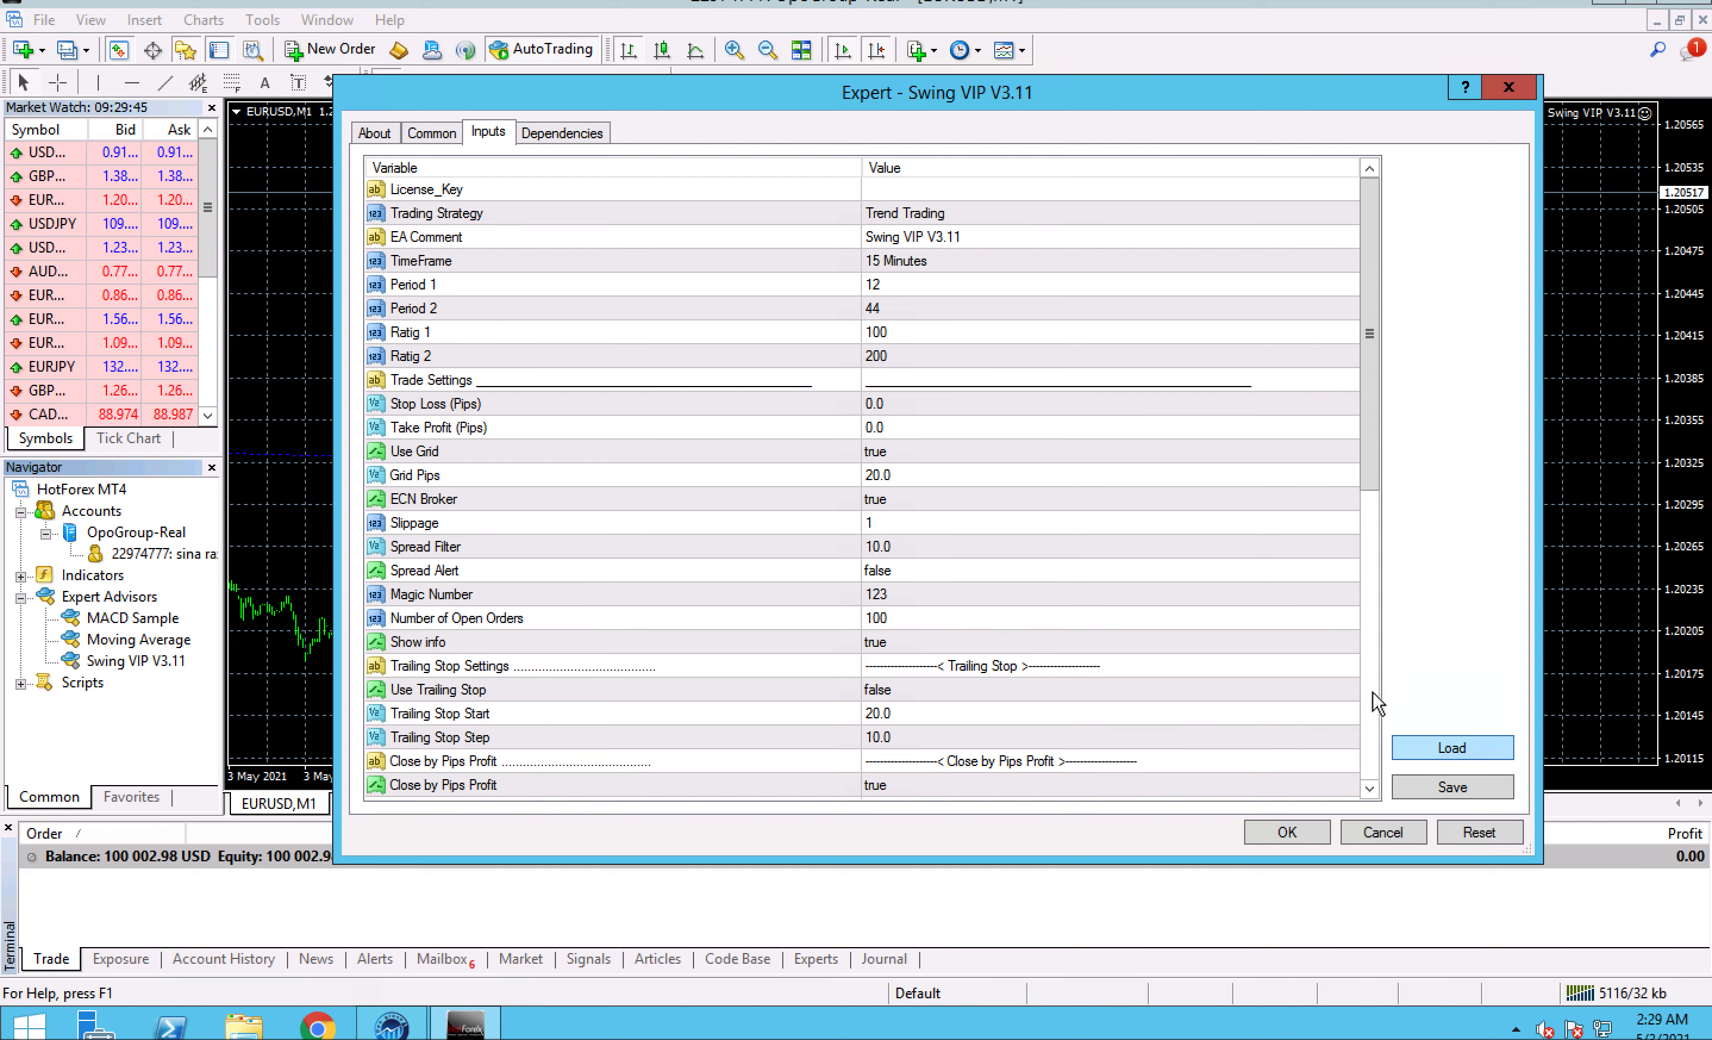
click(1420, 744)
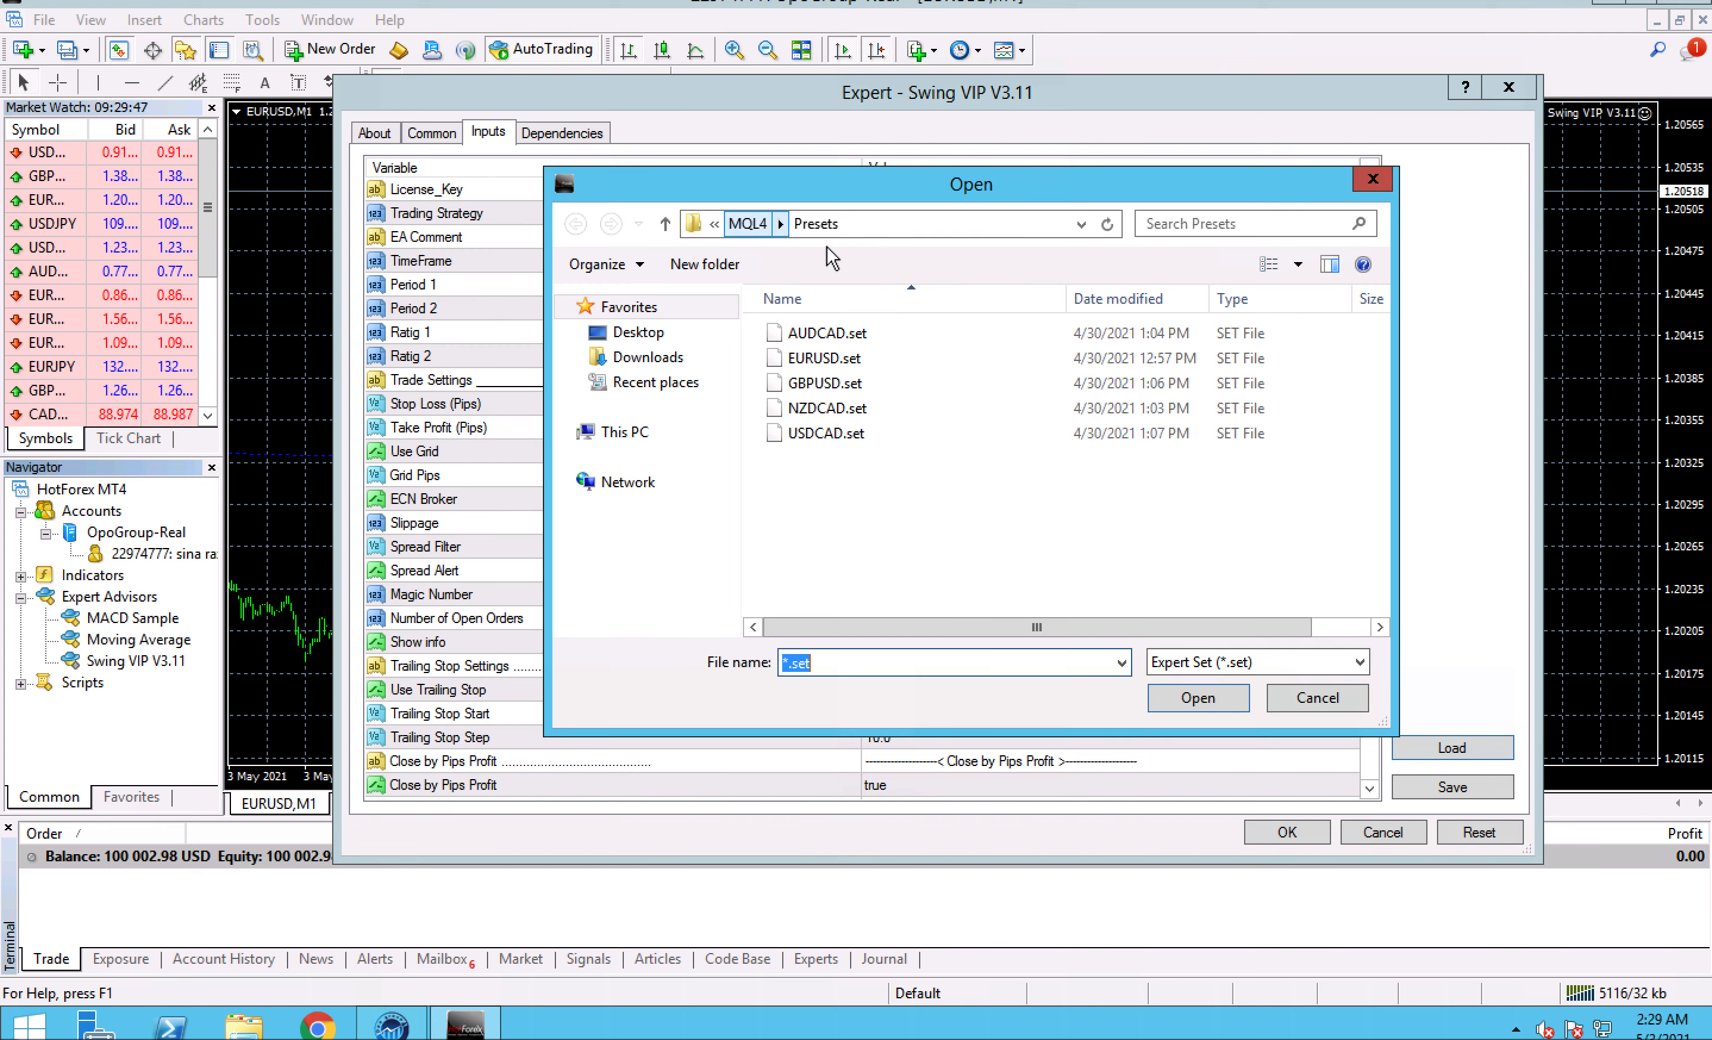
click(748, 224)
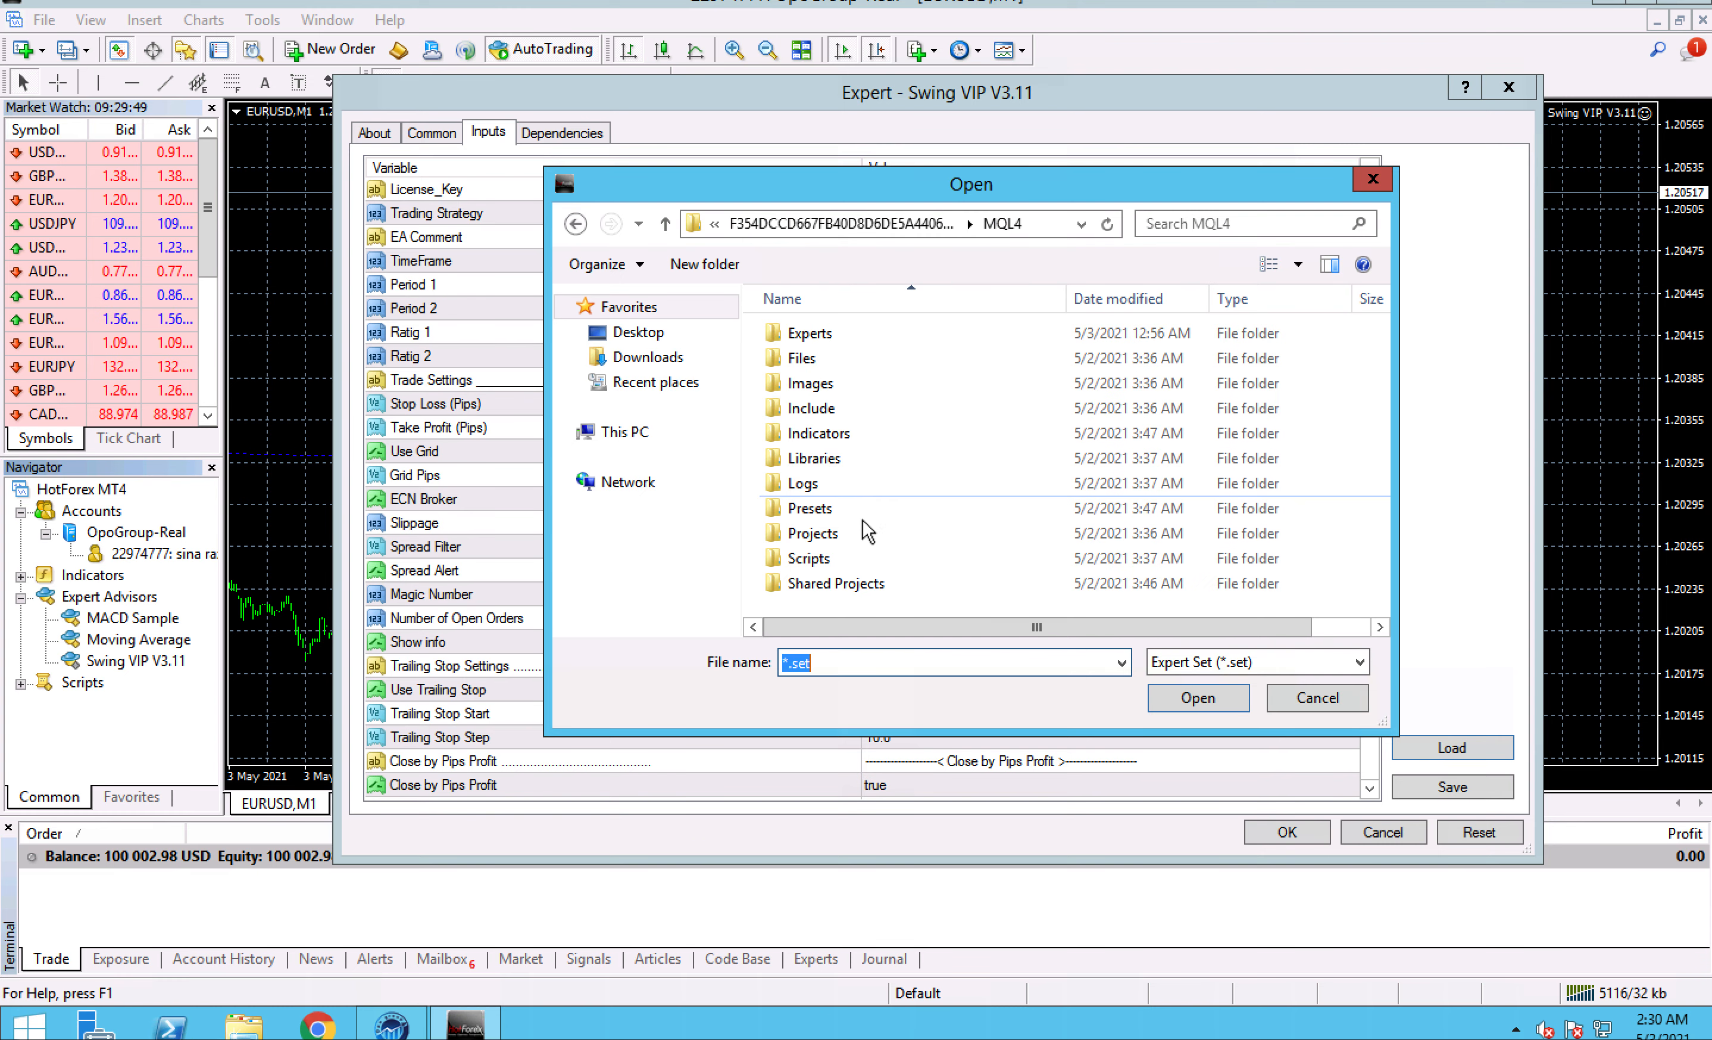
double_click(857, 517)
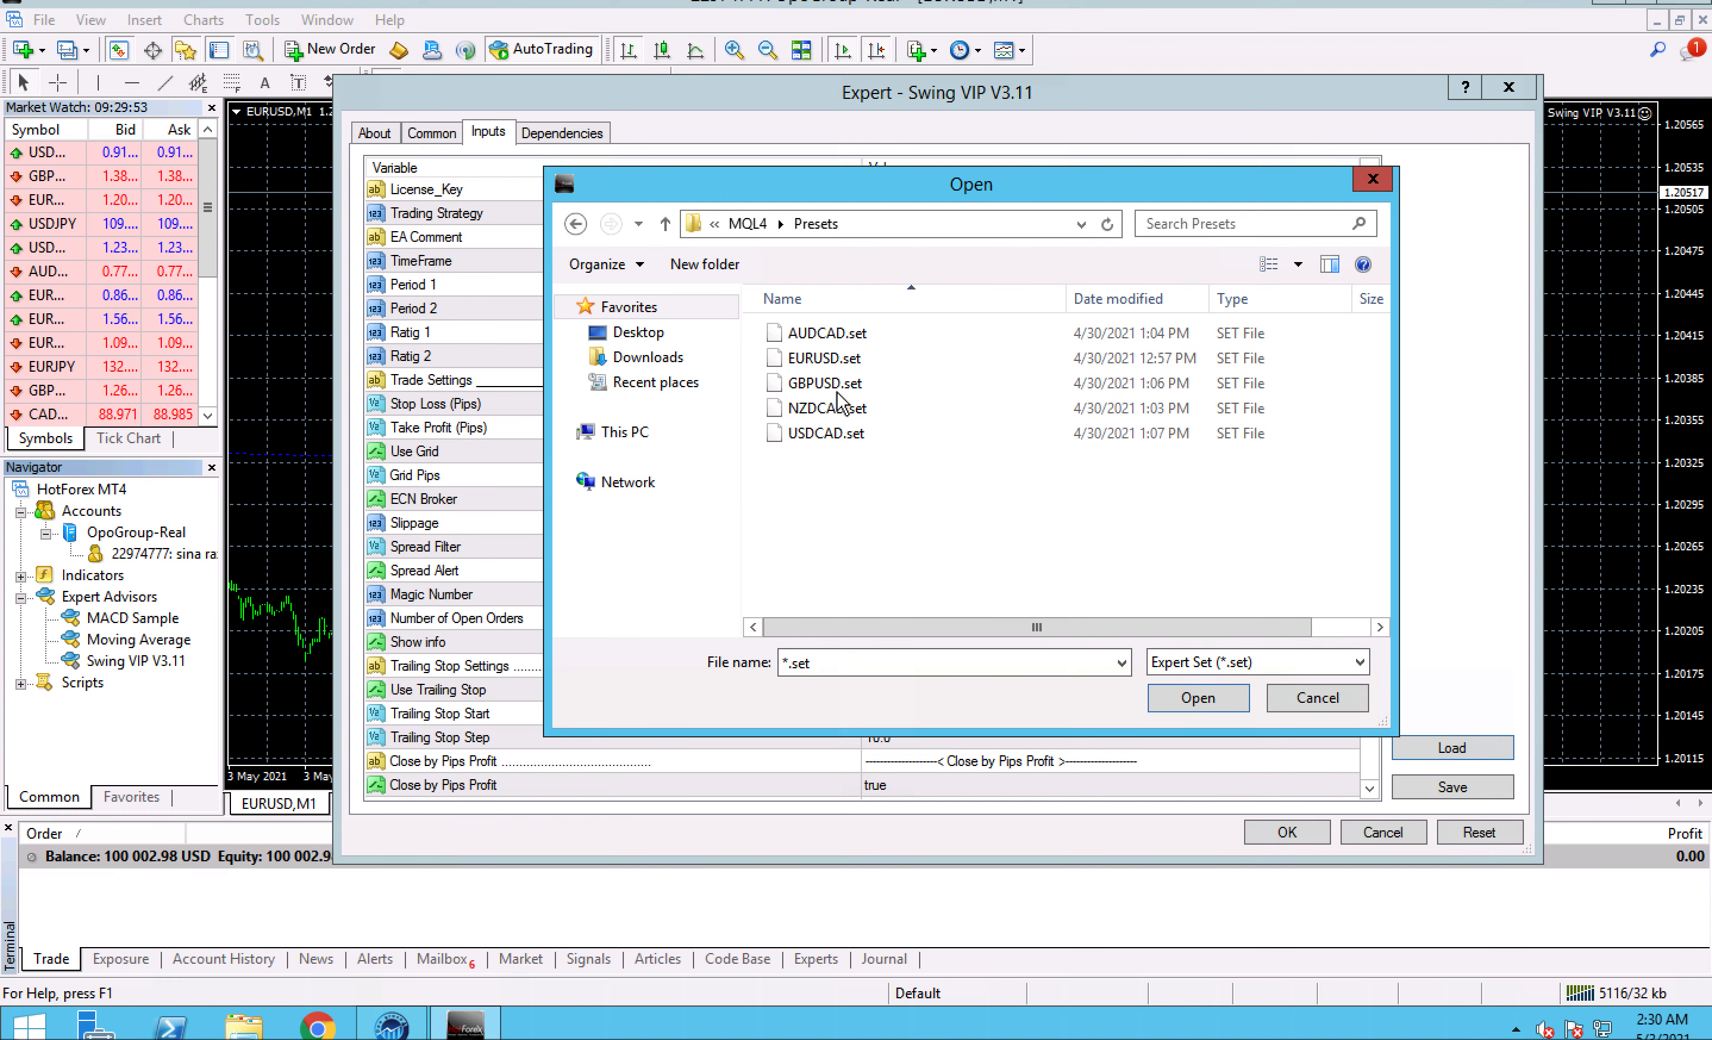
click(850, 362)
click(1167, 701)
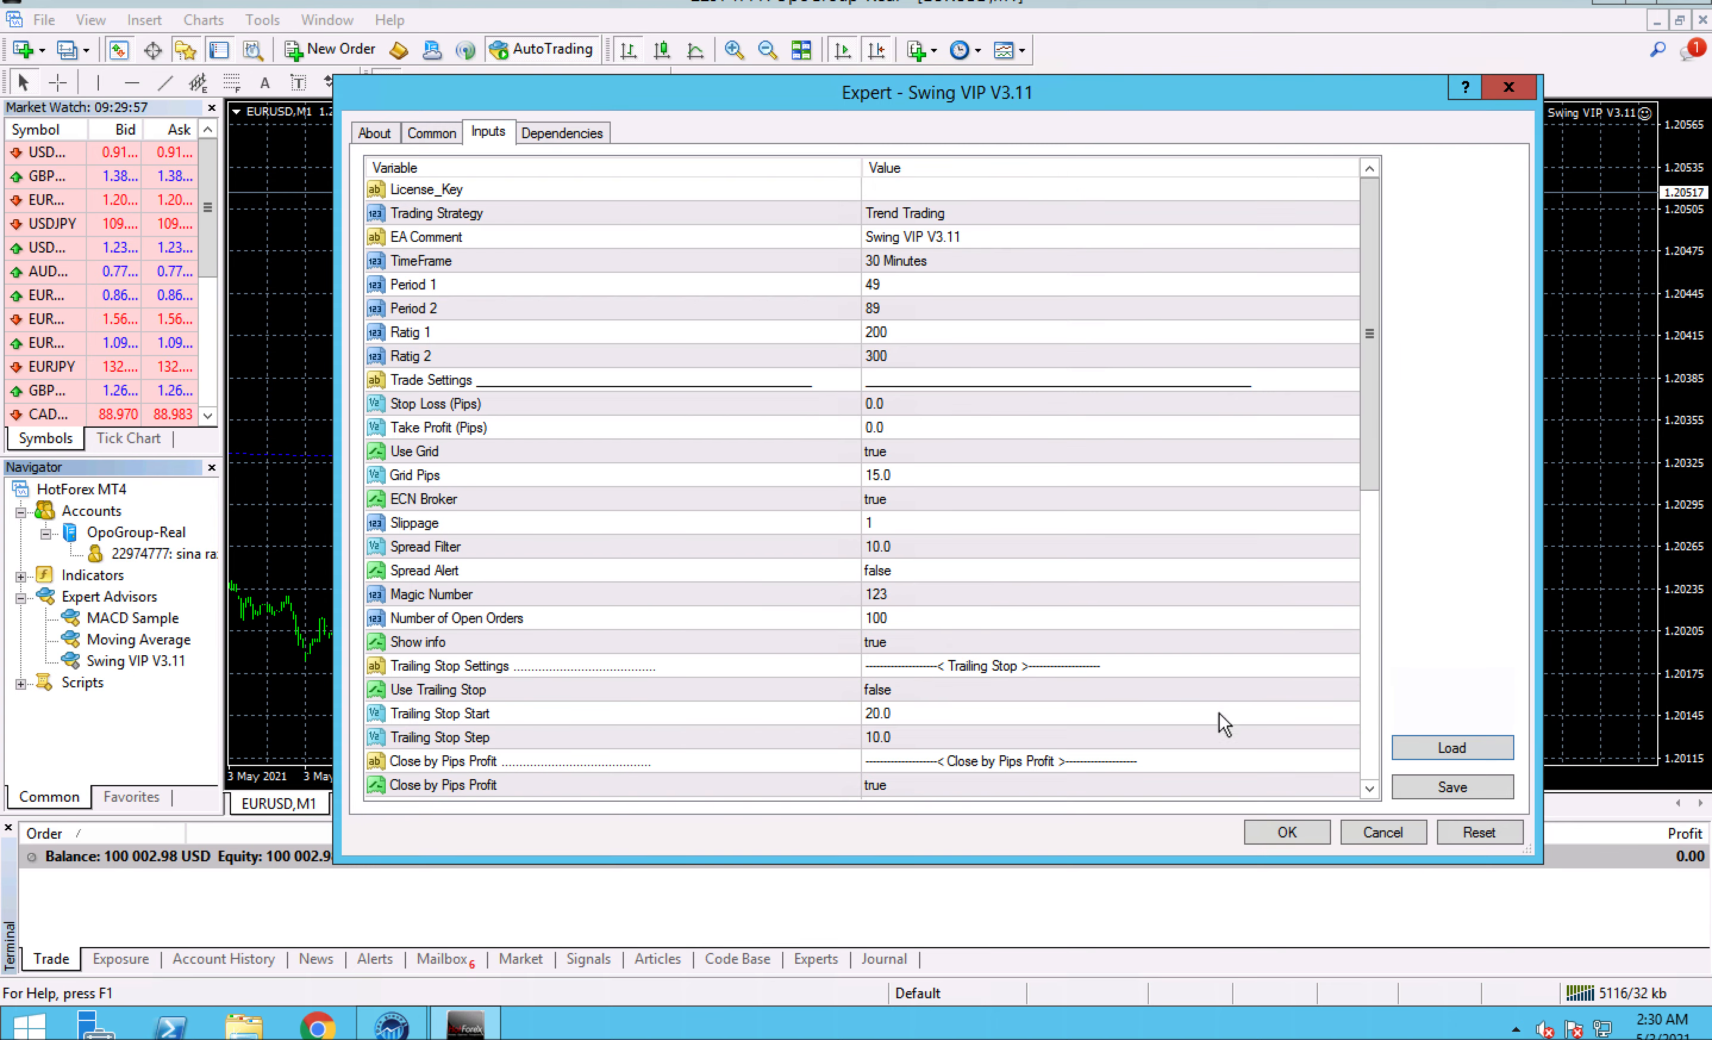
- Set the Lot value in the expert advisor's Money Management Settings to 1.00
drag(1370, 309, 1377, 700)
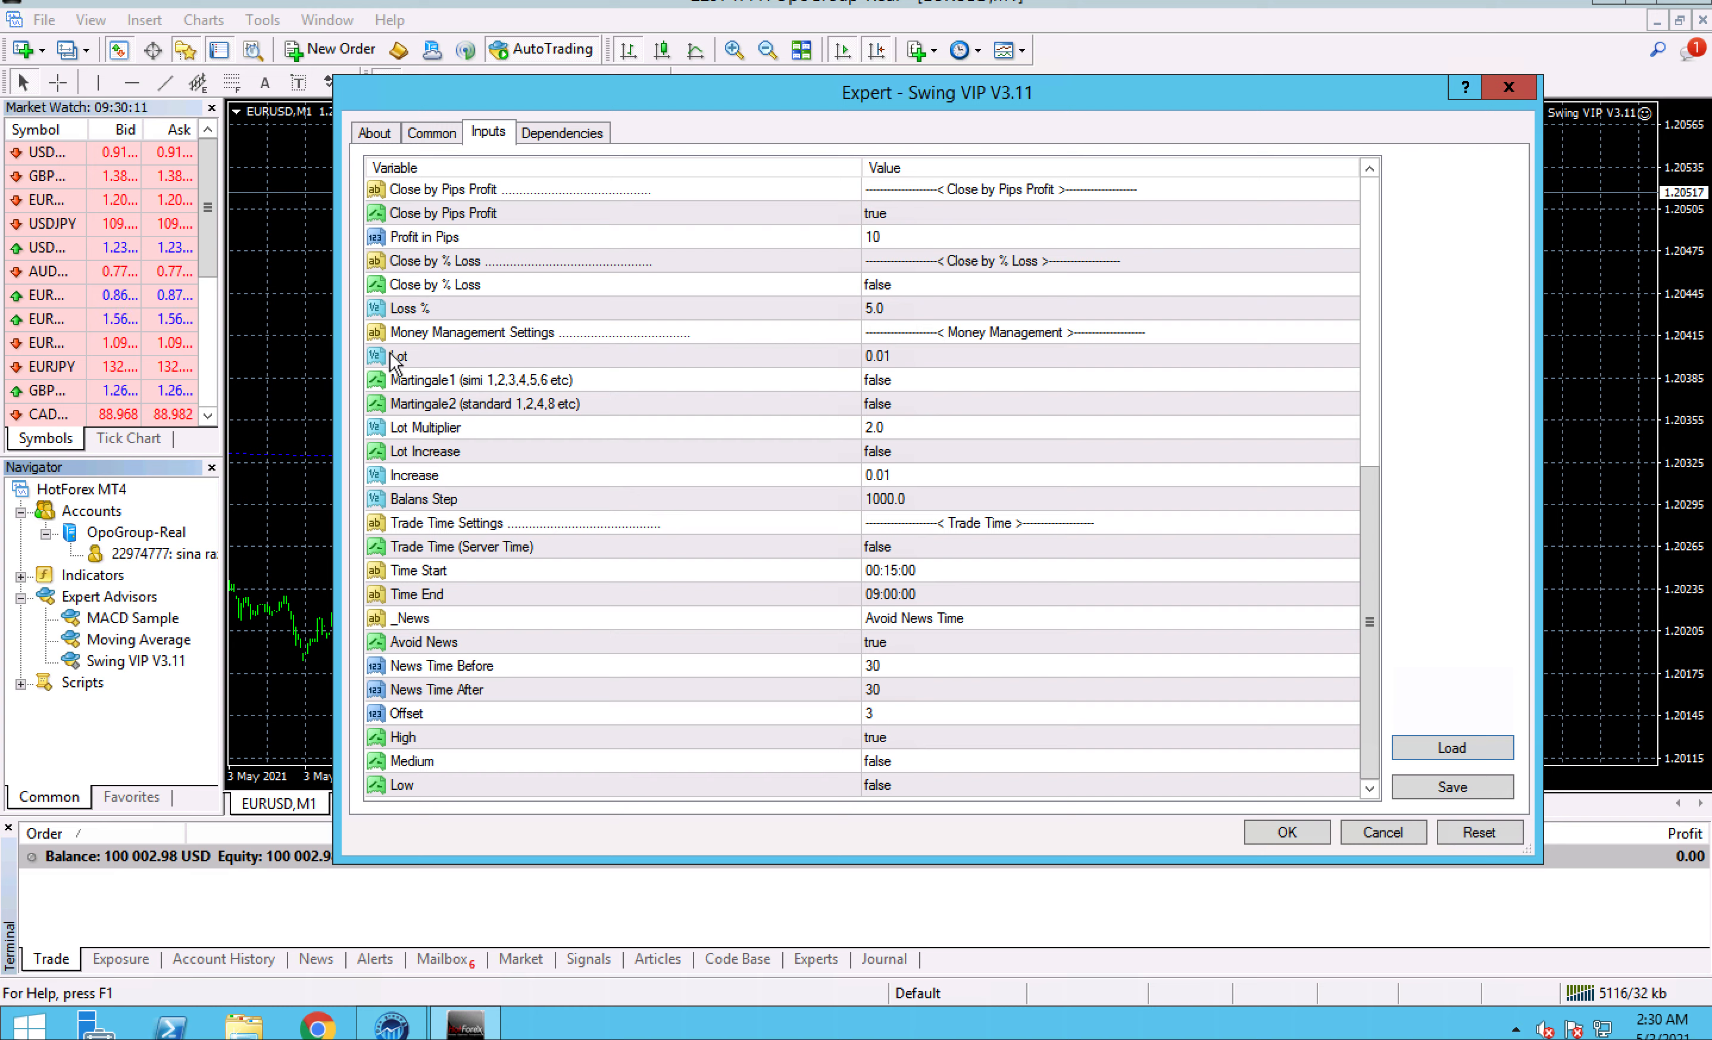
double_click(920, 350)
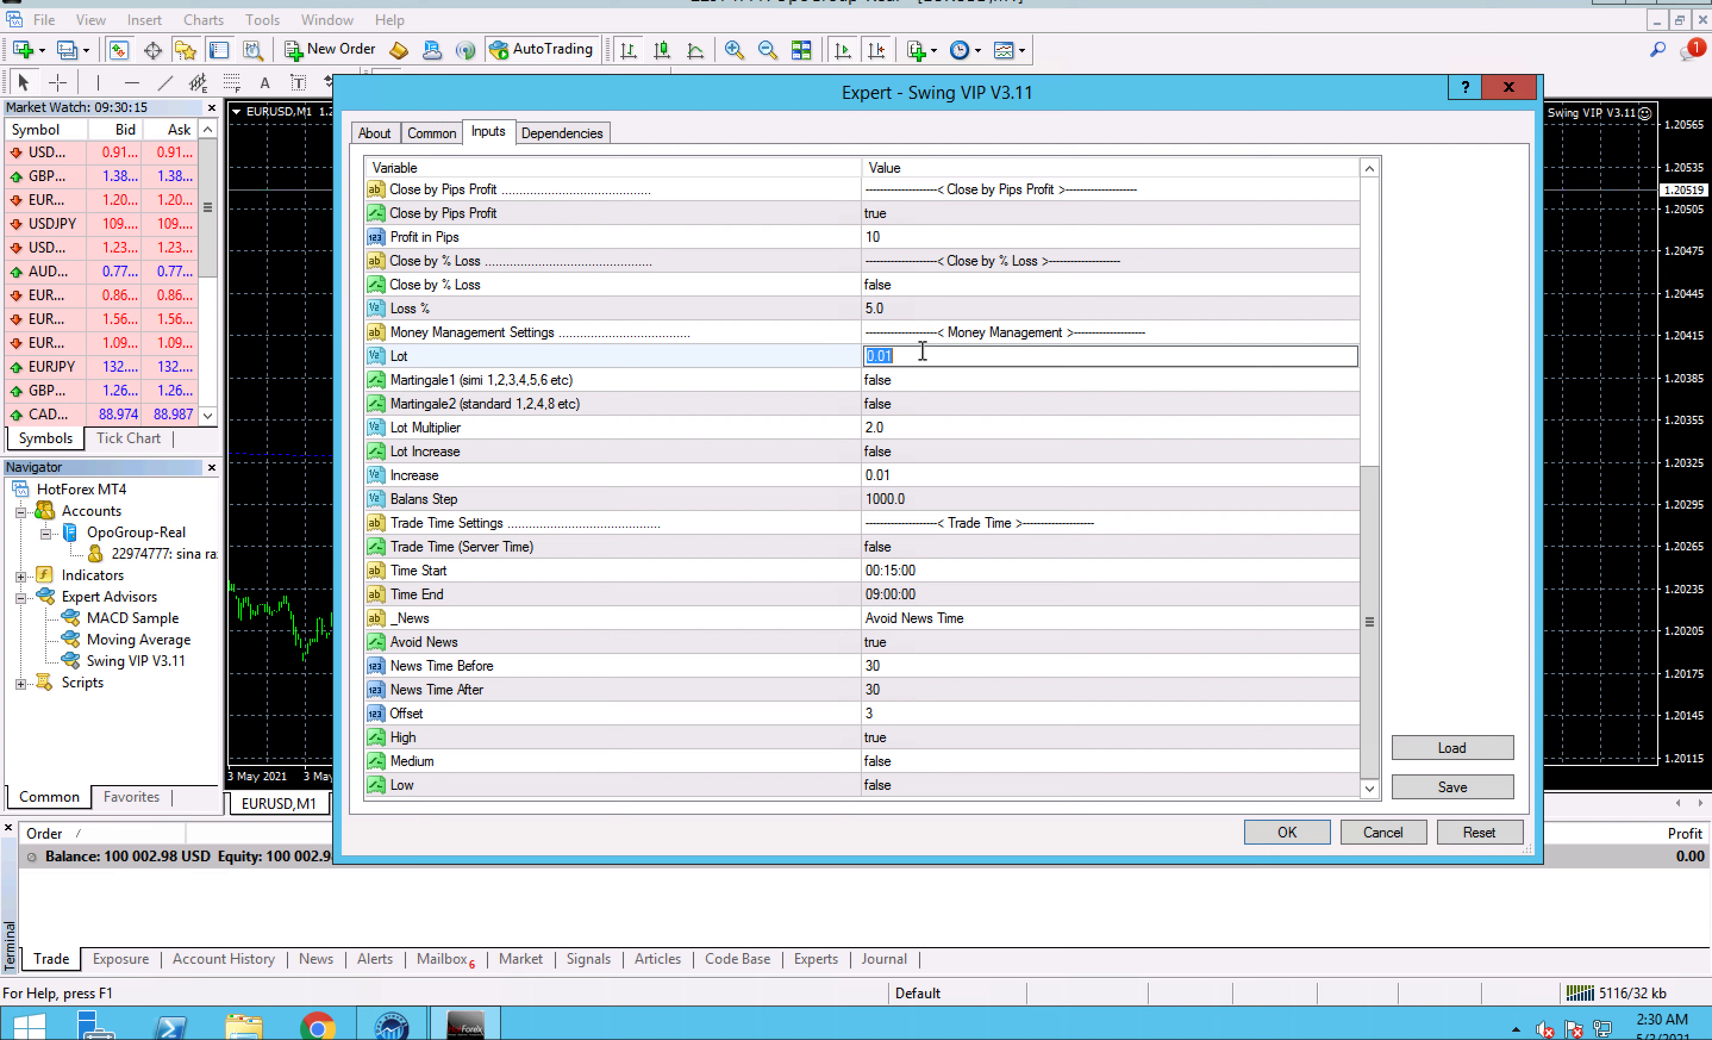
text(1)
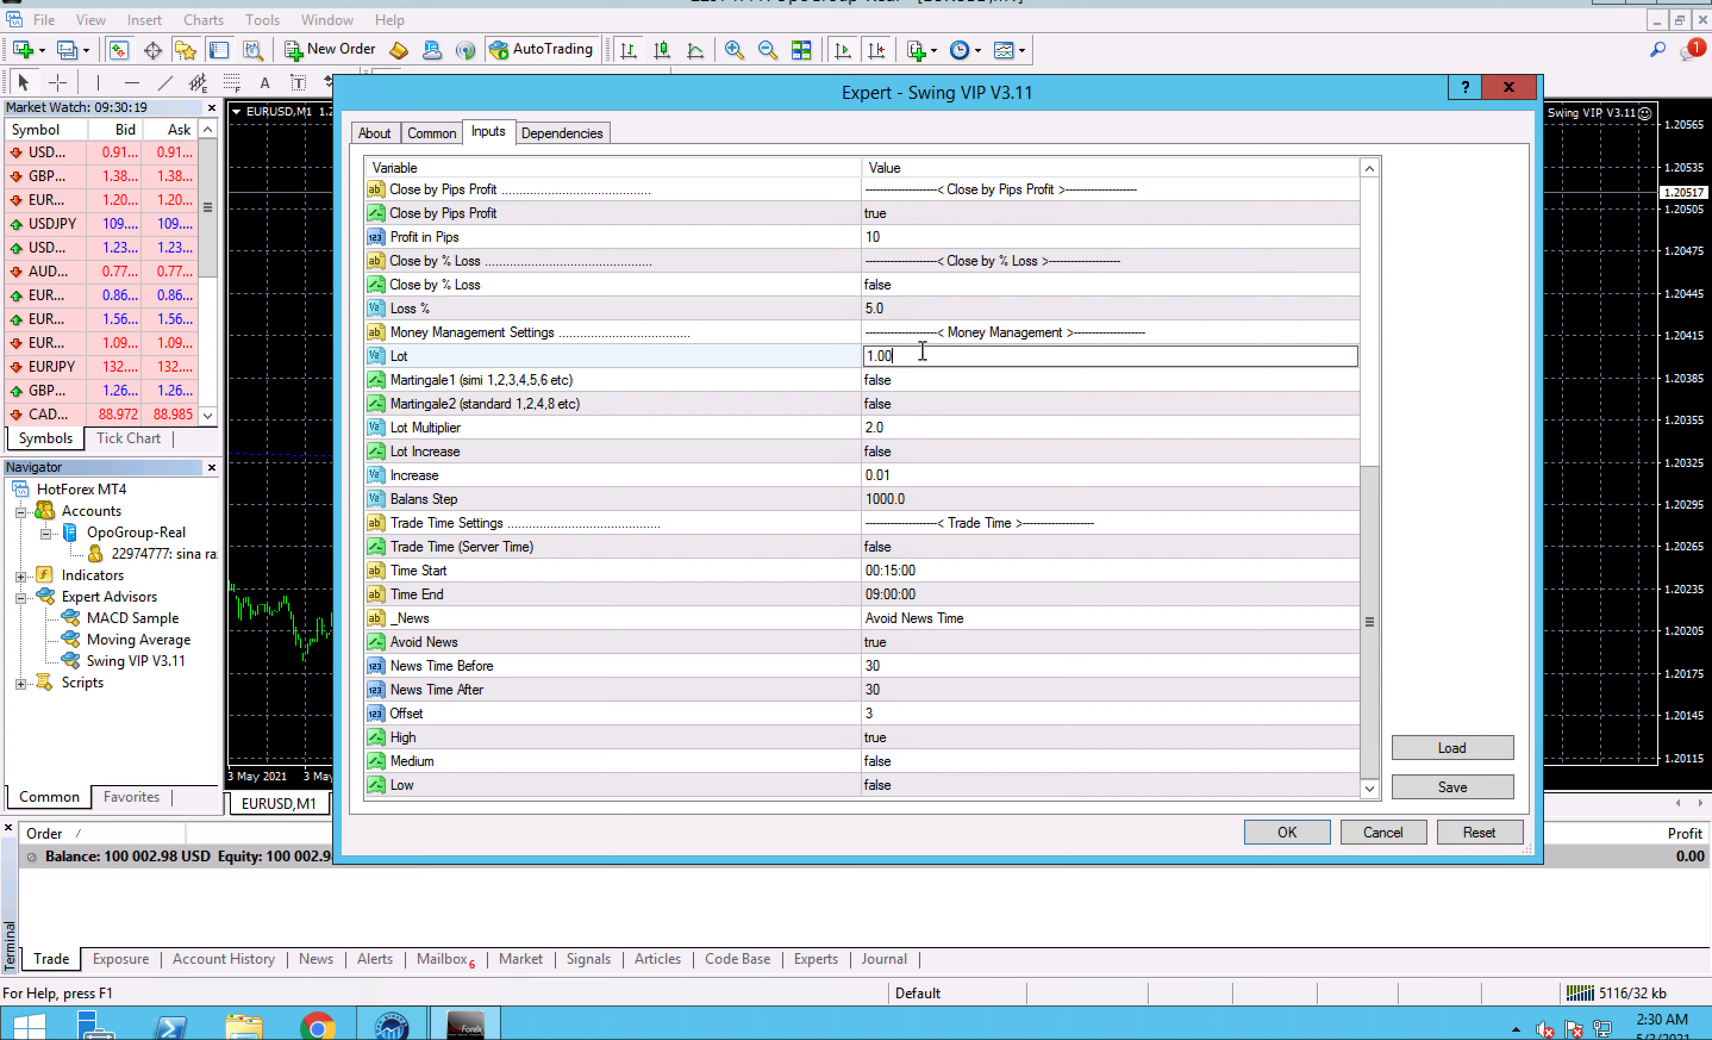
click(897, 418)
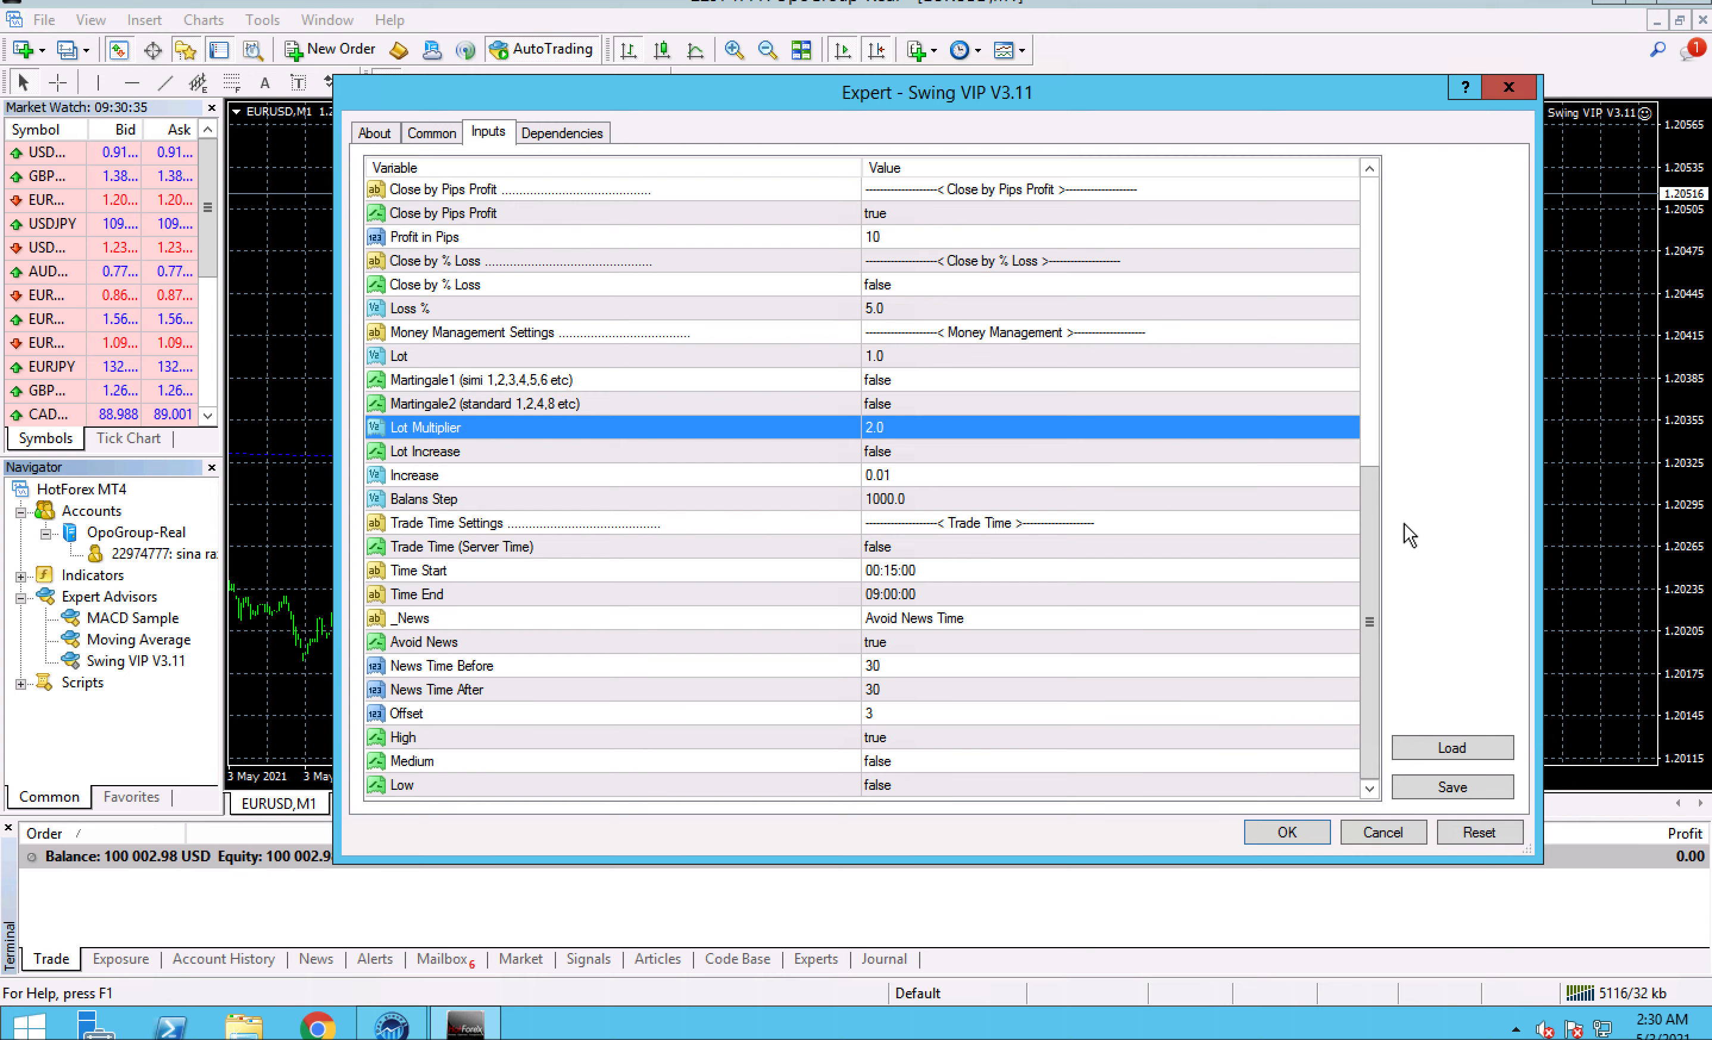
- Switch to the 72.11.157.152 remote desktop session and copy the generated license key from the Alert window
drag(1372, 523, 1359, 184)
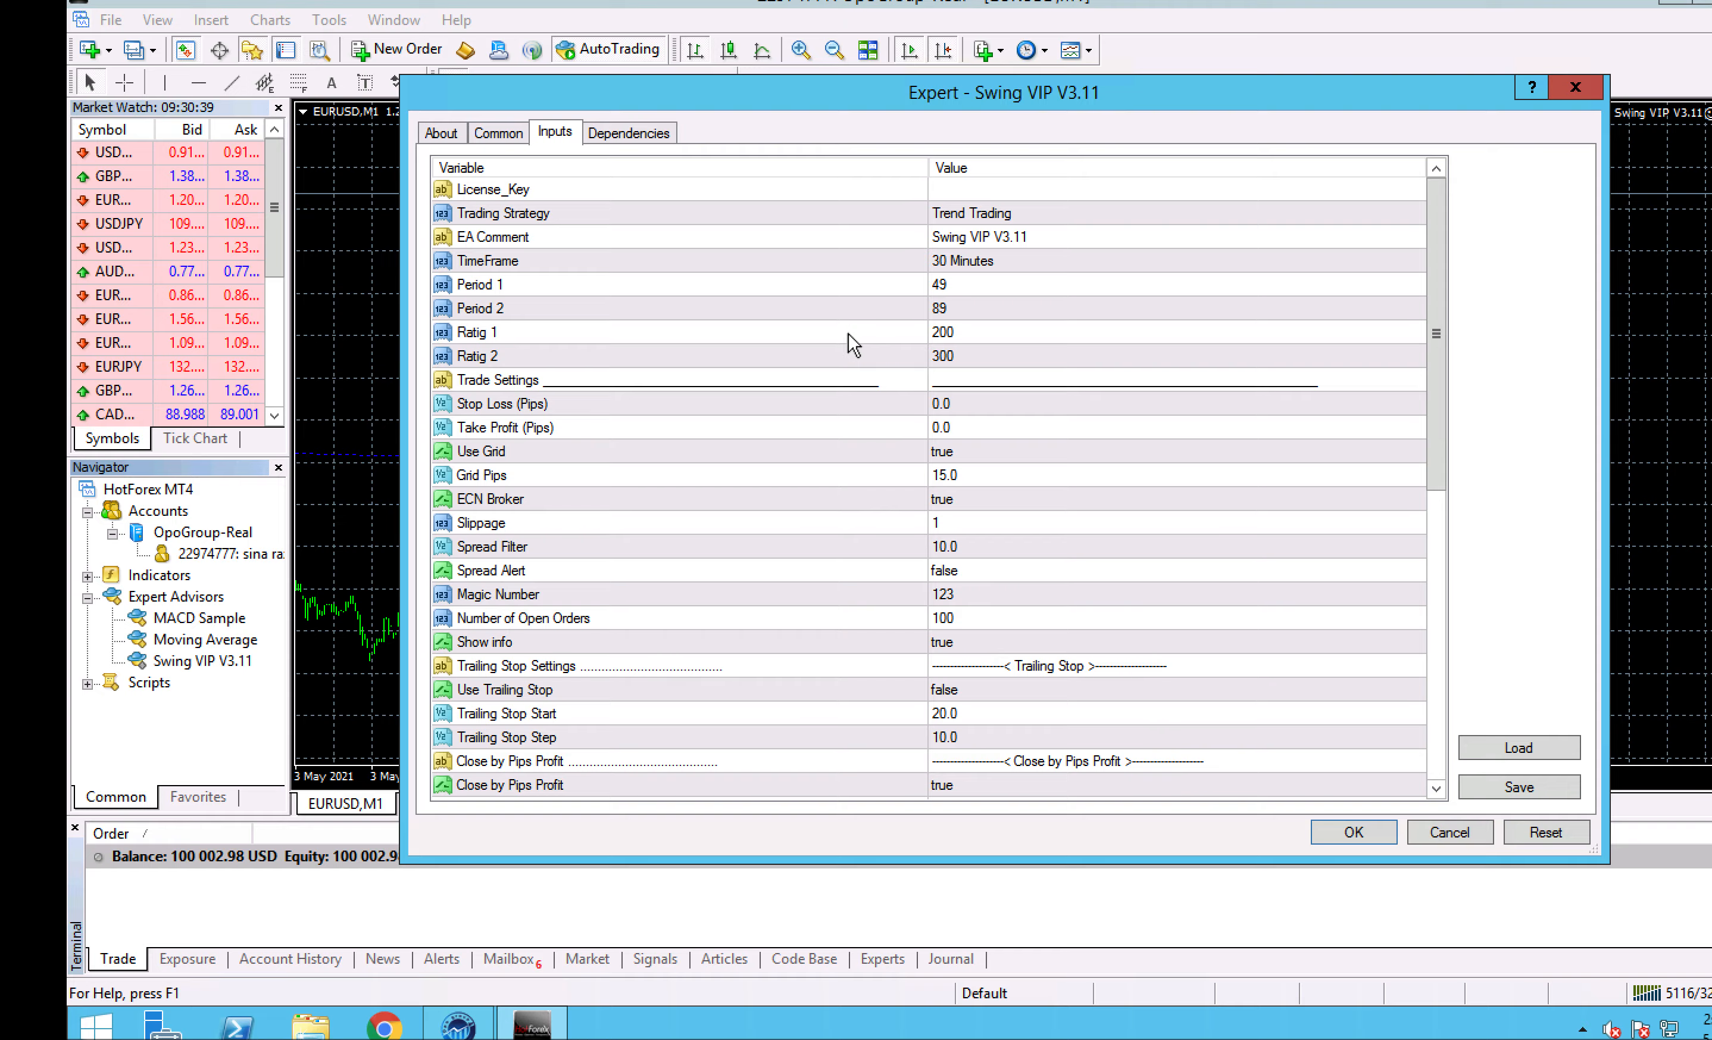
mouse_move(756, 1)
click(609, 44)
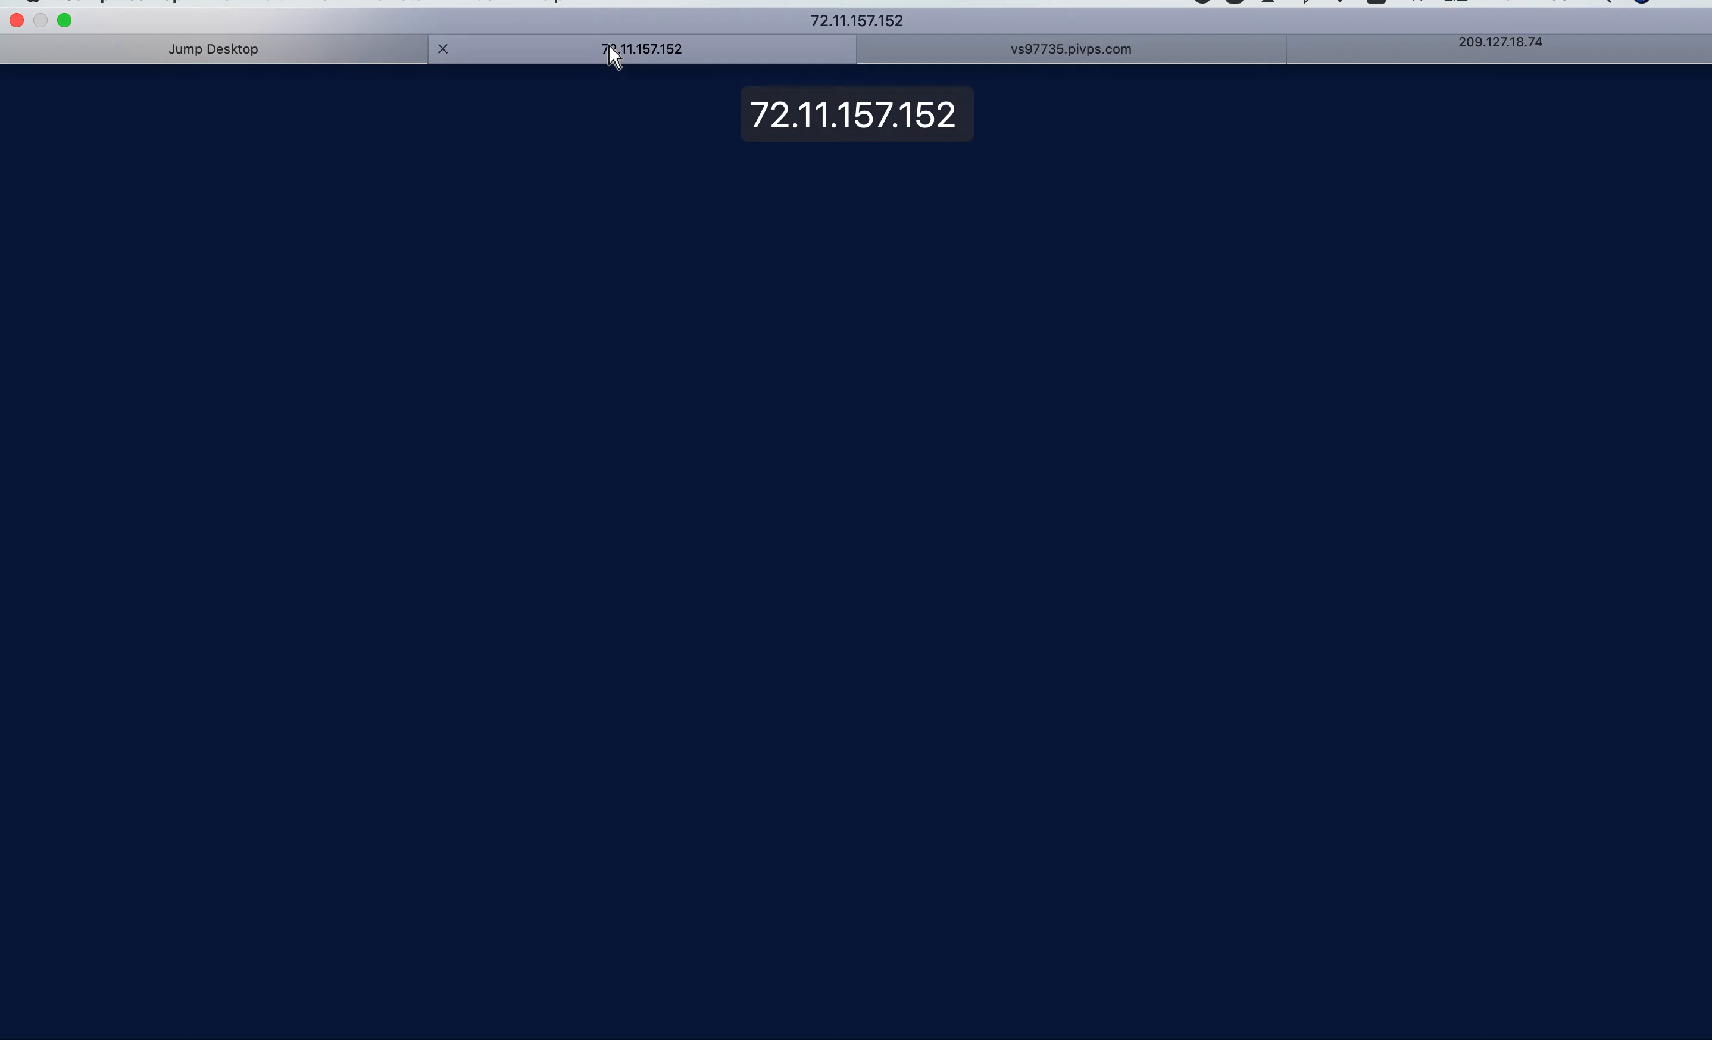
right_click(1100, 558)
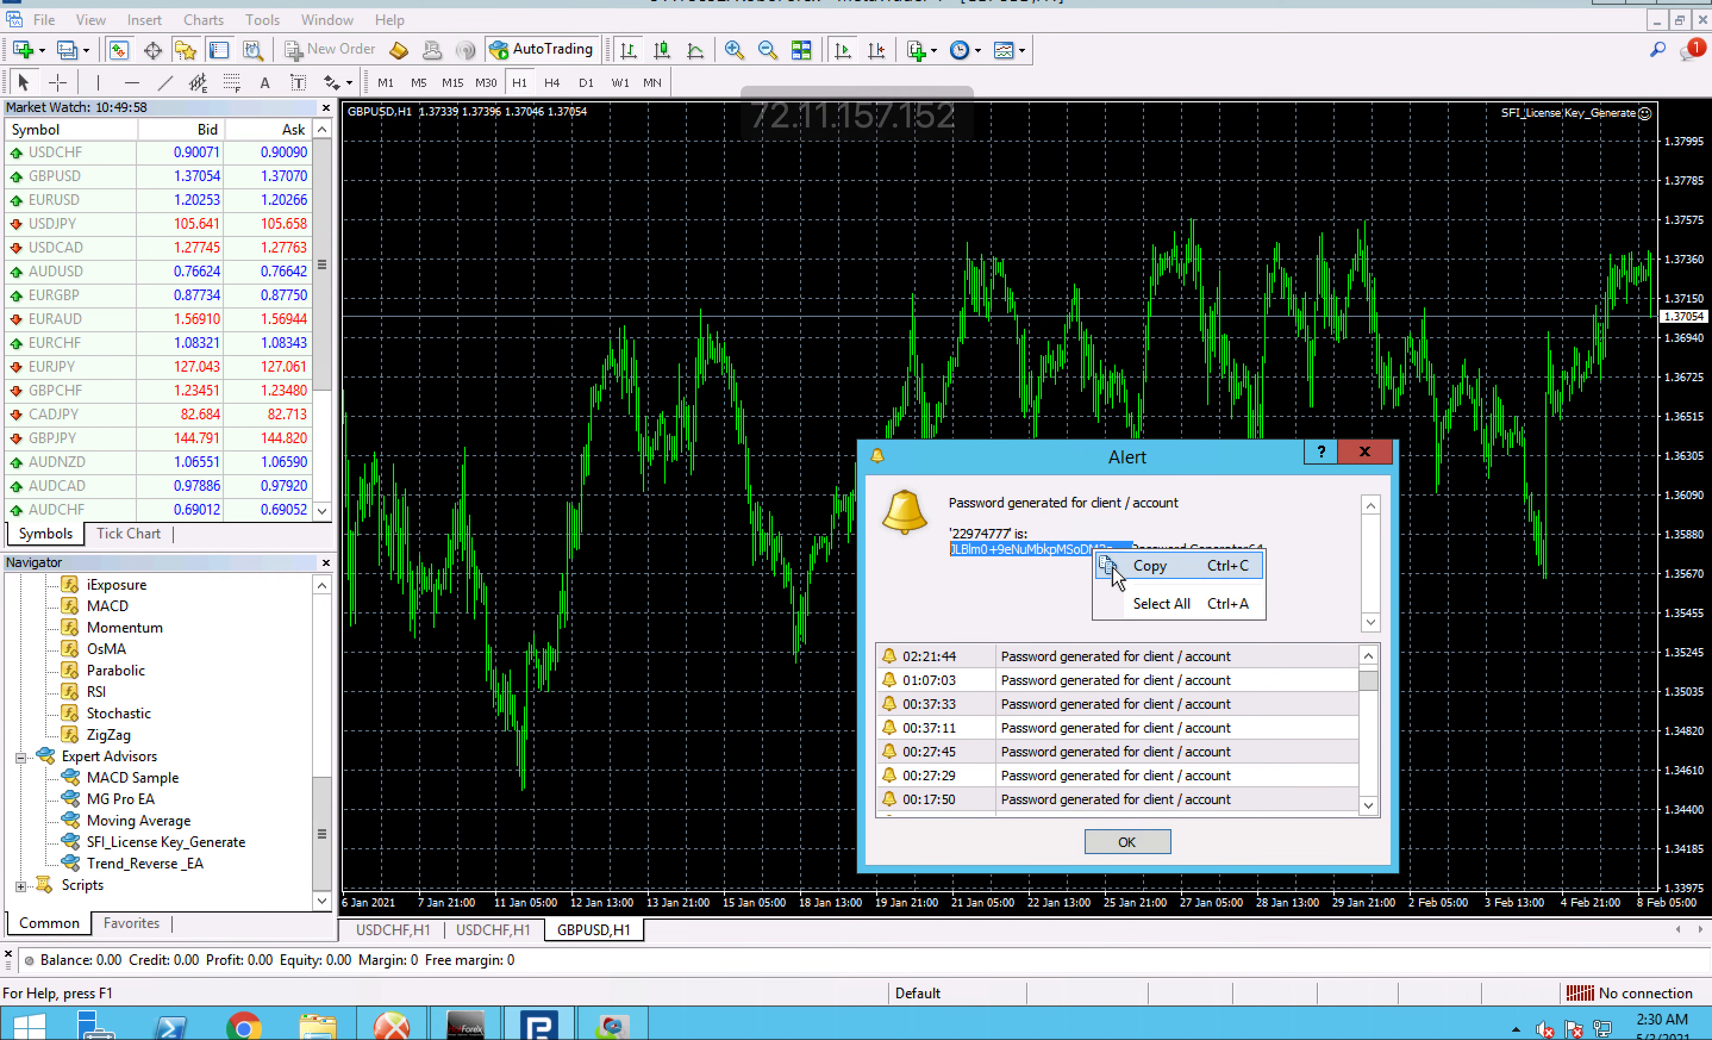
click(1119, 567)
- Return to the 209.127.18.74 remote session, paste the license key into the License_Key input, and confirm the expert's settings
mouse_move(1379, 4)
click(1379, 50)
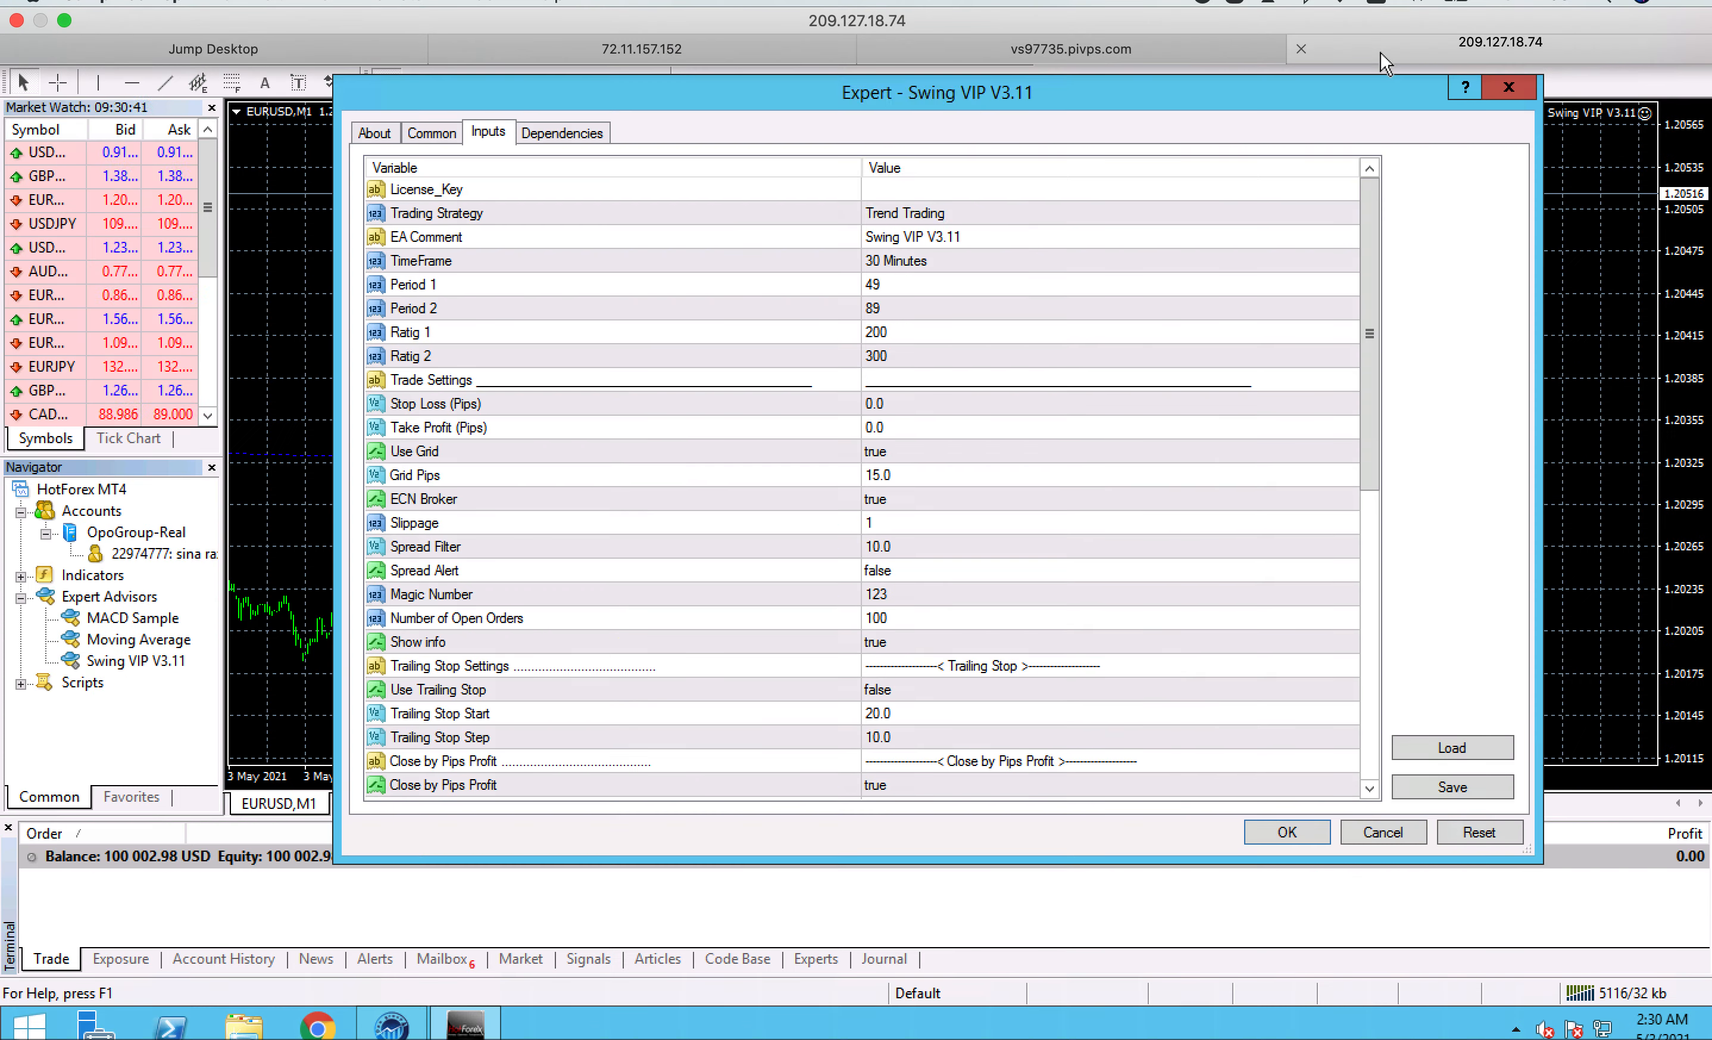
double_click(1044, 190)
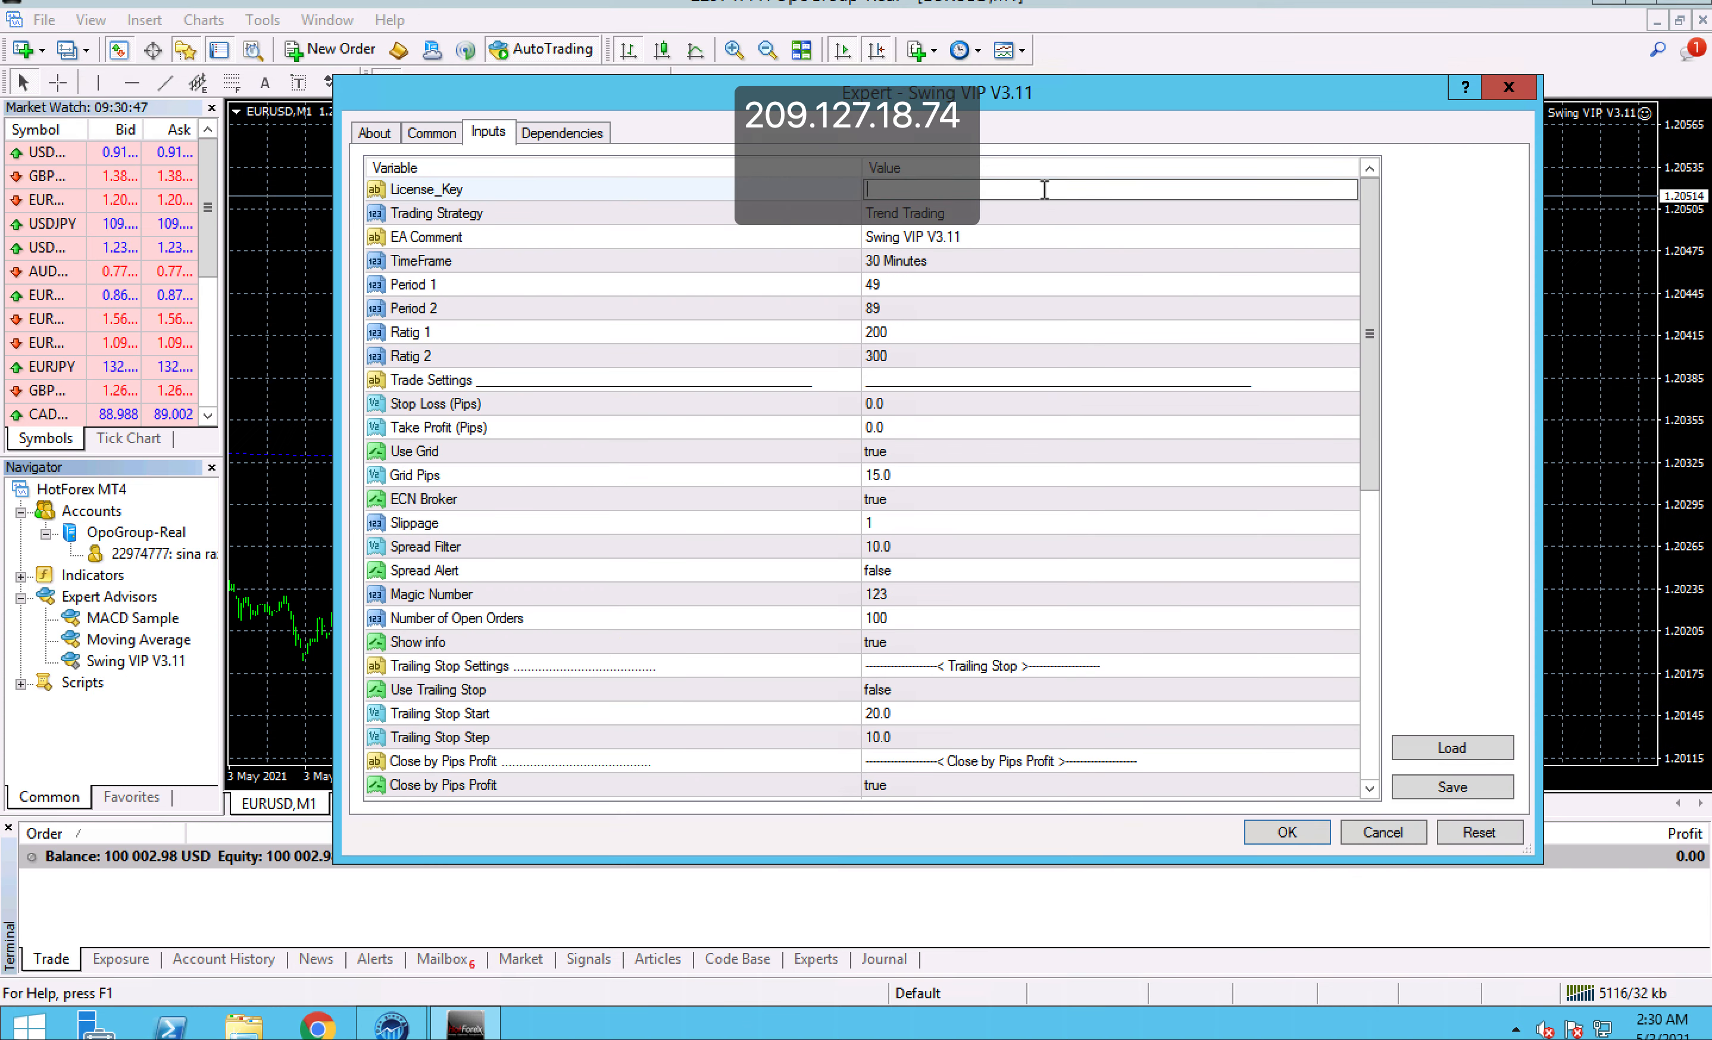
key(ctrl+v)
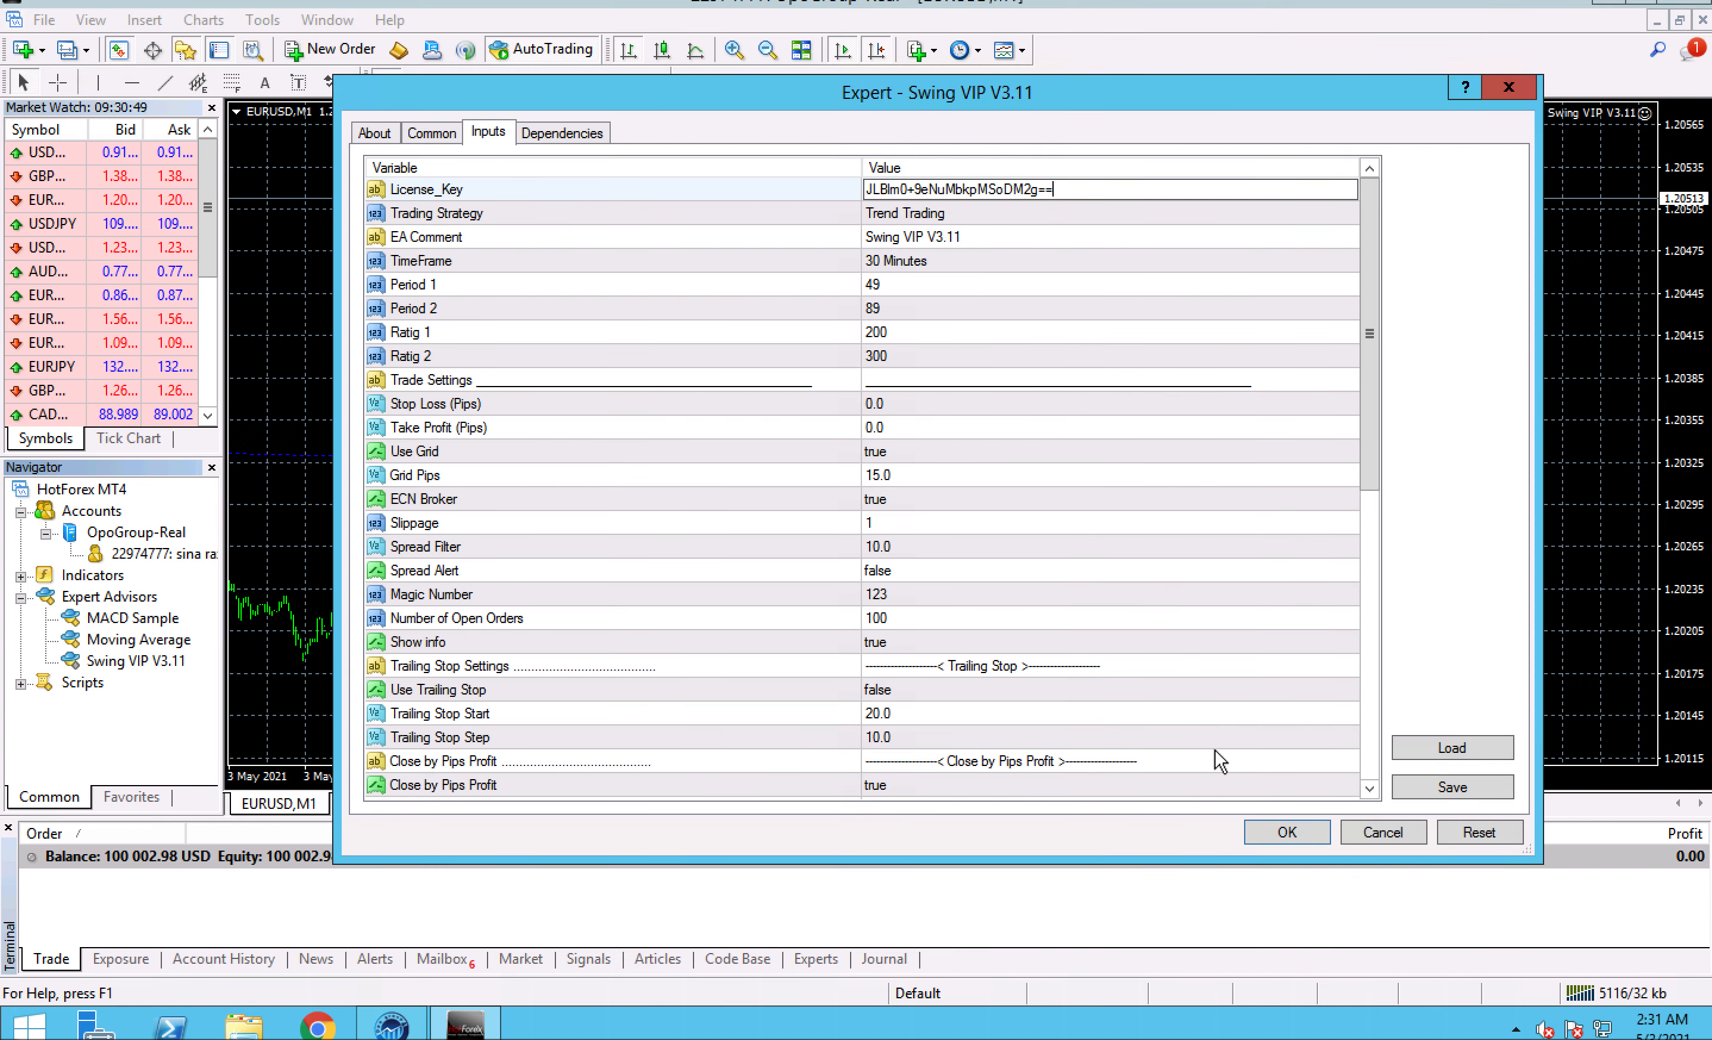
click(1246, 828)
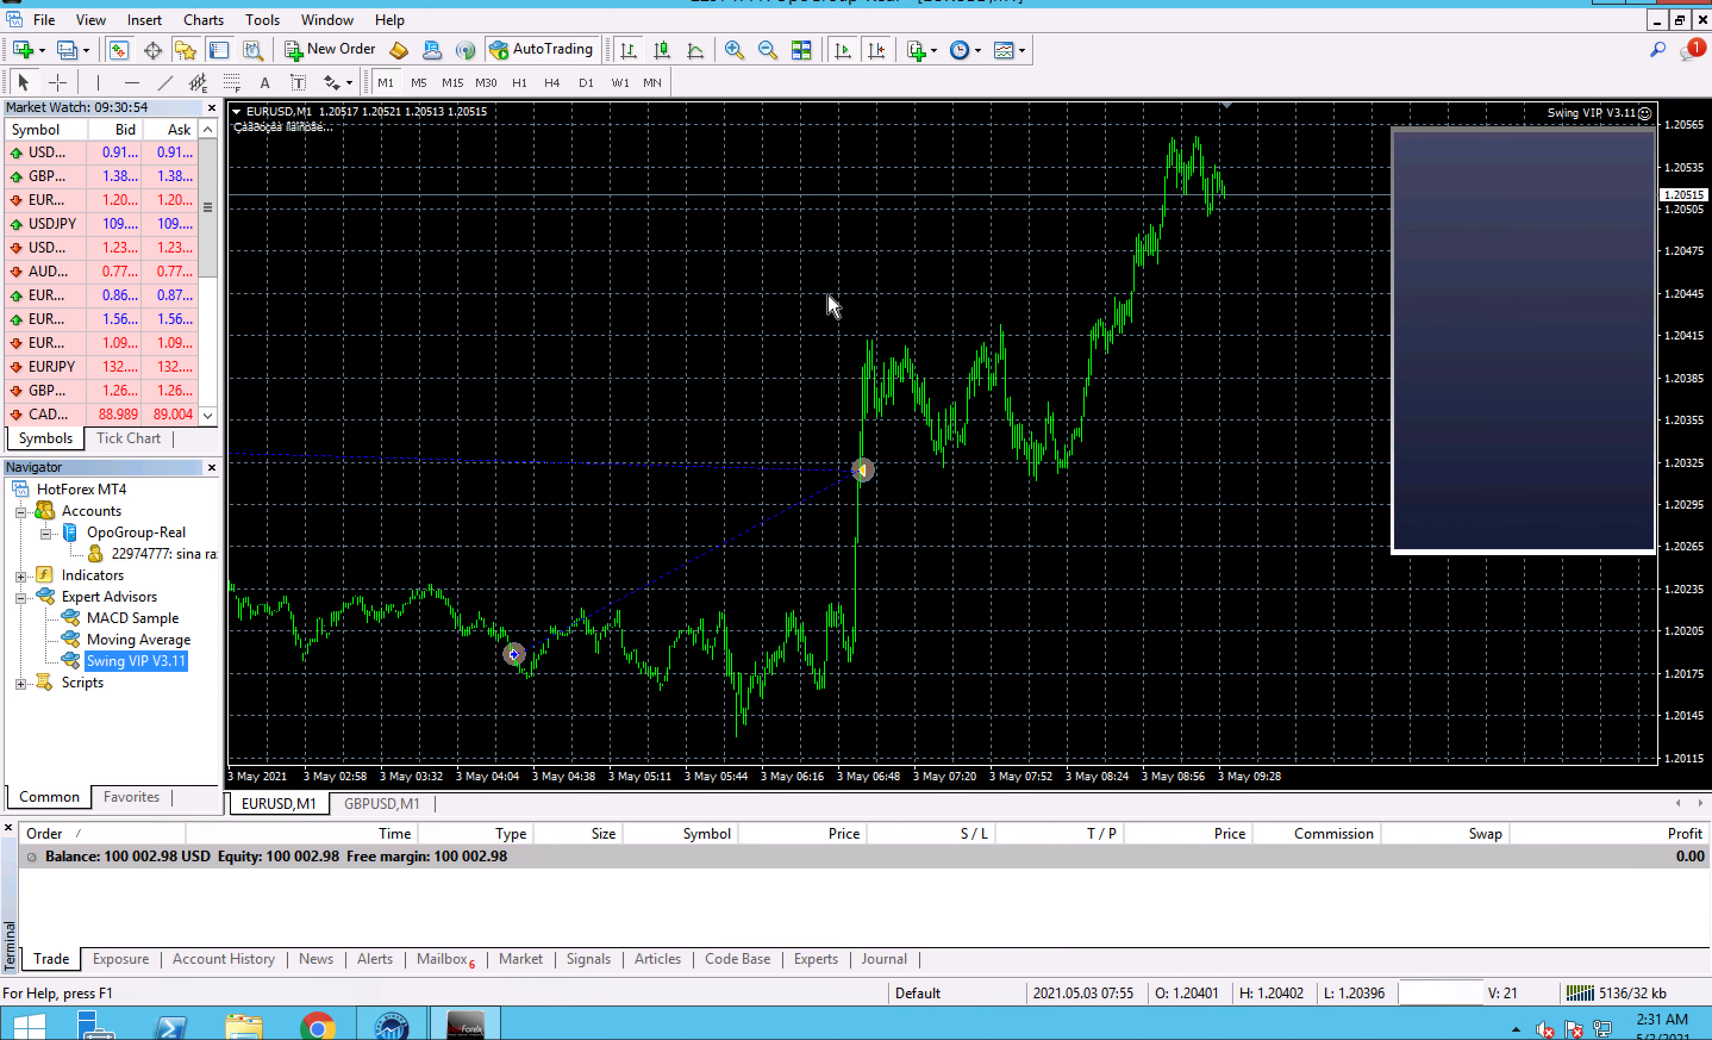
right_click(681, 284)
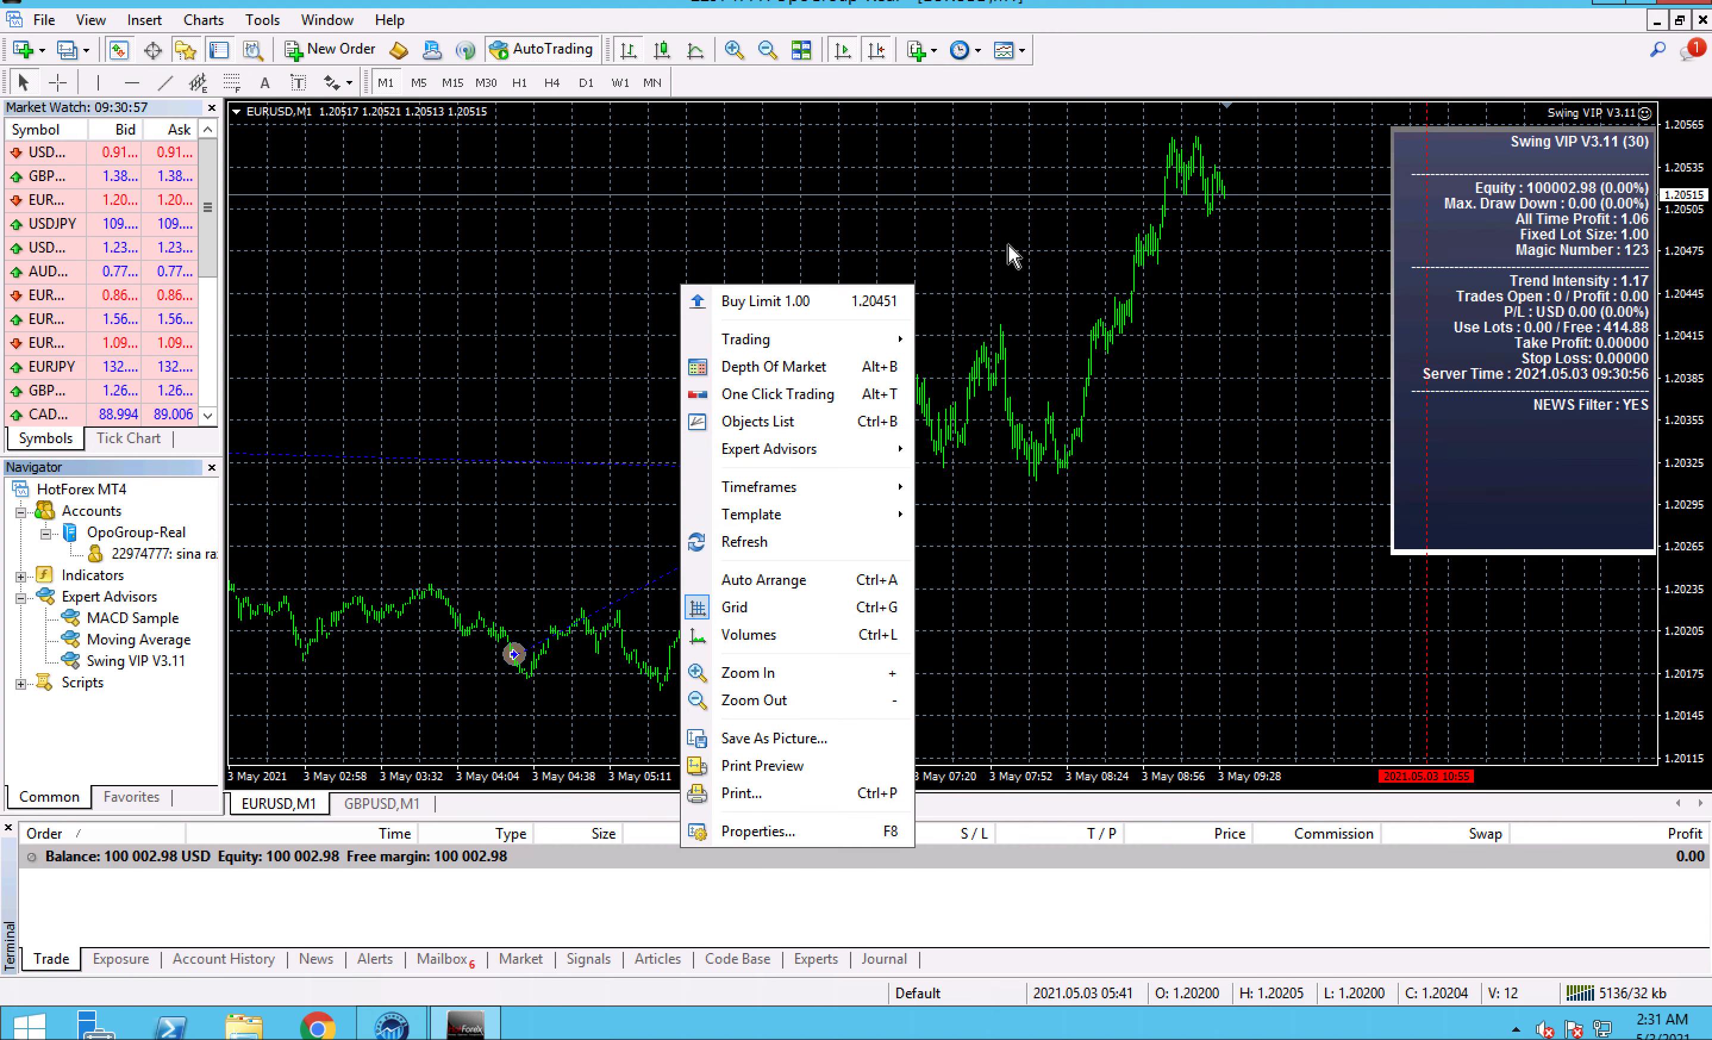
drag(1009, 243, 1255, 222)
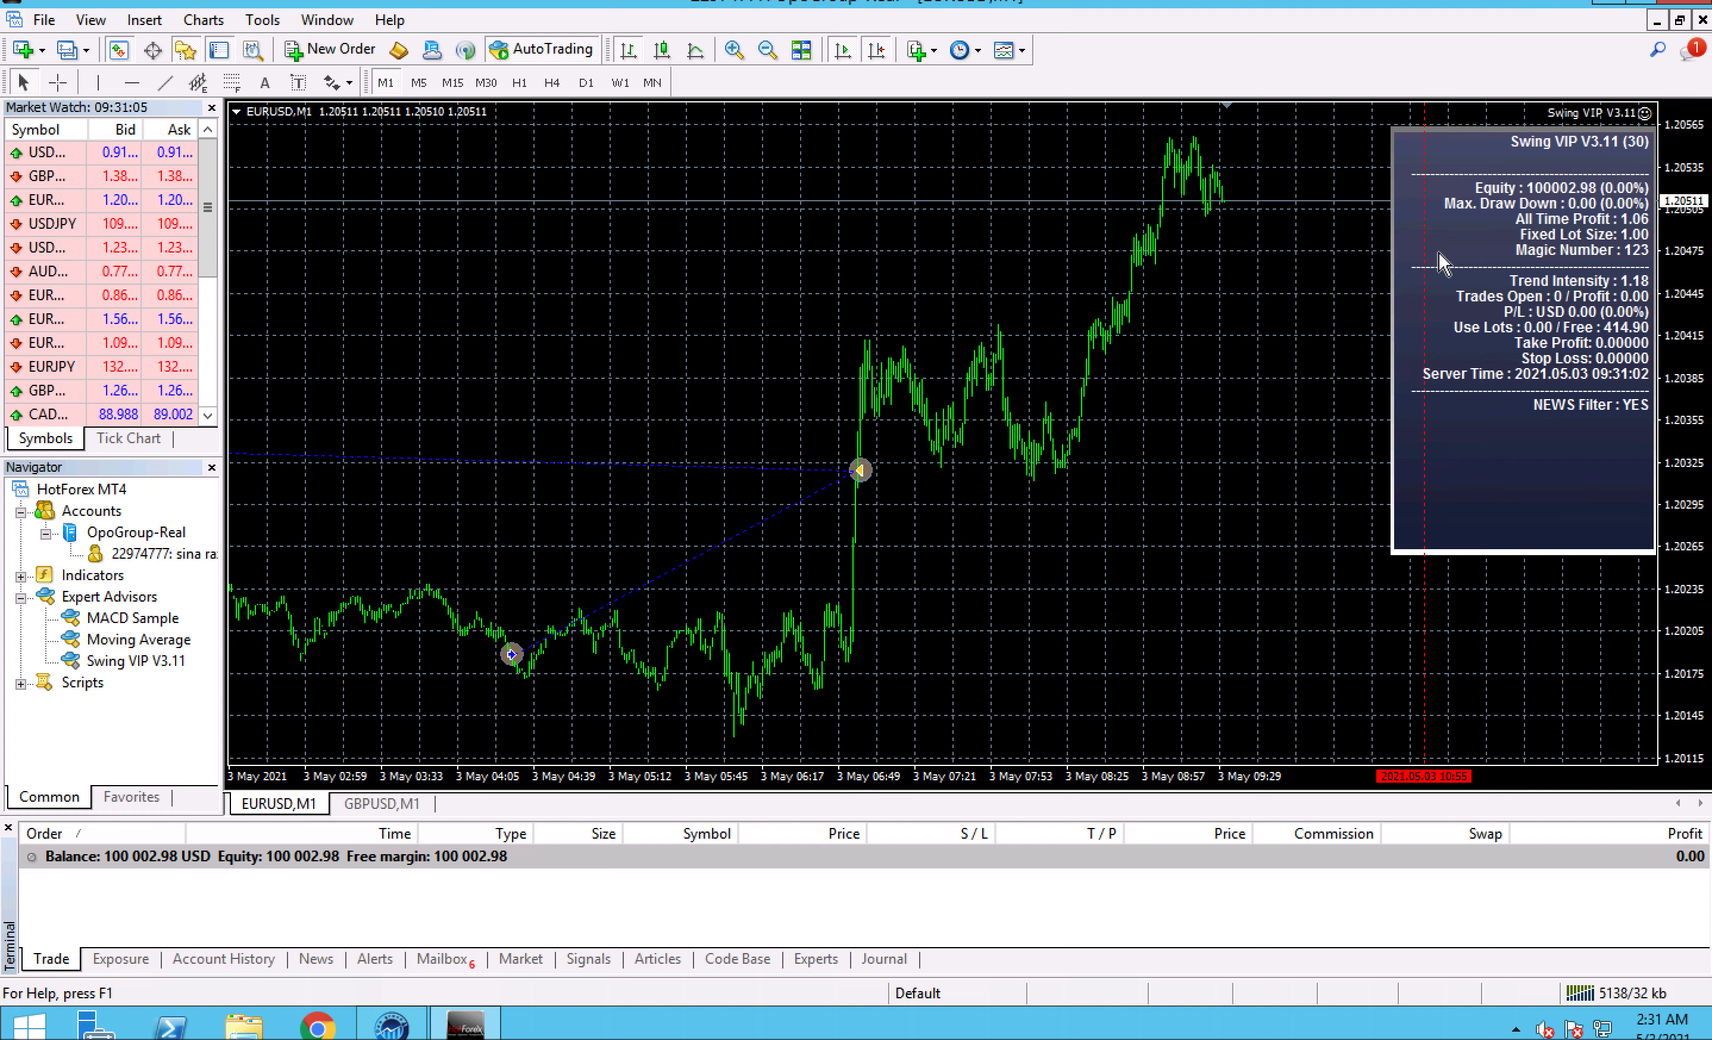
right_click(640, 250)
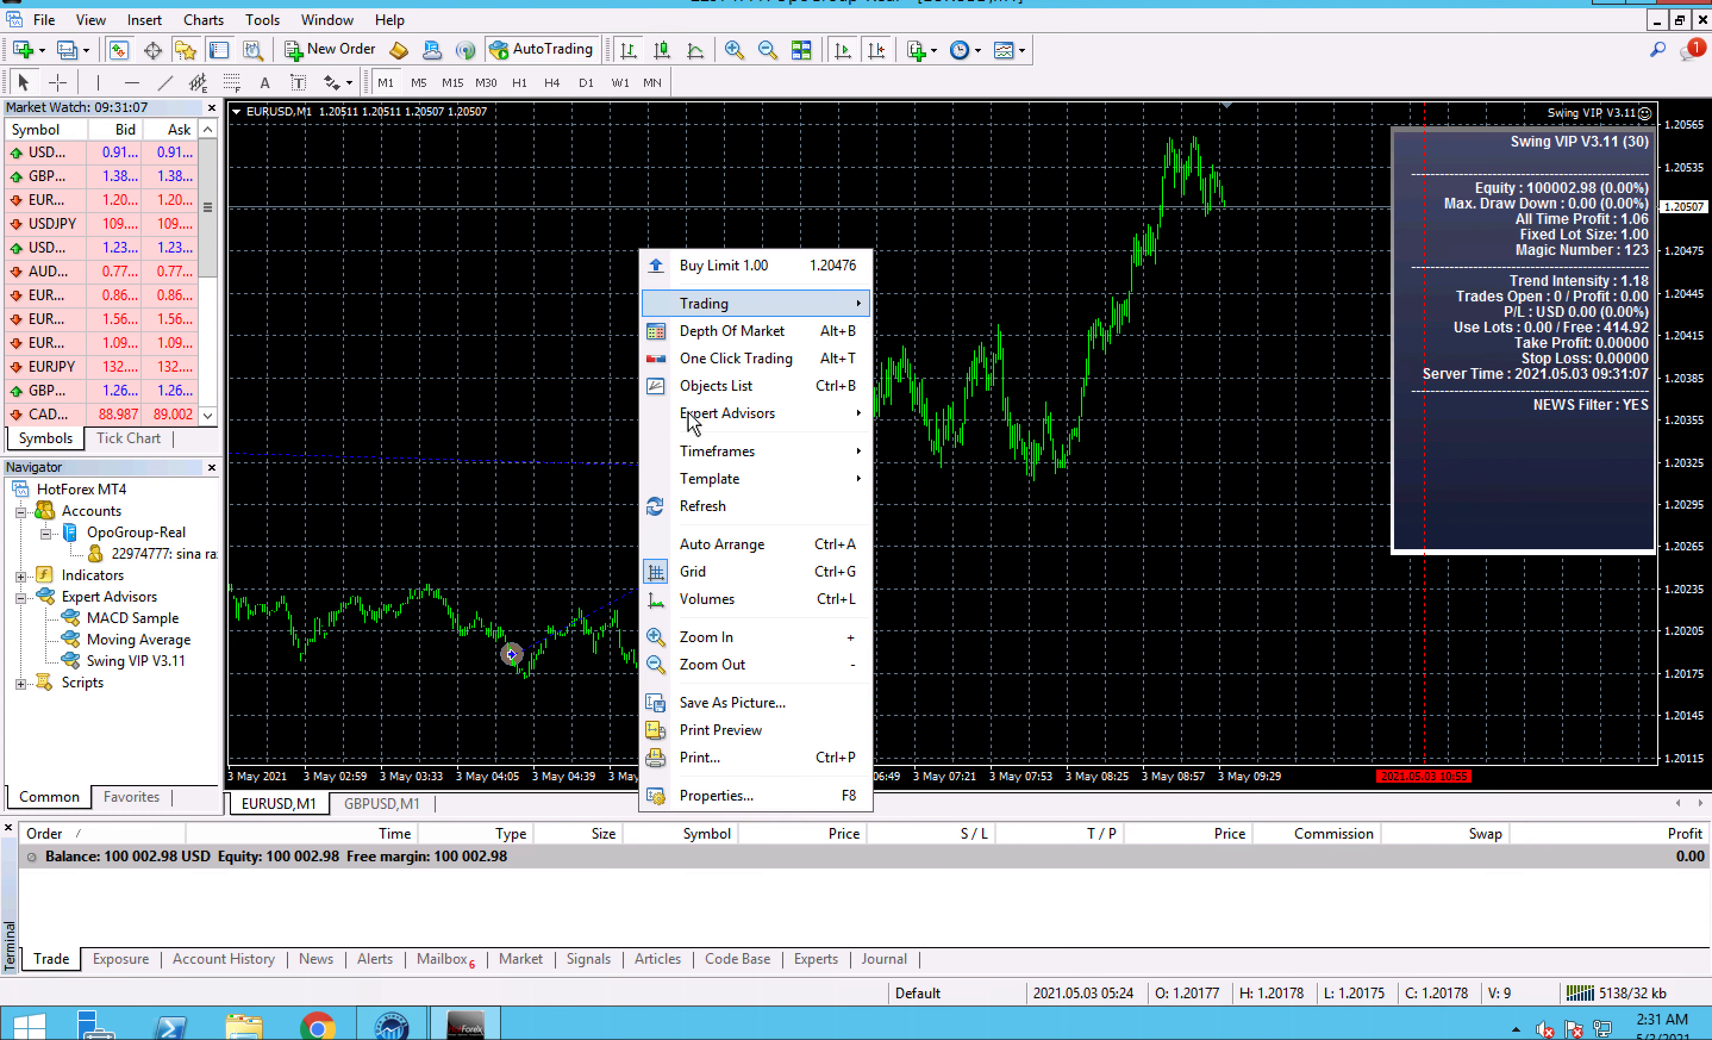
mouse_move(693, 416)
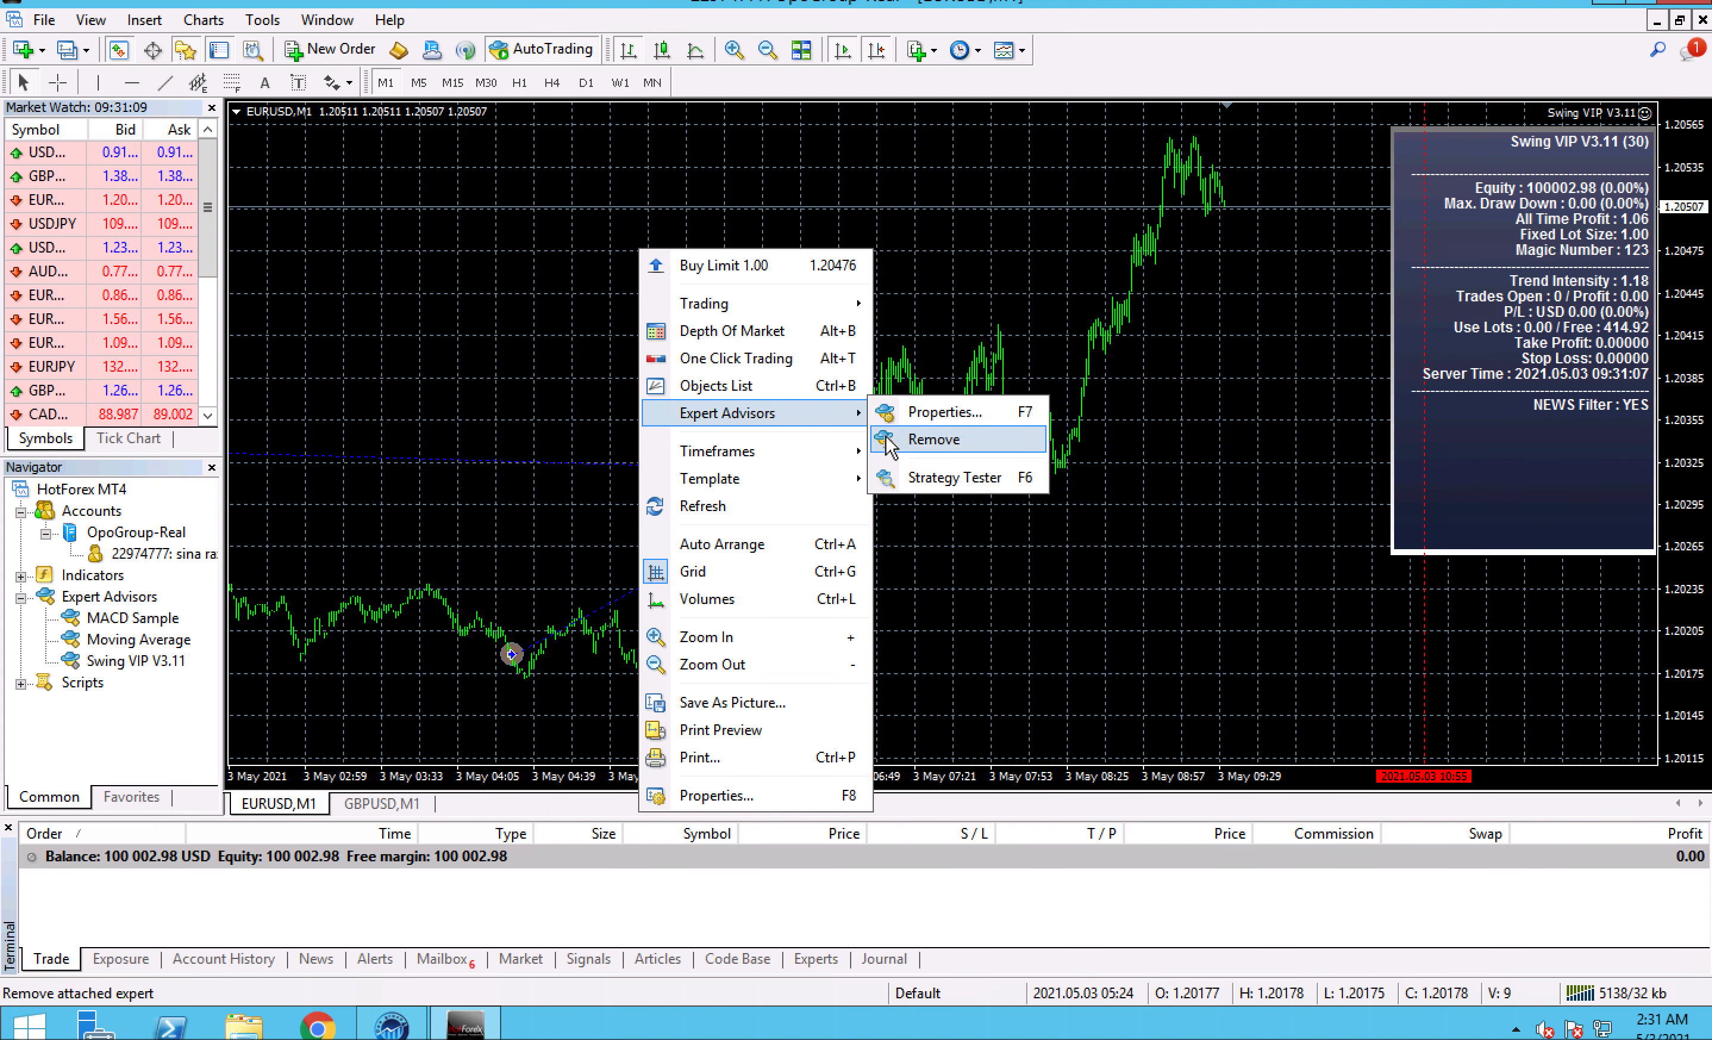
click(475, 291)
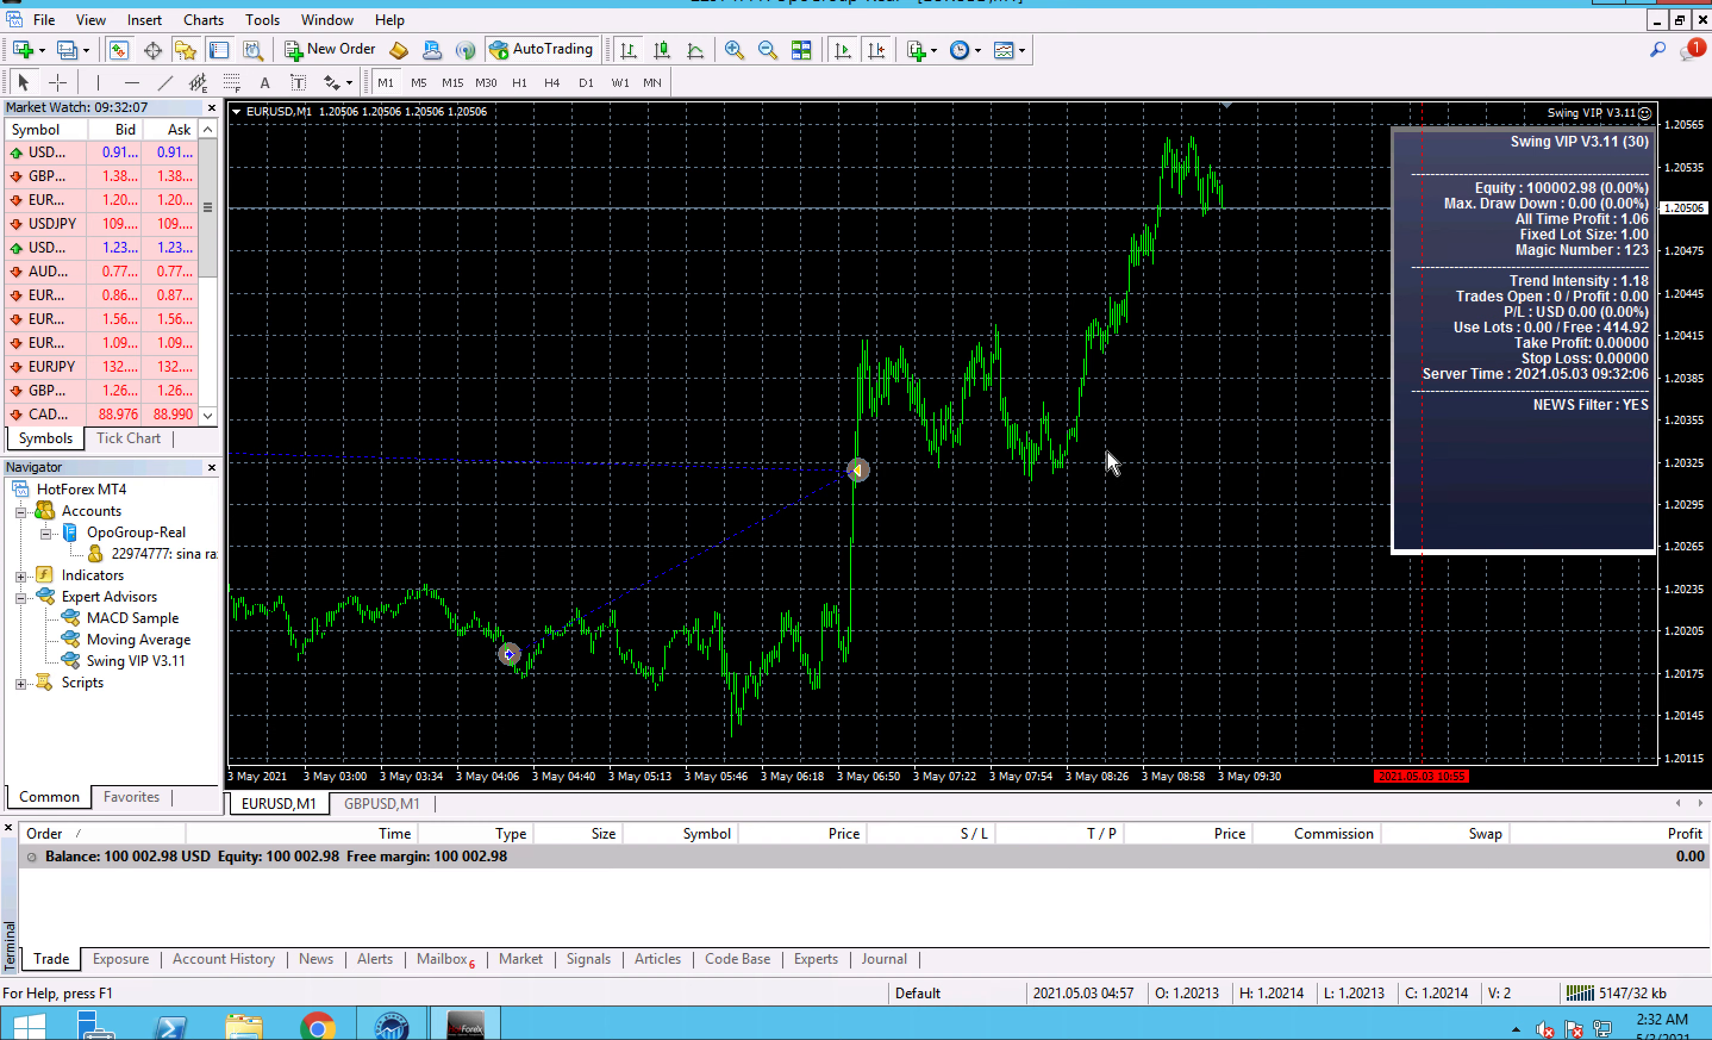
- Reopen the Swing VIP V3.11 inputs from the EURUSD chart, review the strategy, money management and news settings, and cancel the dialog
click(1635, 115)
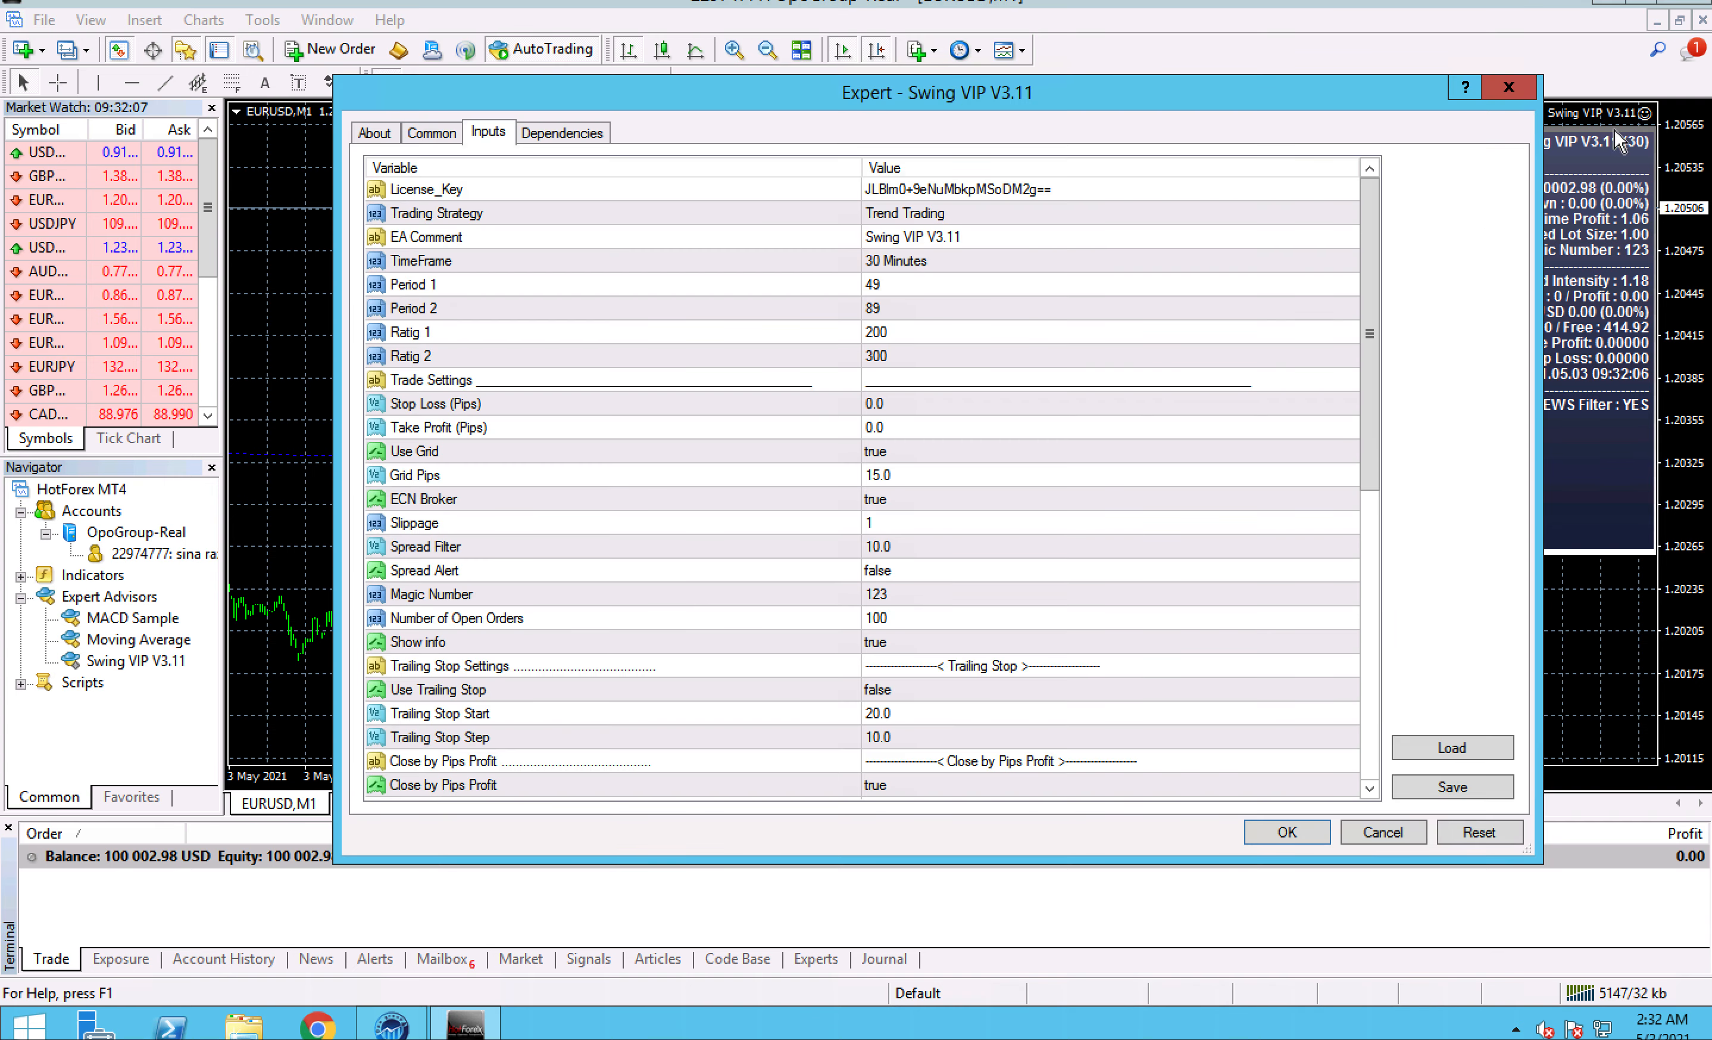
drag(1366, 372, 1342, 278)
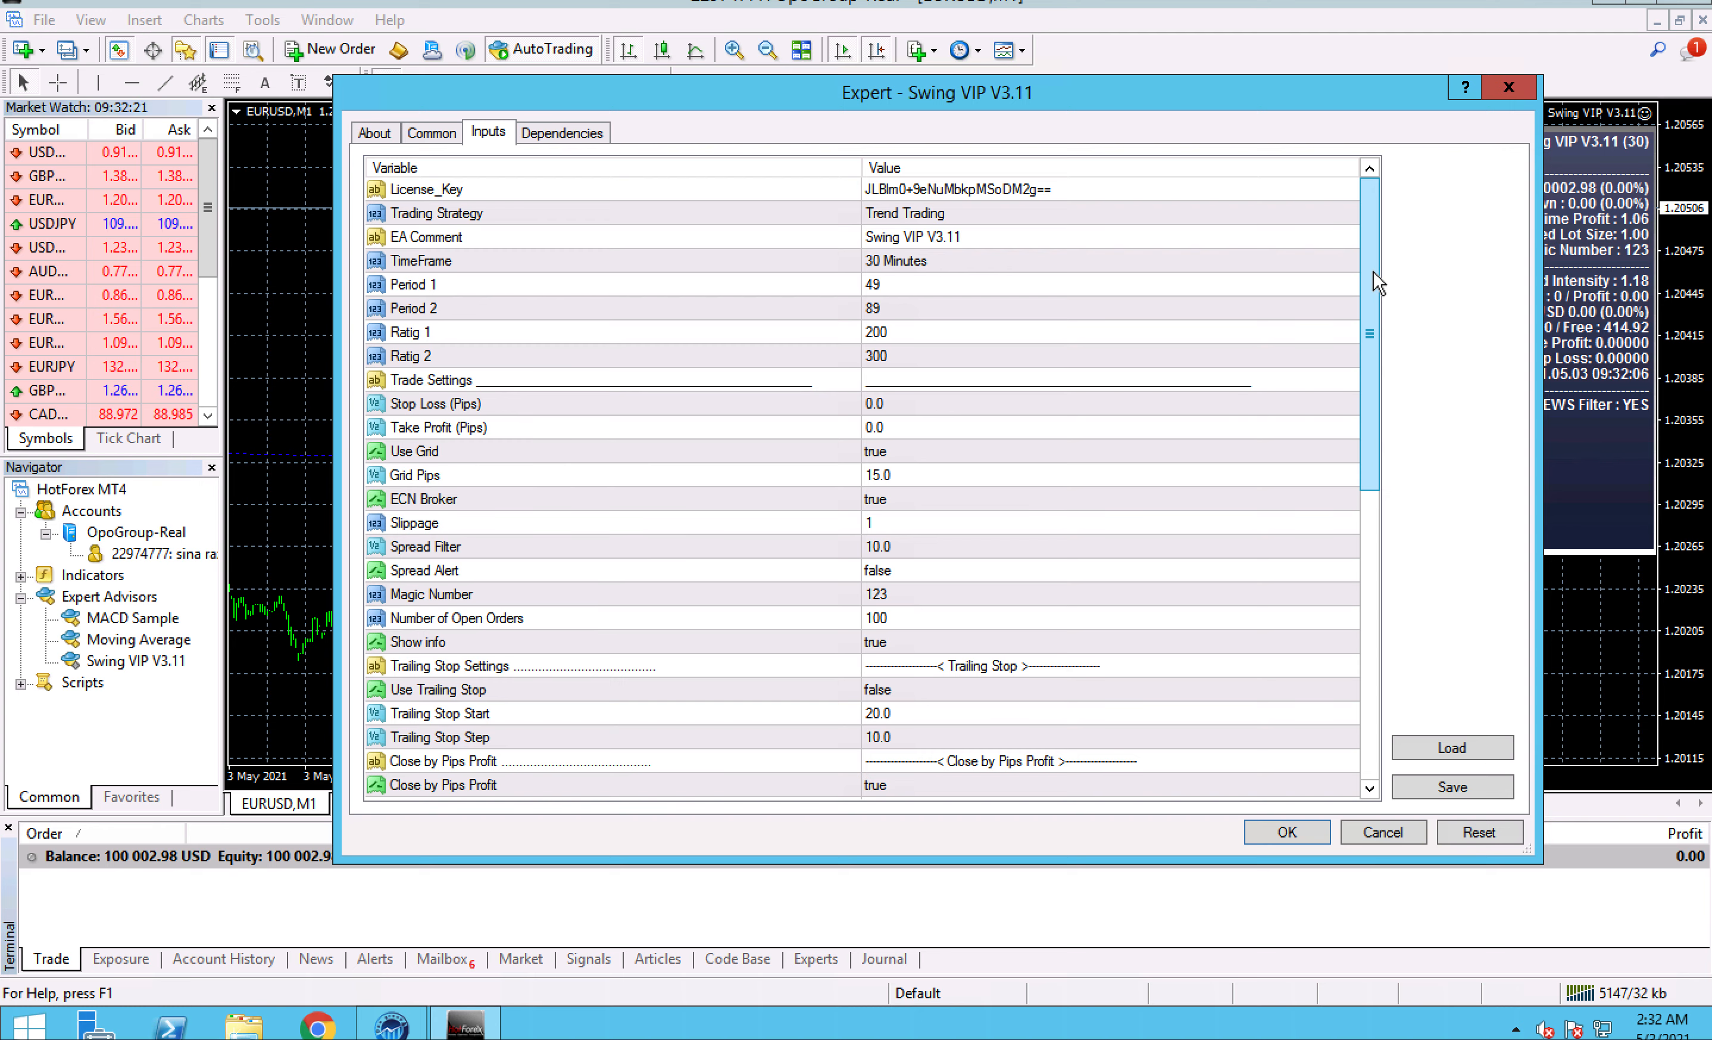
drag(1371, 273, 1379, 580)
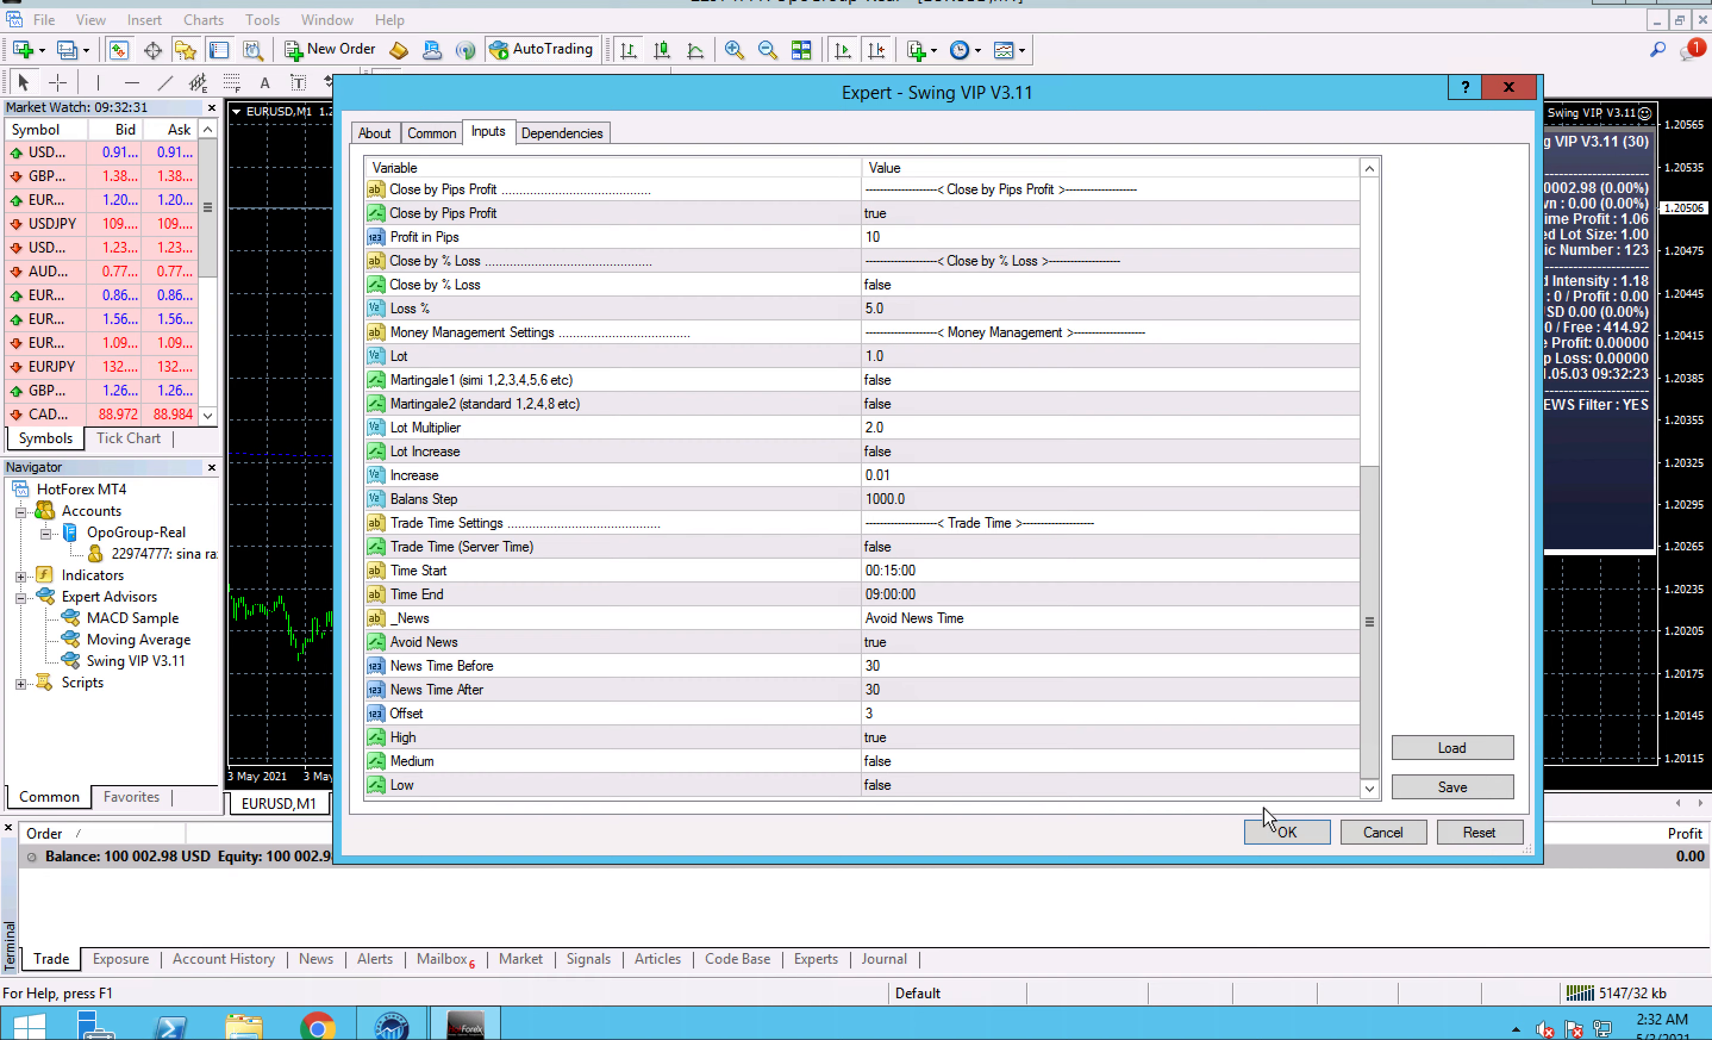
click(1366, 834)
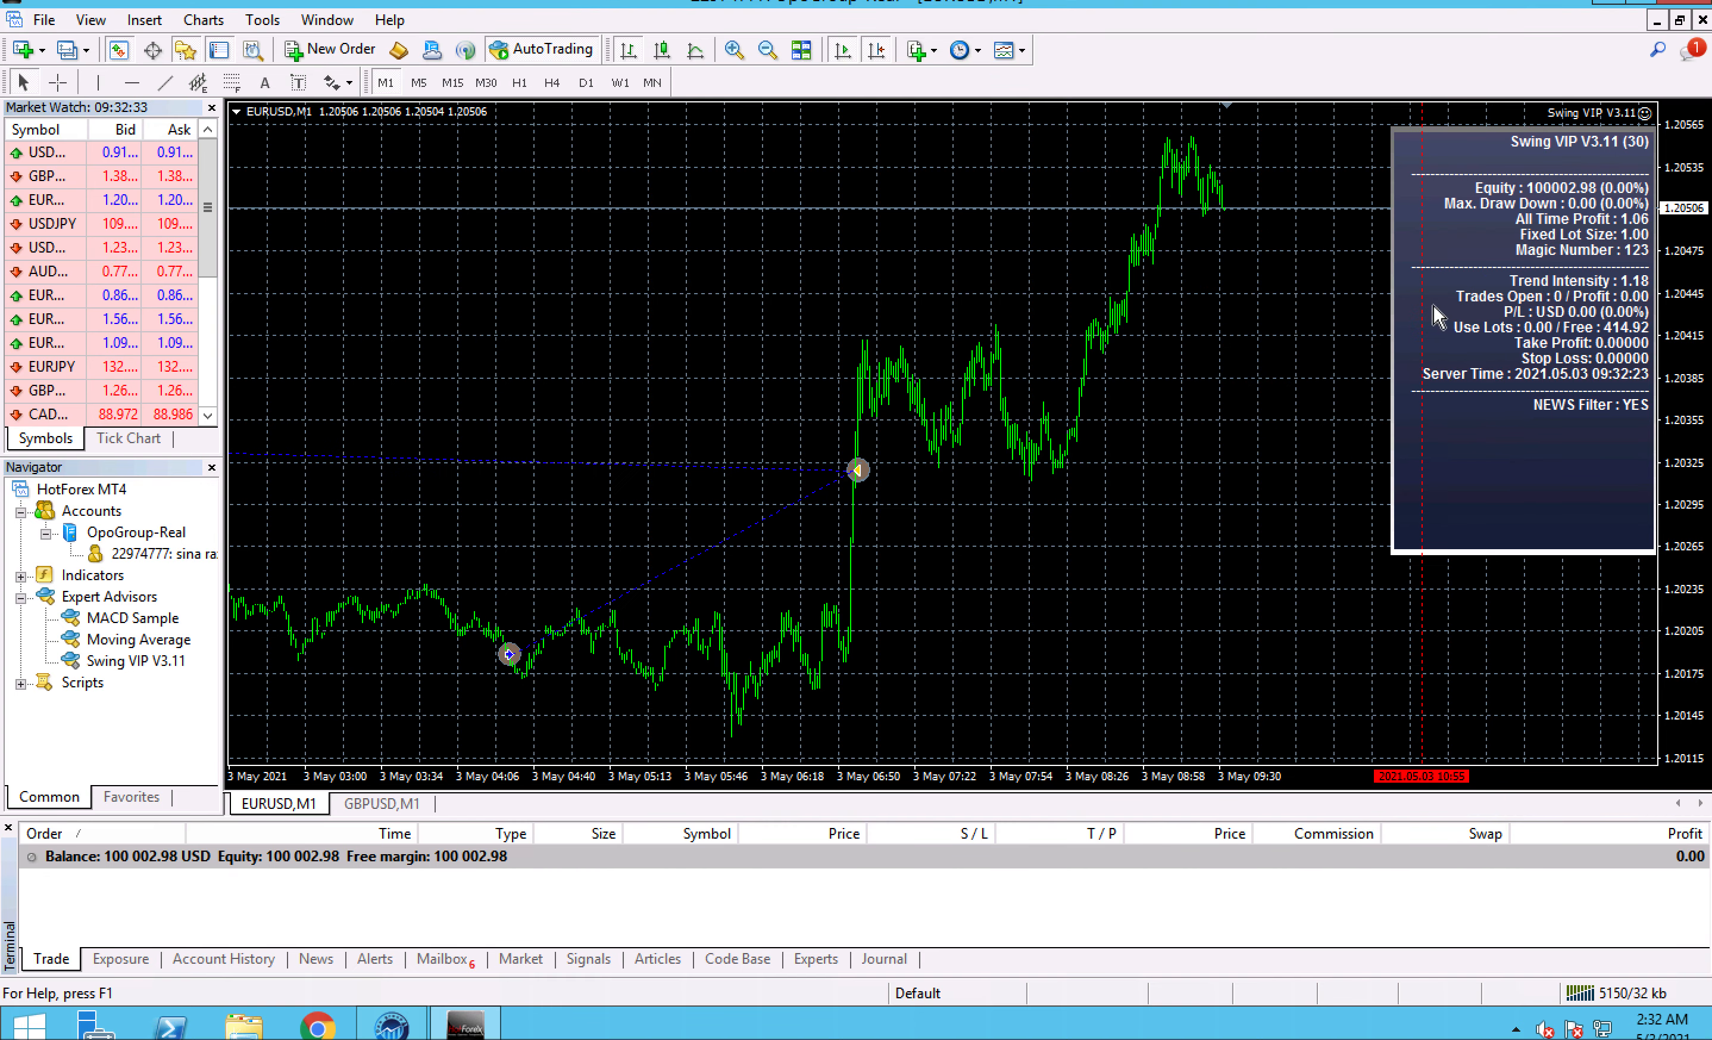